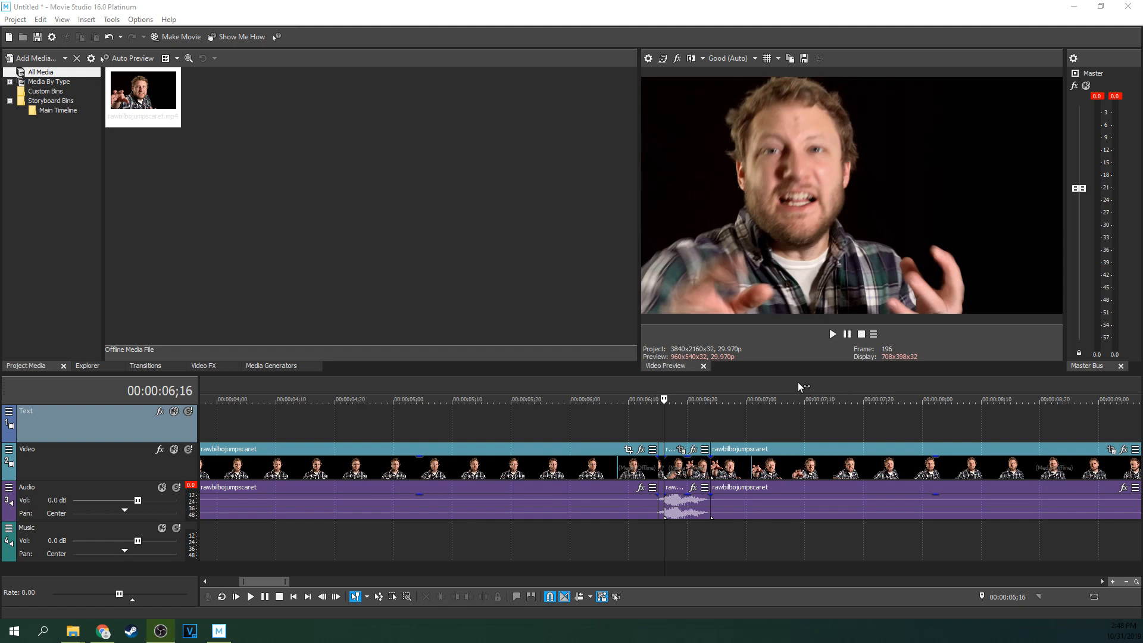
pyautogui.scroll(5, 798, 382)
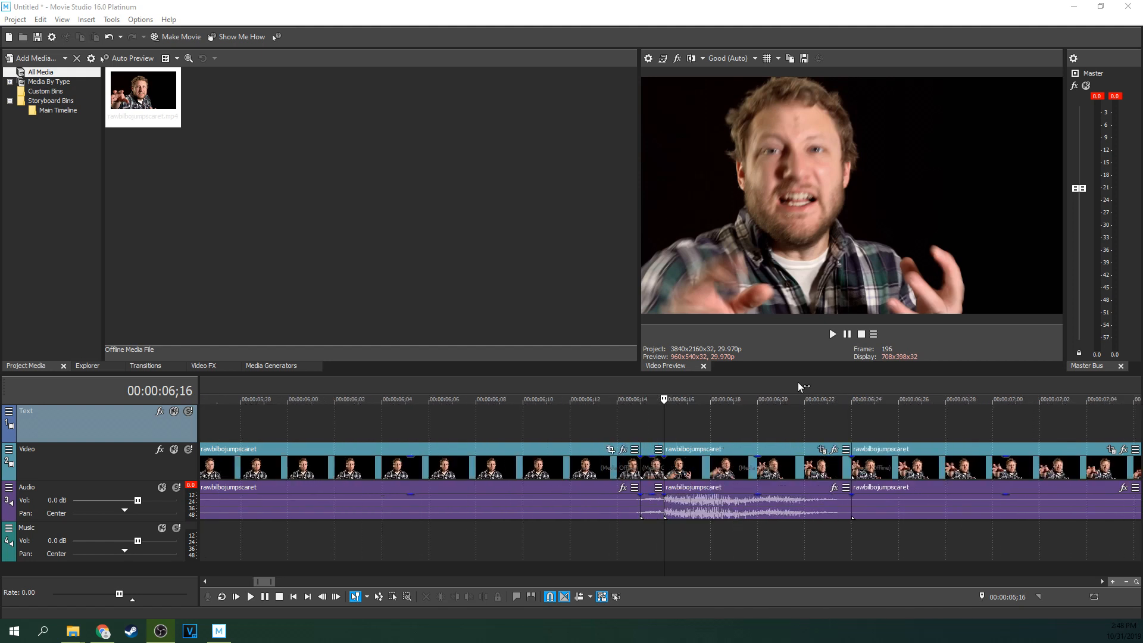
pyautogui.scroll(3, 799, 387)
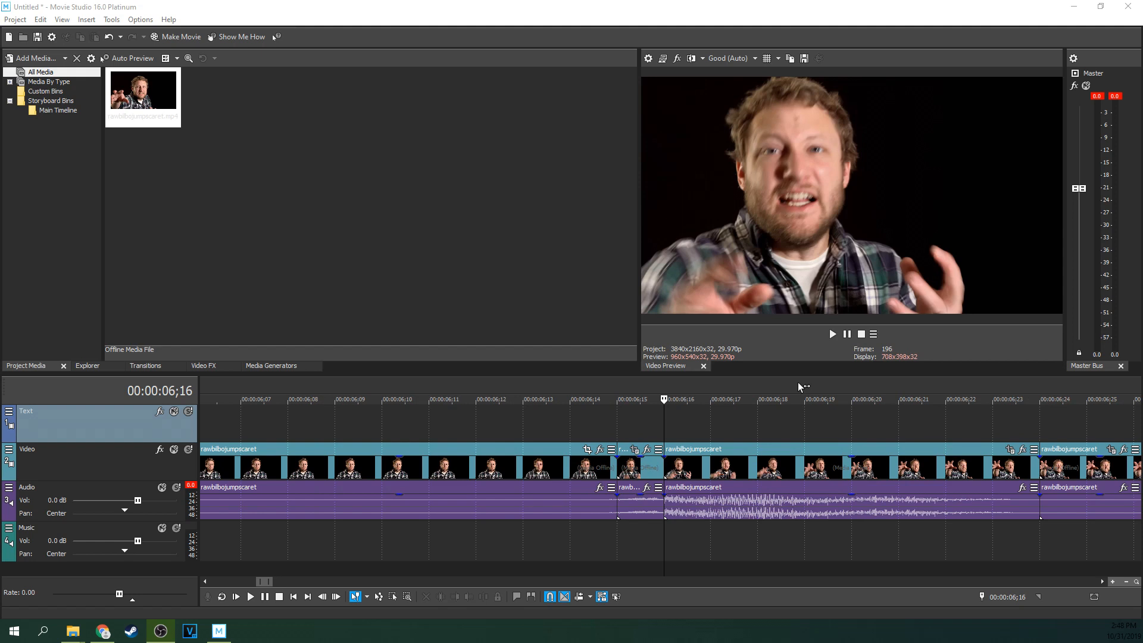
pyautogui.scroll(-3, 799, 386)
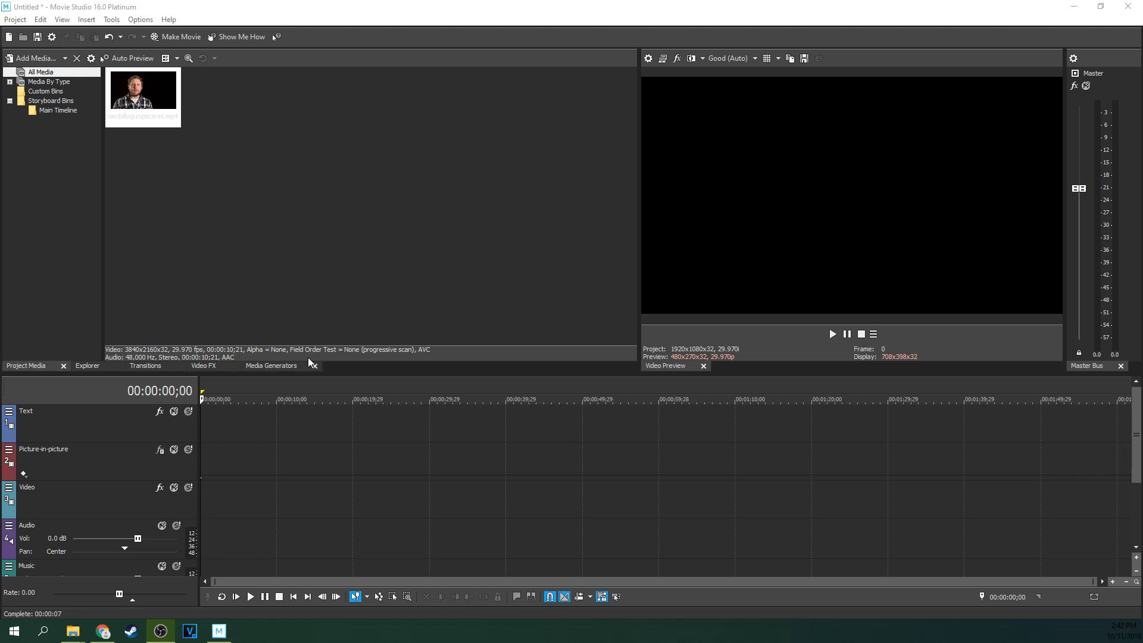
# Delete the Picture-in-picture track from the timeline.
pyautogui.rightClick(105, 463)
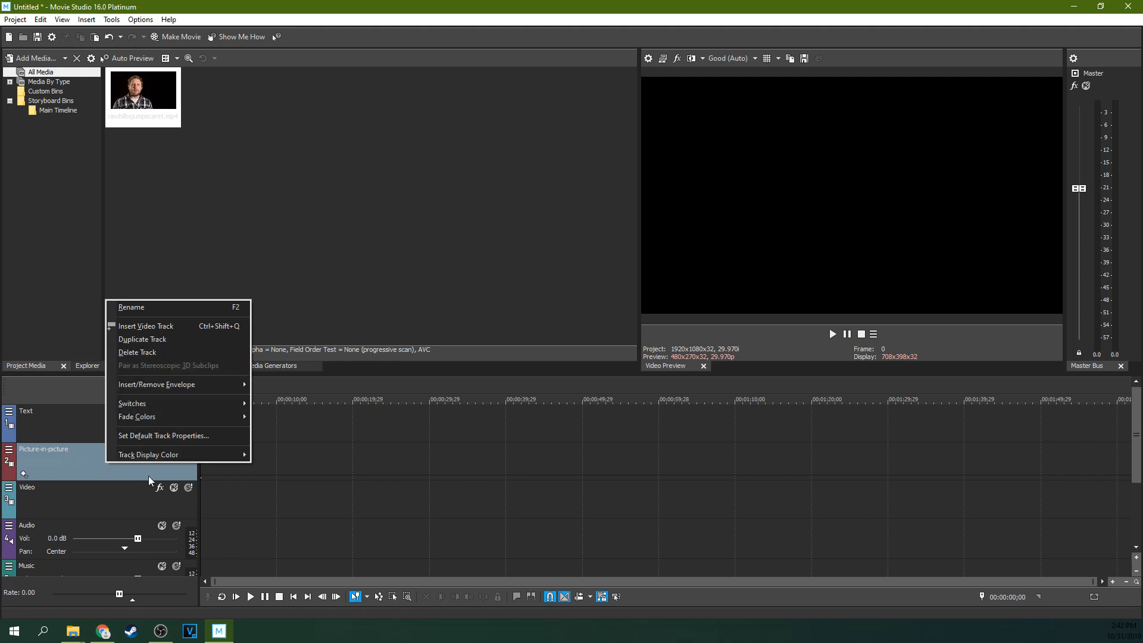
pyautogui.rightClick(76, 467)
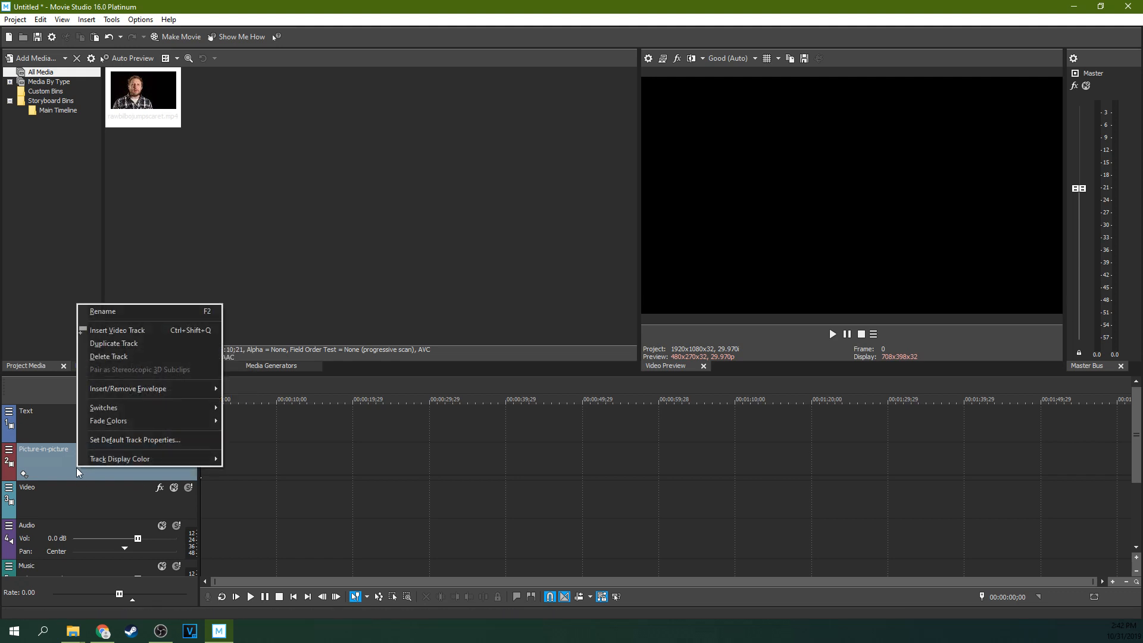
pyautogui.click(98, 357)
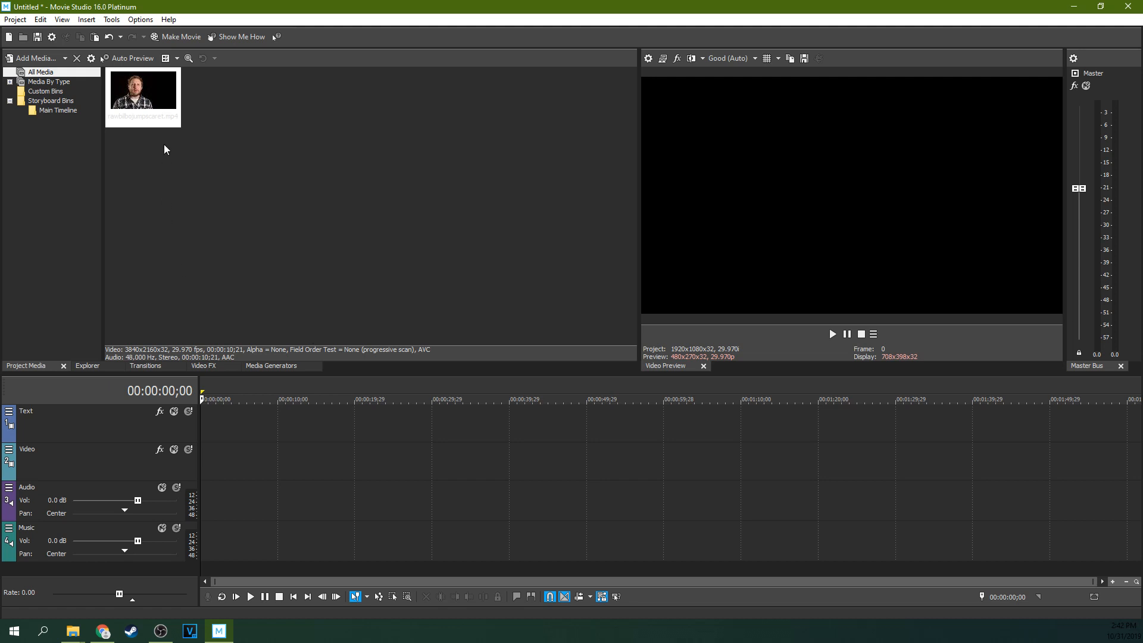
# Place the rawbilbojumpscare clip at the start of the Video track and match the project video settings to it.
pyautogui.moveTo(157, 99); pyautogui.dragTo(162, 103)
pyautogui.moveTo(197, 322); pyautogui.dragTo(226, 469)
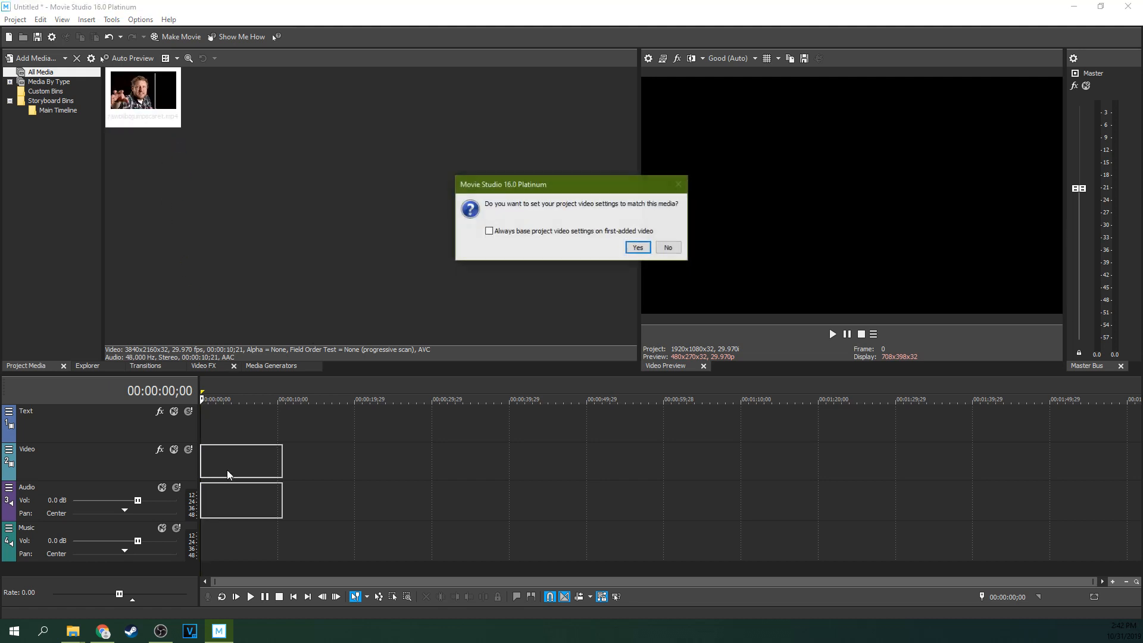
pyautogui.click(638, 247)
pyautogui.moveTo(237, 467); pyautogui.dragTo(297, 463)
pyautogui.click(362, 468)
pyautogui.click(343, 470)
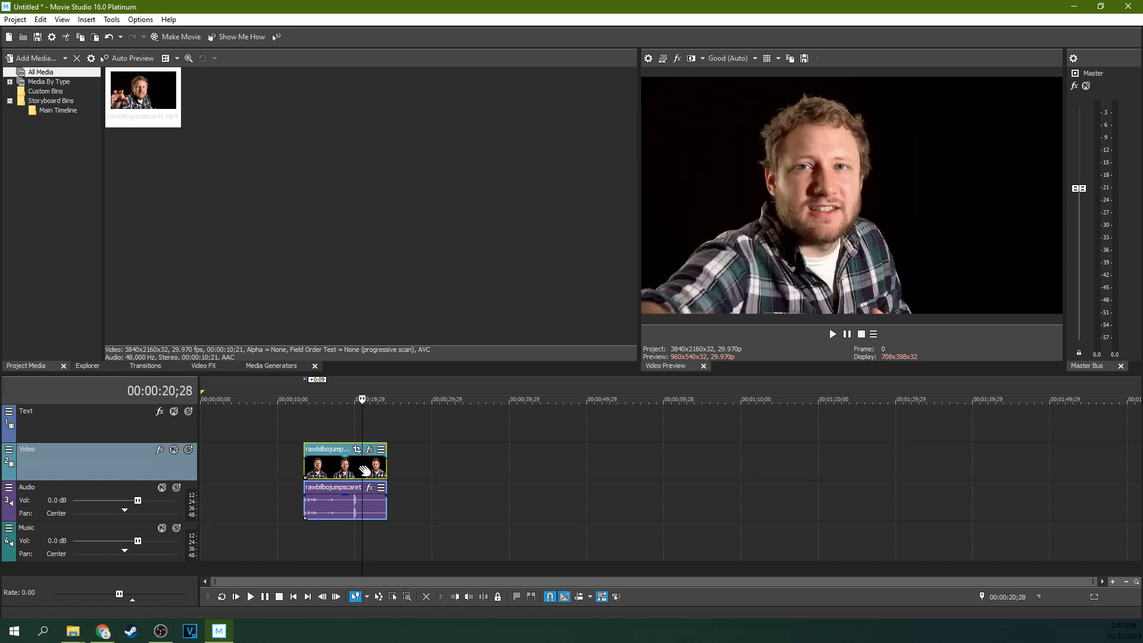
pyautogui.click(306, 470)
pyautogui.press('space')
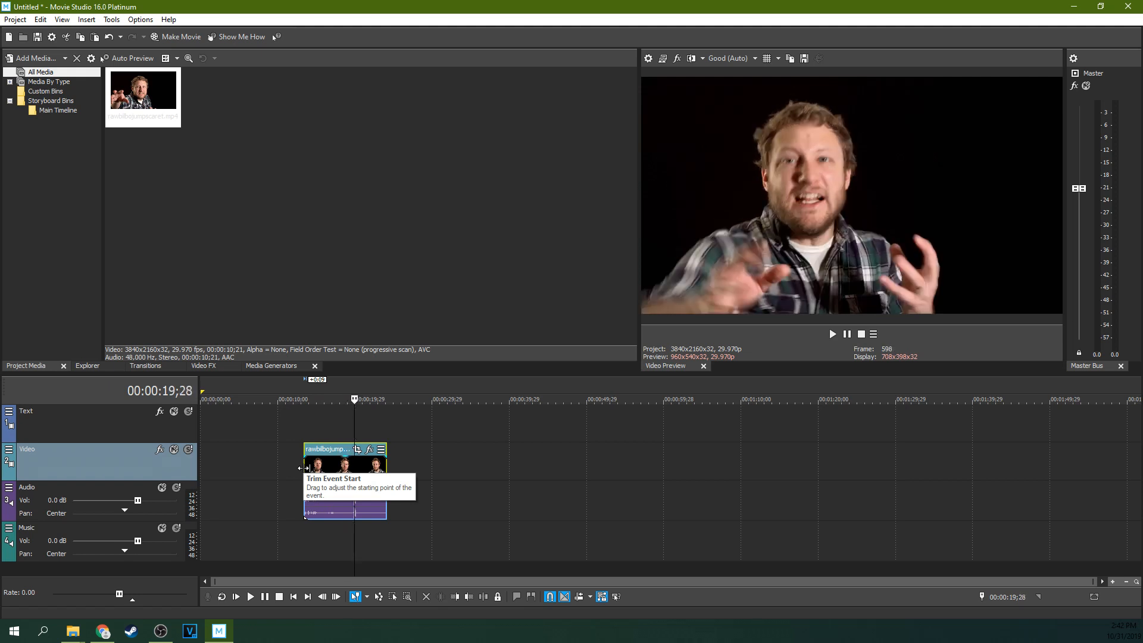
pyautogui.press('Return')
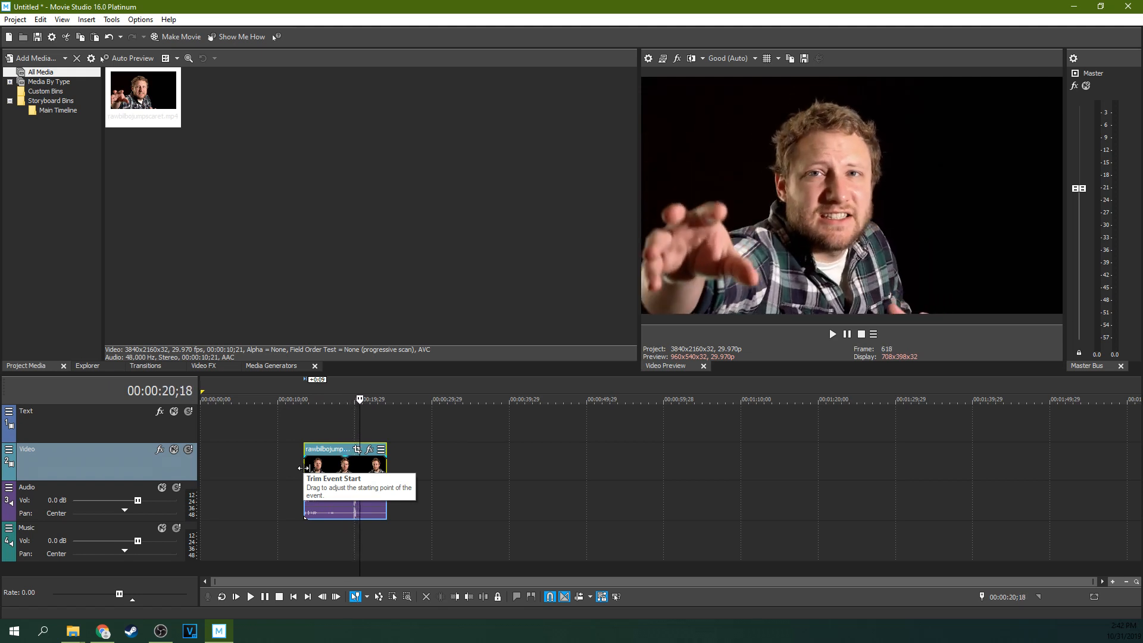
pyautogui.moveTo(302, 450); pyautogui.dragTo(201, 450)
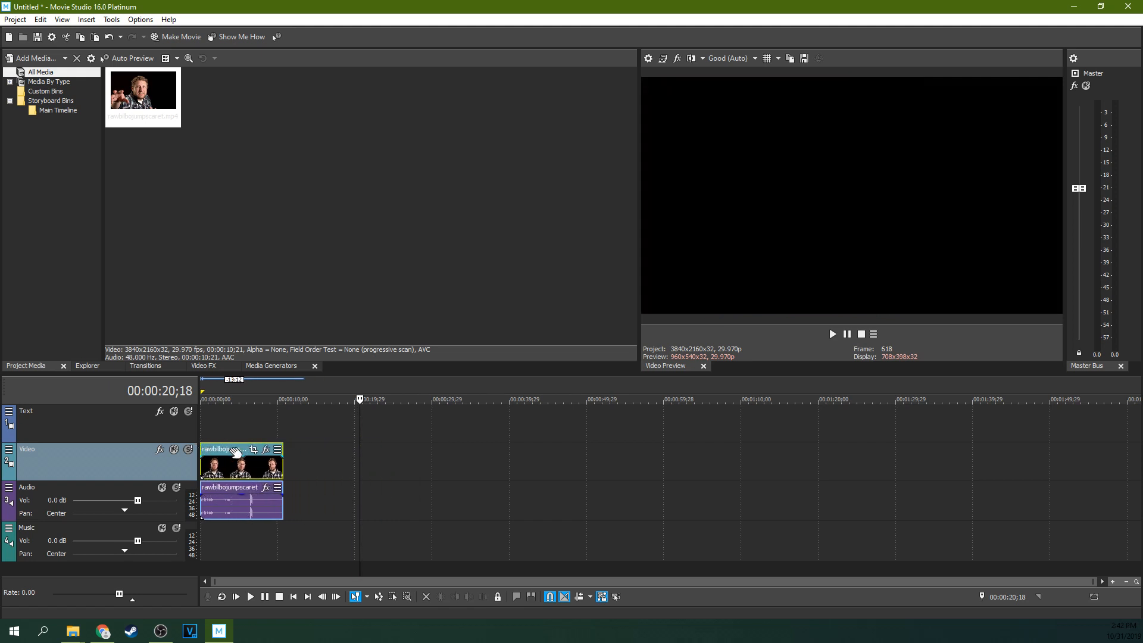
# Locate the start of the loud audio burst in the clip, checking the frames around 00:00:06;14.
pyautogui.click(237, 430)
pyautogui.scroll(3, 237, 430)
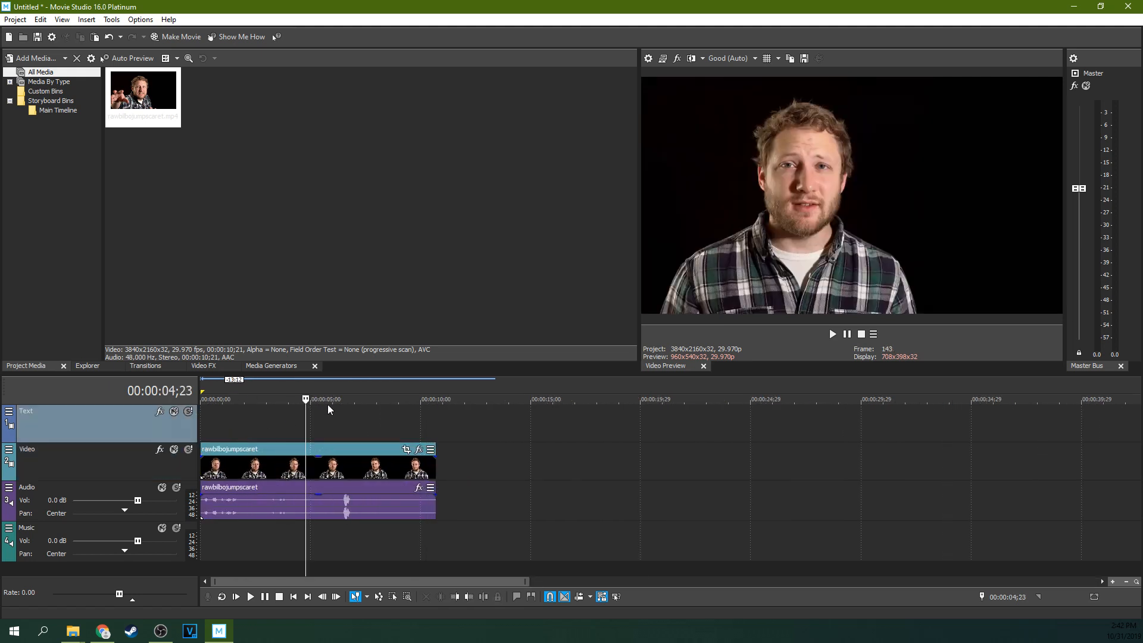
pyautogui.scroll(2, 333, 405)
pyautogui.click(488, 409)
pyautogui.scroll(2, 488, 409)
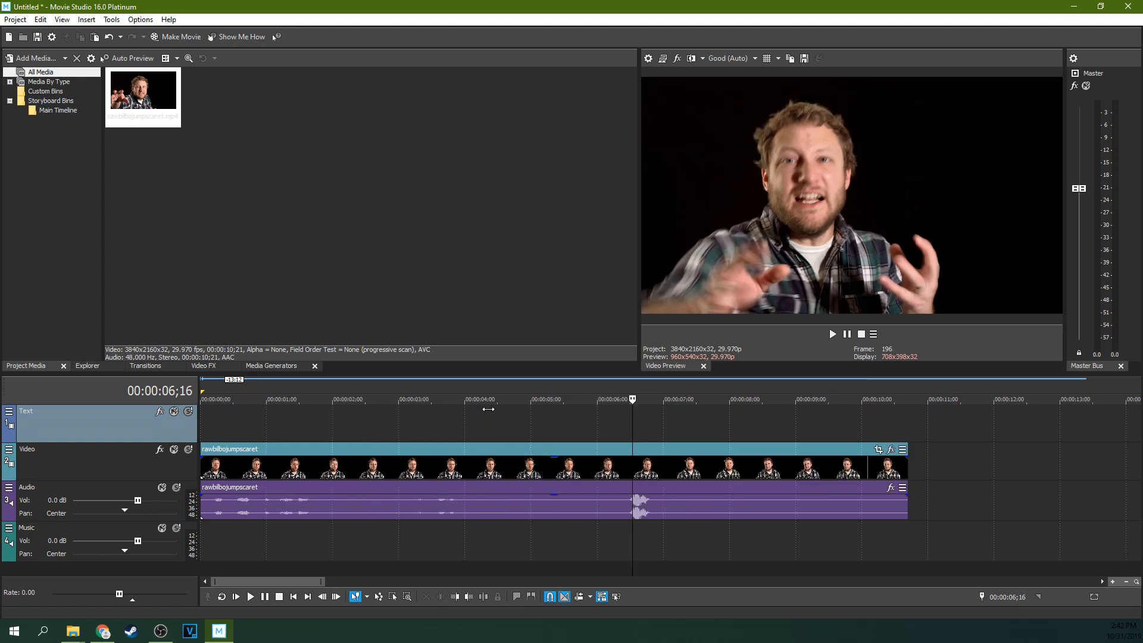
pyautogui.press('Left')
pyautogui.press('Left')
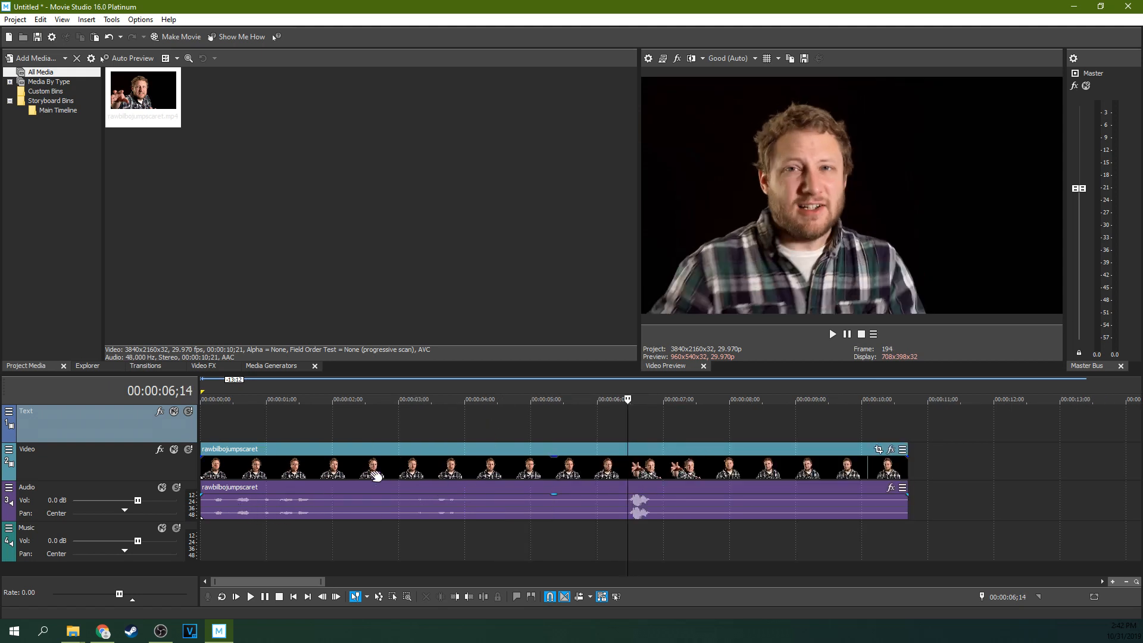
# Play the quiet speech from 00:00:03;17 and the loud burst after 00:00:06 to compare their audio levels.
pyautogui.click(436, 434)
pyautogui.press('space')
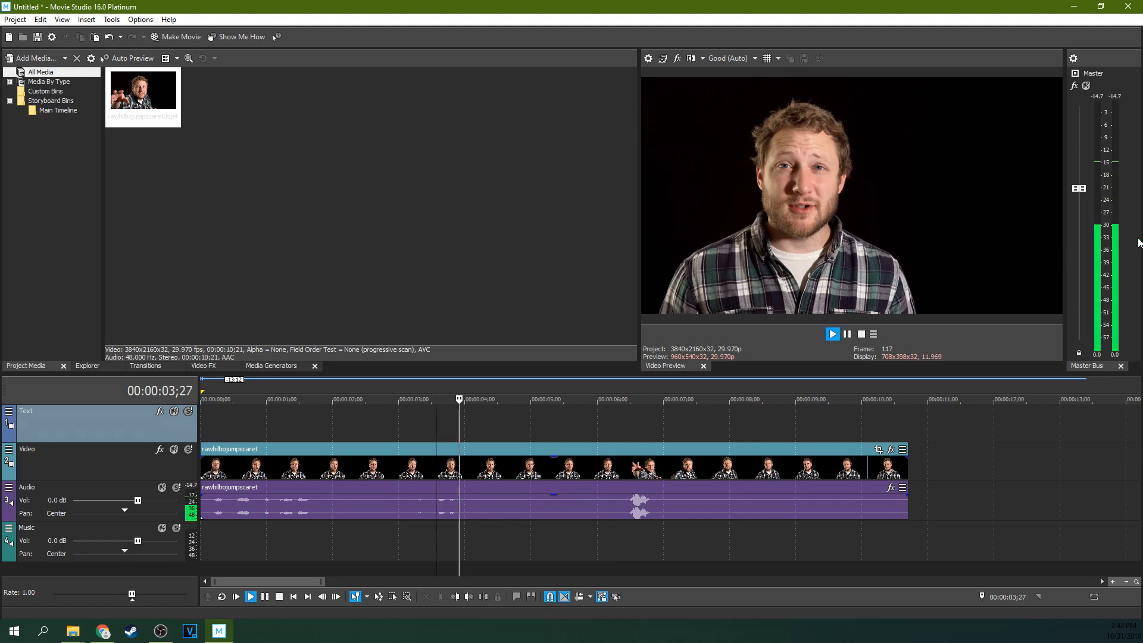
pyautogui.press('space')
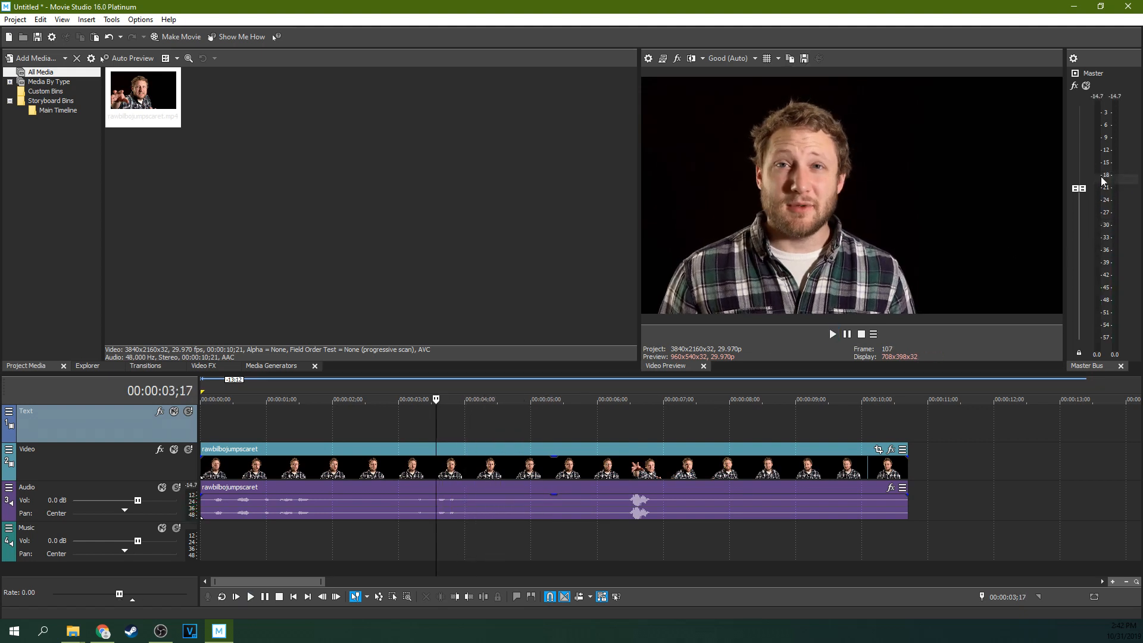
pyautogui.click(632, 419)
pyautogui.press('space')
pyautogui.press('space')
pyautogui.click(597, 416)
pyautogui.press('space')
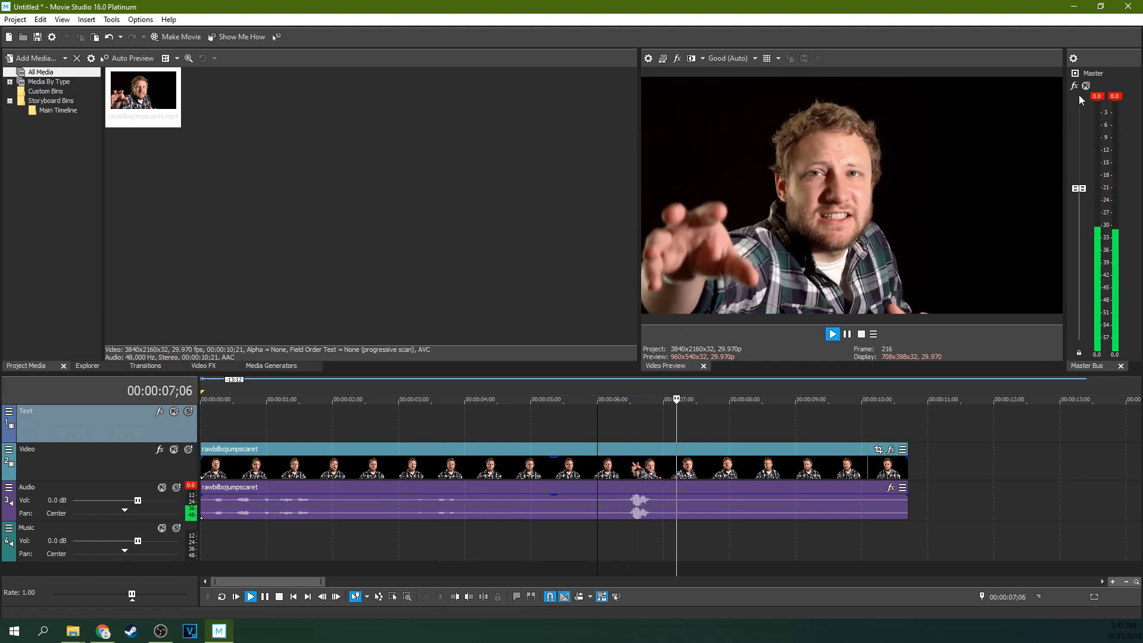
pyautogui.click(847, 333)
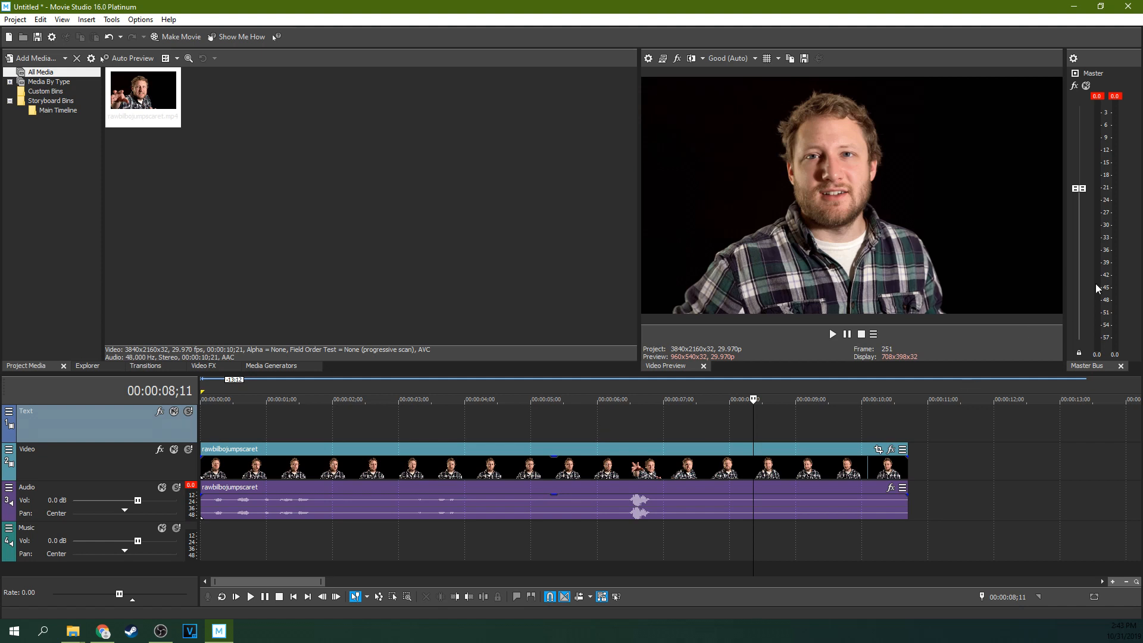
# Examine the frames around 00:00:06;15 at the loud burst and compare them with the quieter part earlier in the clip.
pyautogui.click(629, 415)
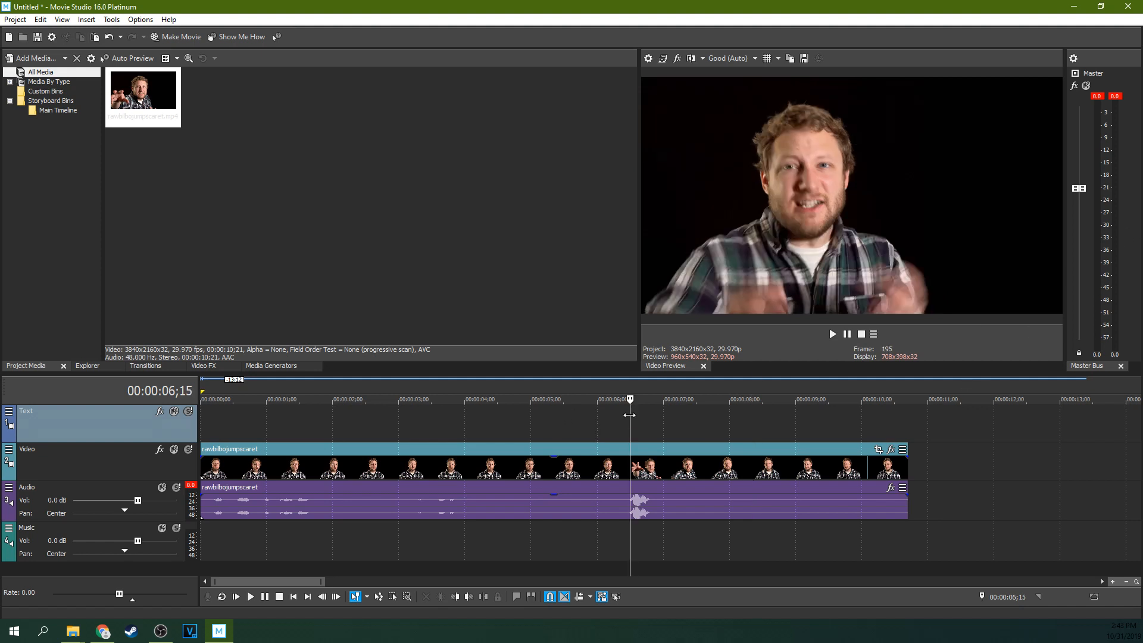
pyautogui.press('Left')
pyautogui.press('Left')
pyautogui.press('Right')
pyautogui.press('Right')
pyautogui.press('Right')
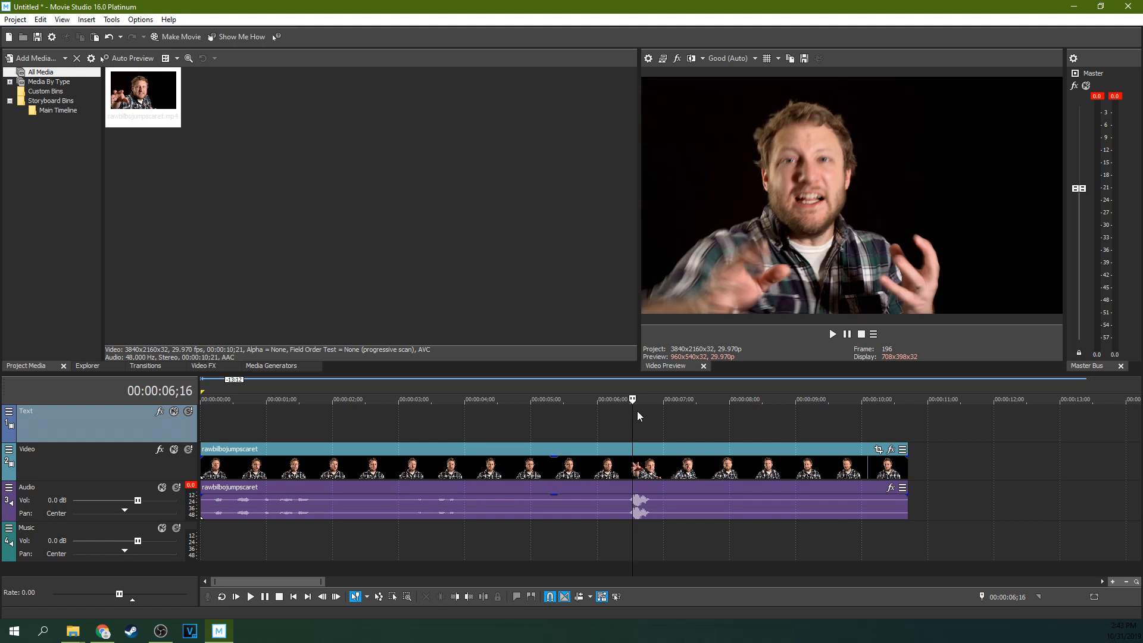
pyautogui.scroll(1, 534, 417)
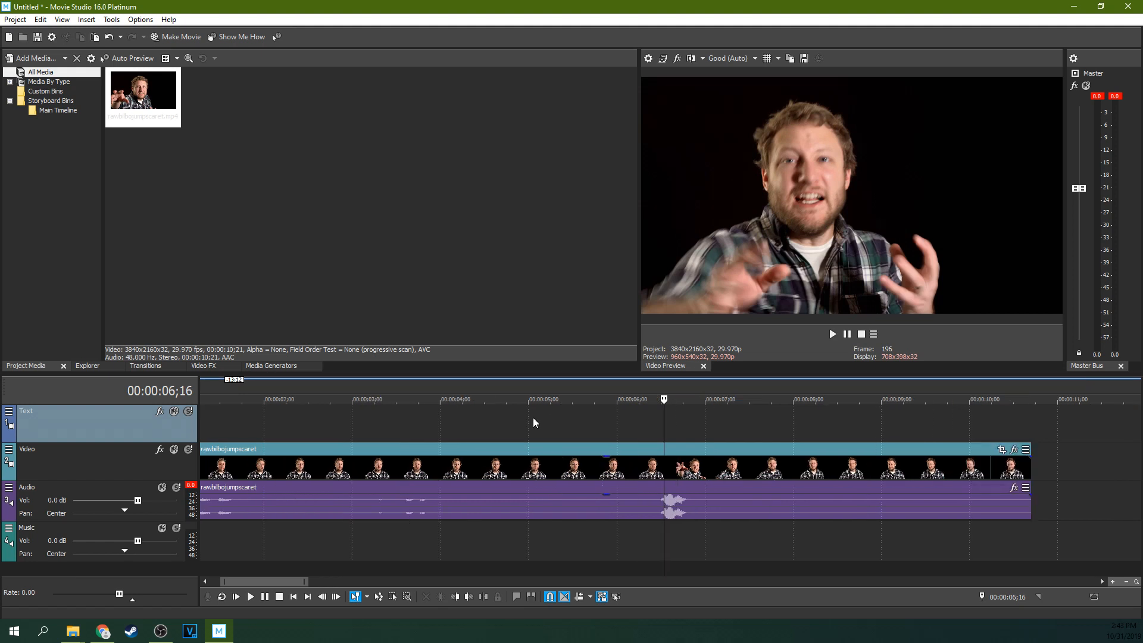
pyautogui.click(529, 415)
pyautogui.click(501, 422)
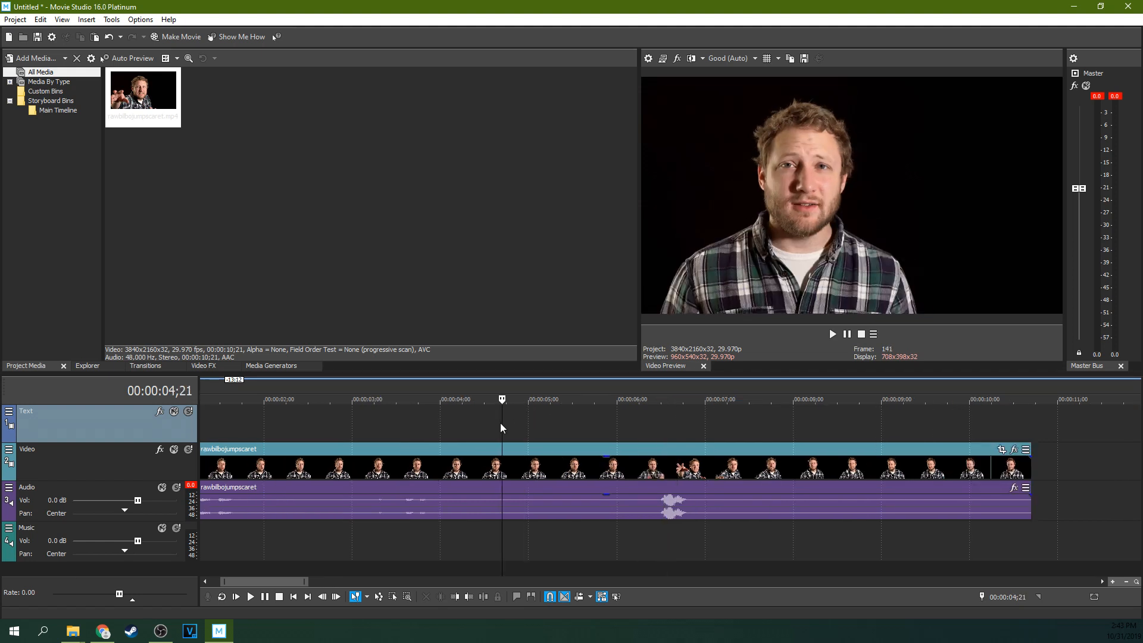
pyautogui.scroll(-1, 444, 434)
pyautogui.click(310, 436)
pyautogui.click(243, 432)
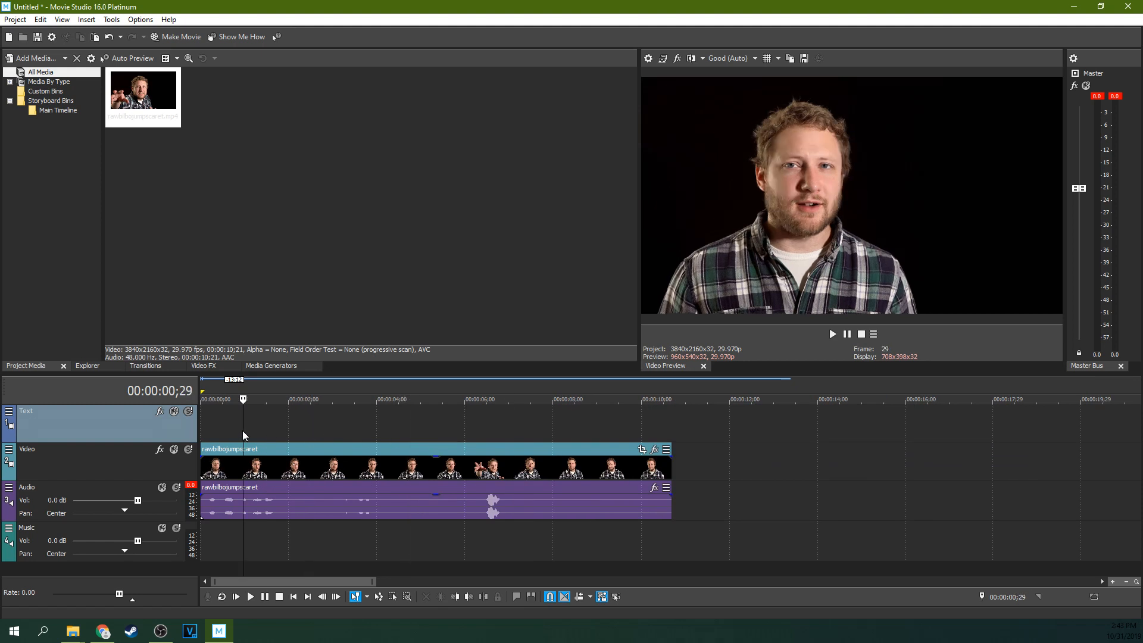
pyautogui.click(487, 419)
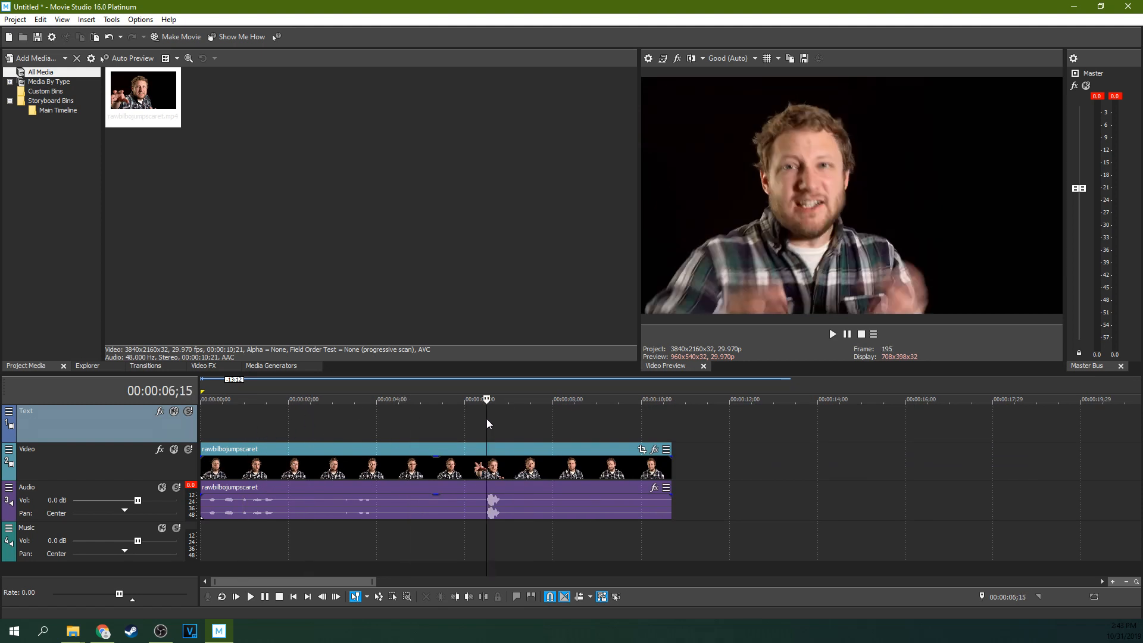
# Examine the frames from 00:00:06;14 to 00:00:06;17 one by one to find where the jump scare begins.
pyautogui.scroll(2, 487, 419)
pyautogui.scroll(2, 486, 419)
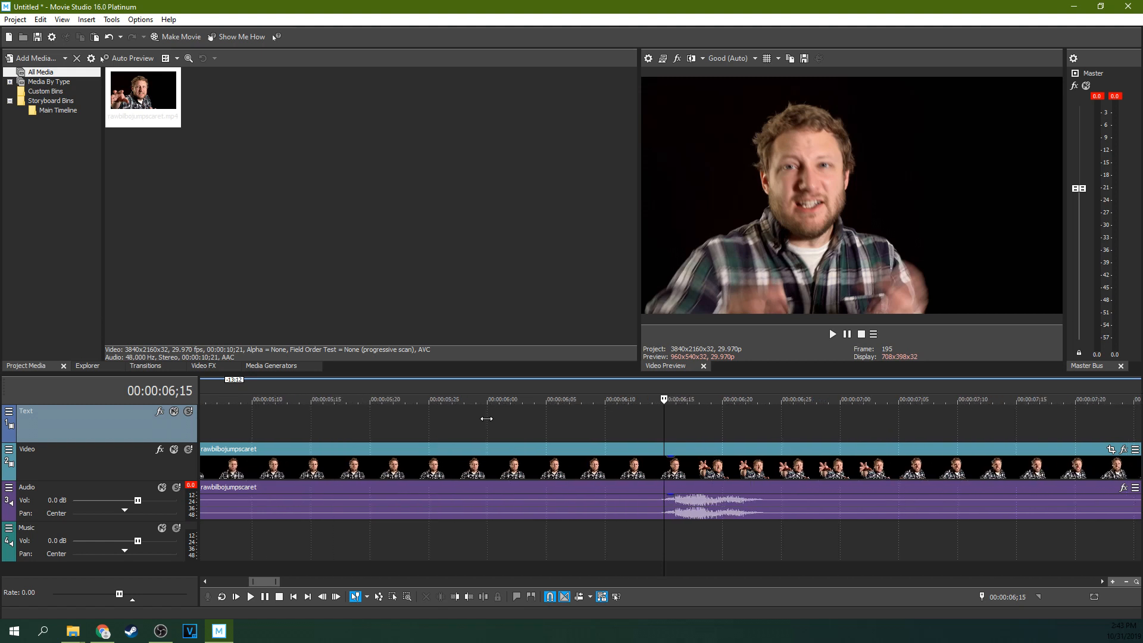
pyautogui.press('space')
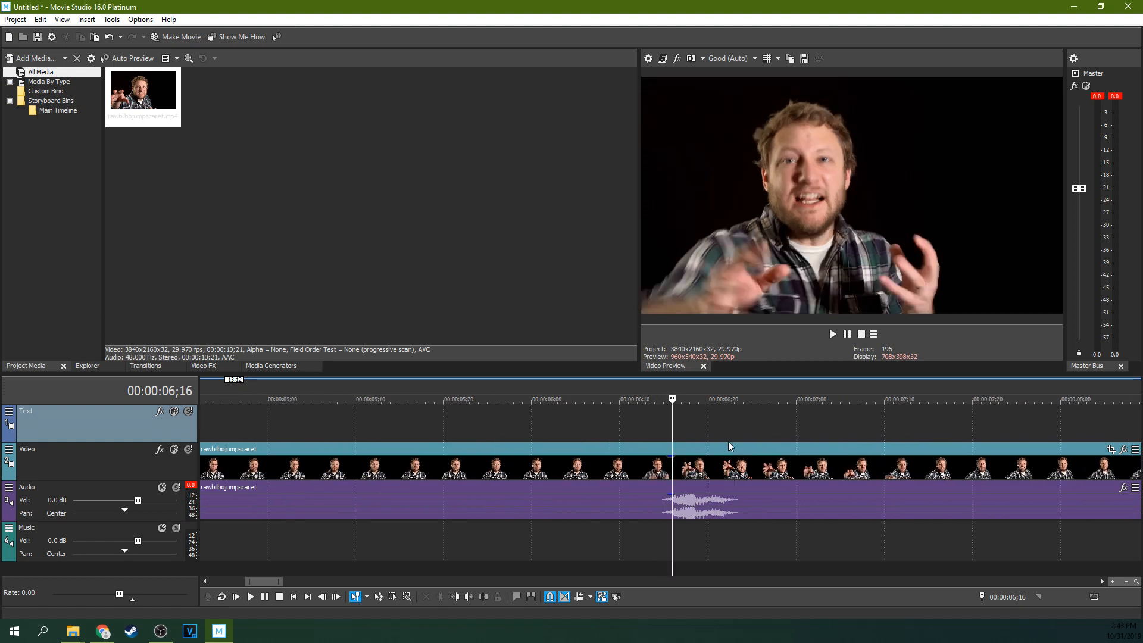
pyautogui.press('Left')
pyautogui.press('Left')
pyautogui.press('Left')
pyautogui.press('Left')
pyautogui.press('Left')
pyautogui.press('Left')
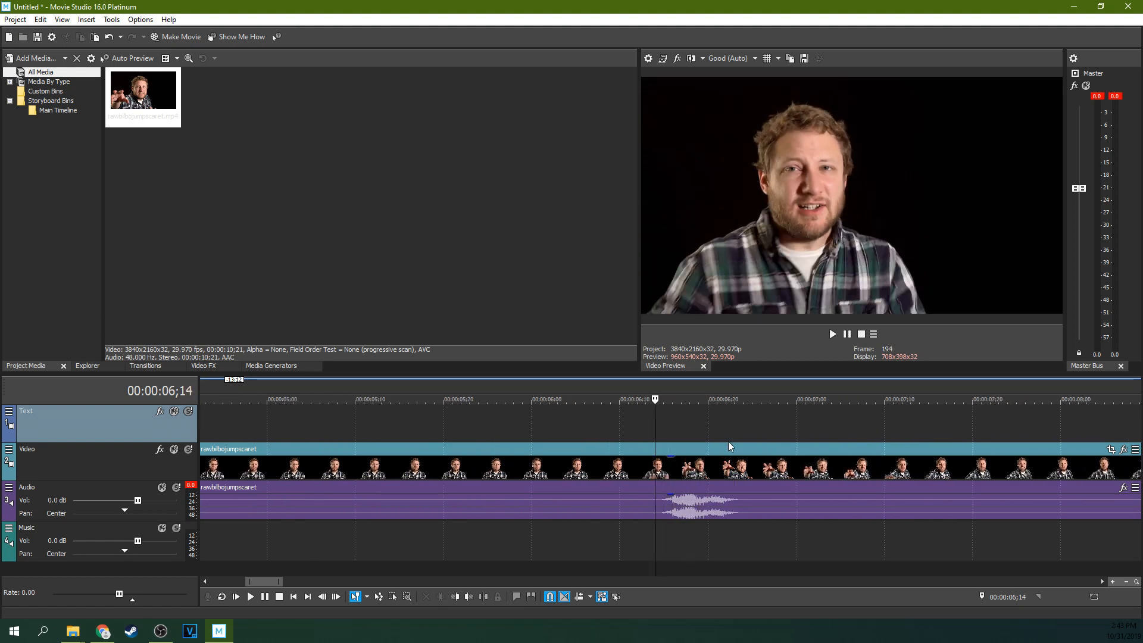
pyautogui.press('Right')
pyautogui.press('Right')
pyautogui.press('Right')
pyautogui.press('Right')
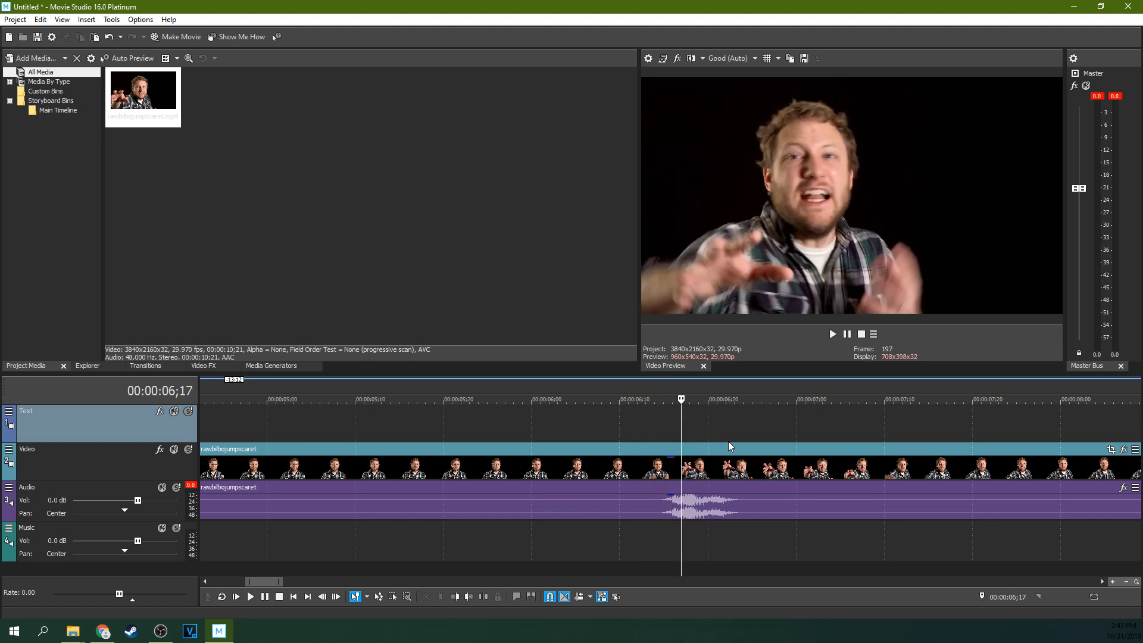
pyautogui.press('Left')
pyautogui.press('Left')
pyautogui.press('Left')
pyautogui.scroll(-3, 728, 441)
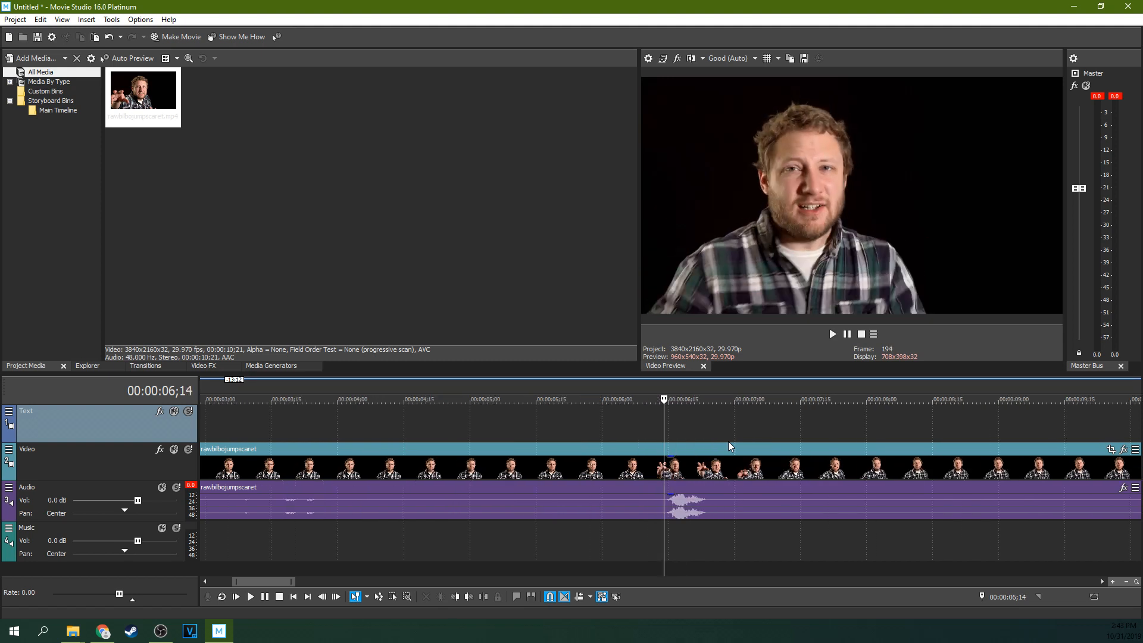
pyautogui.press('Right')
pyautogui.press('Right')
pyautogui.press('Right')
# Split the clip's video and audio at 00:00:06;16, where the loud part of the waveform starts.
pyautogui.scroll(8, 673, 426)
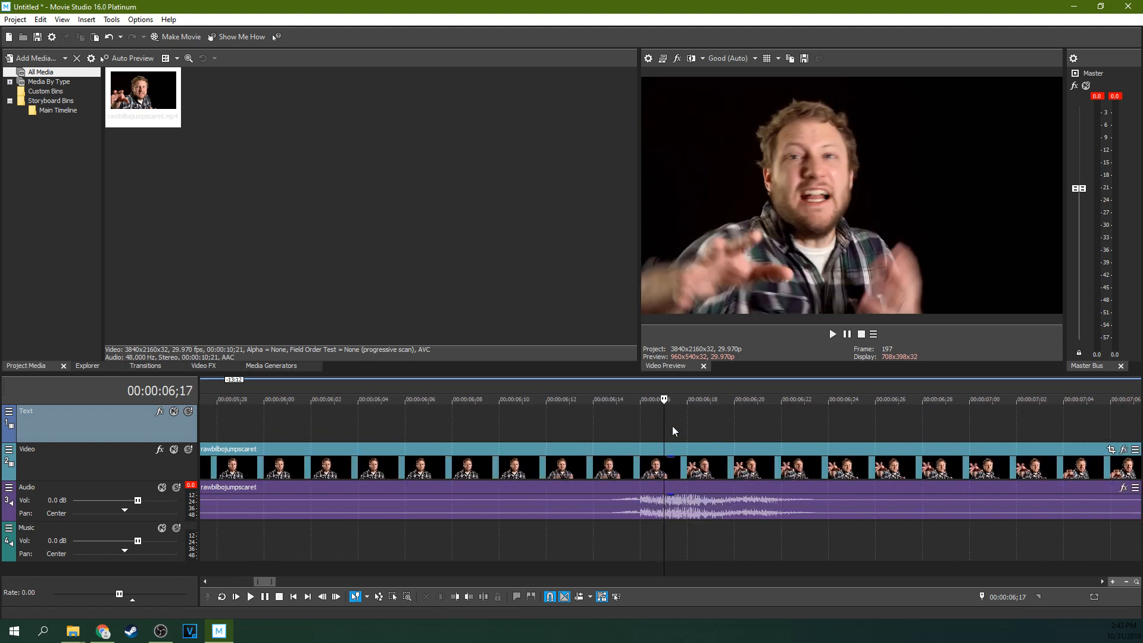
pyautogui.click(569, 424)
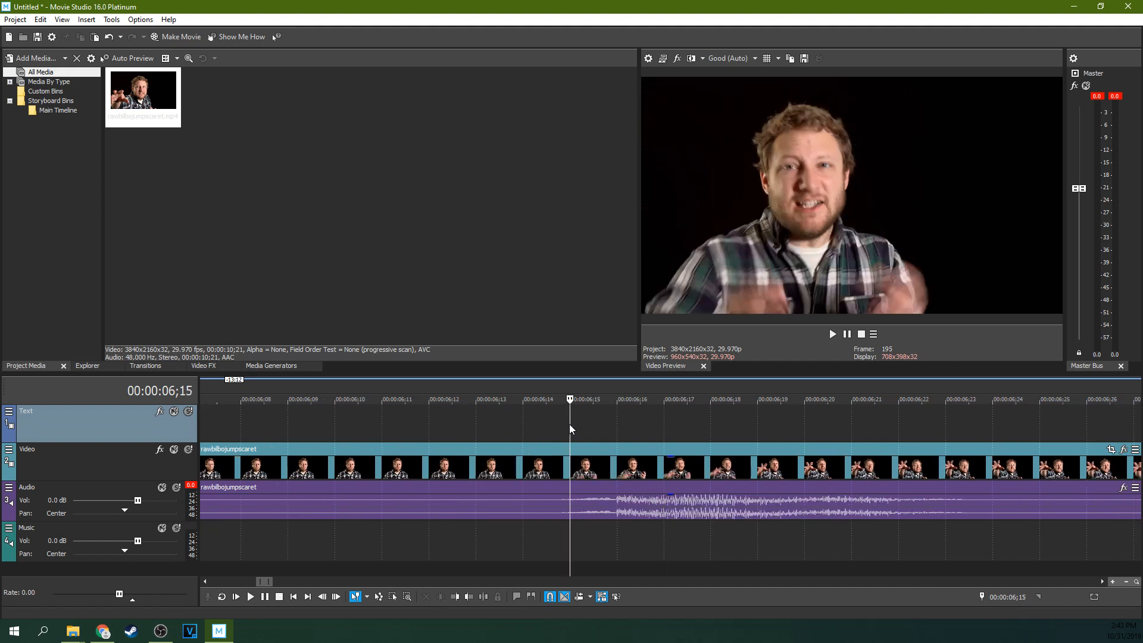
pyautogui.press('Left')
pyautogui.press('Right')
pyautogui.press('Right')
pyautogui.press('Right')
pyautogui.press('Left')
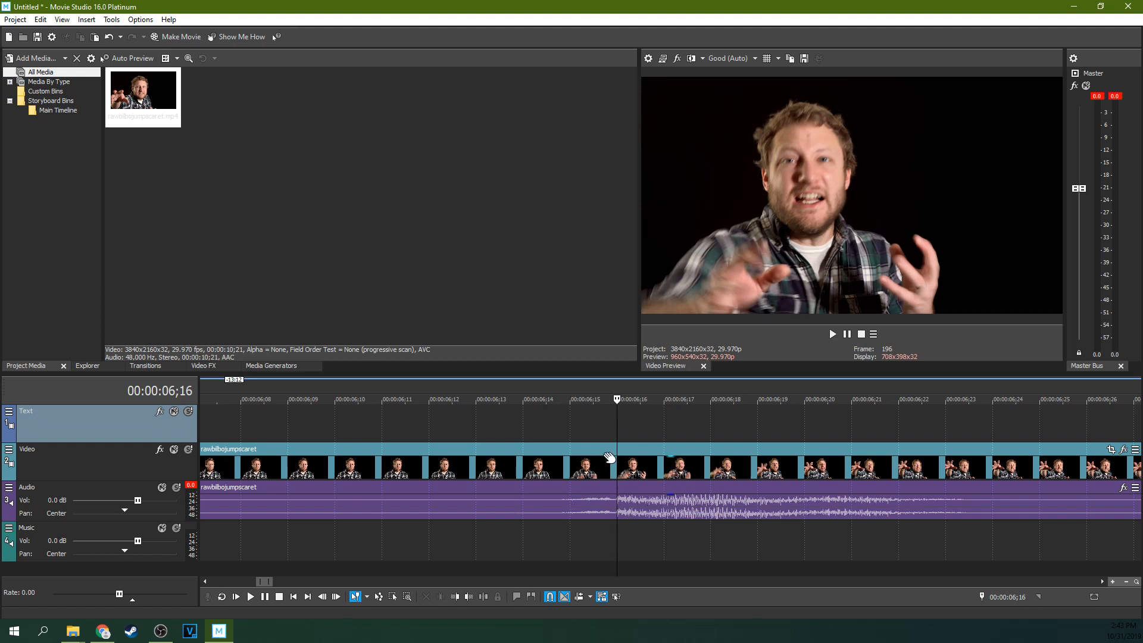
pyautogui.press('s')
pyautogui.scroll(-2, 645, 476)
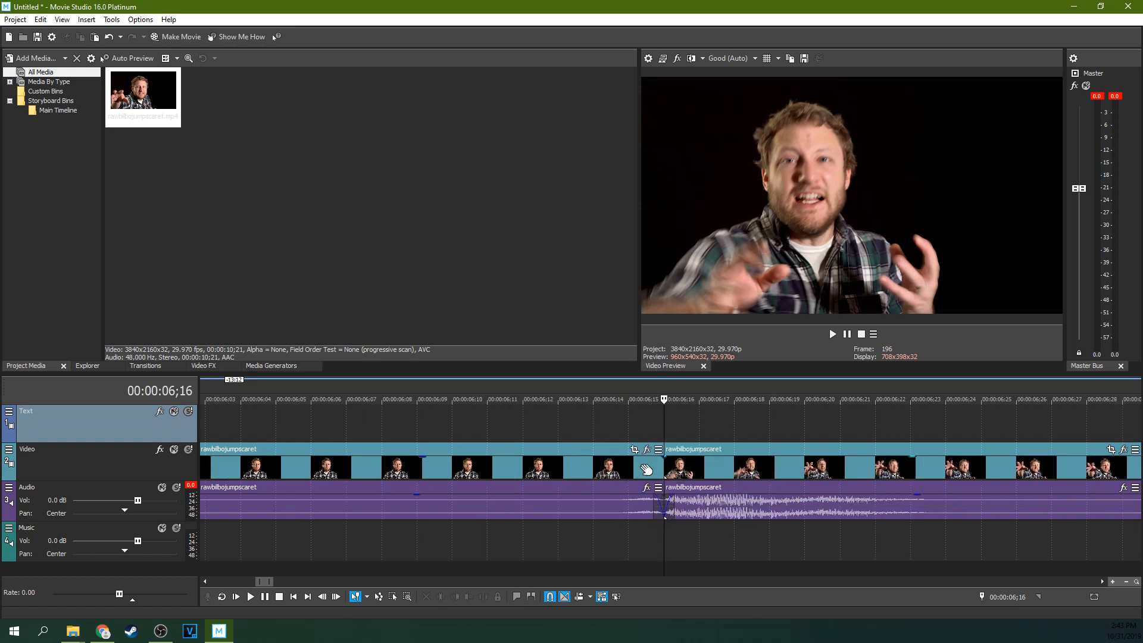
# Remove the automatic audio fades on both sides of the split at 00:00:06;16.
pyautogui.click(676, 500)
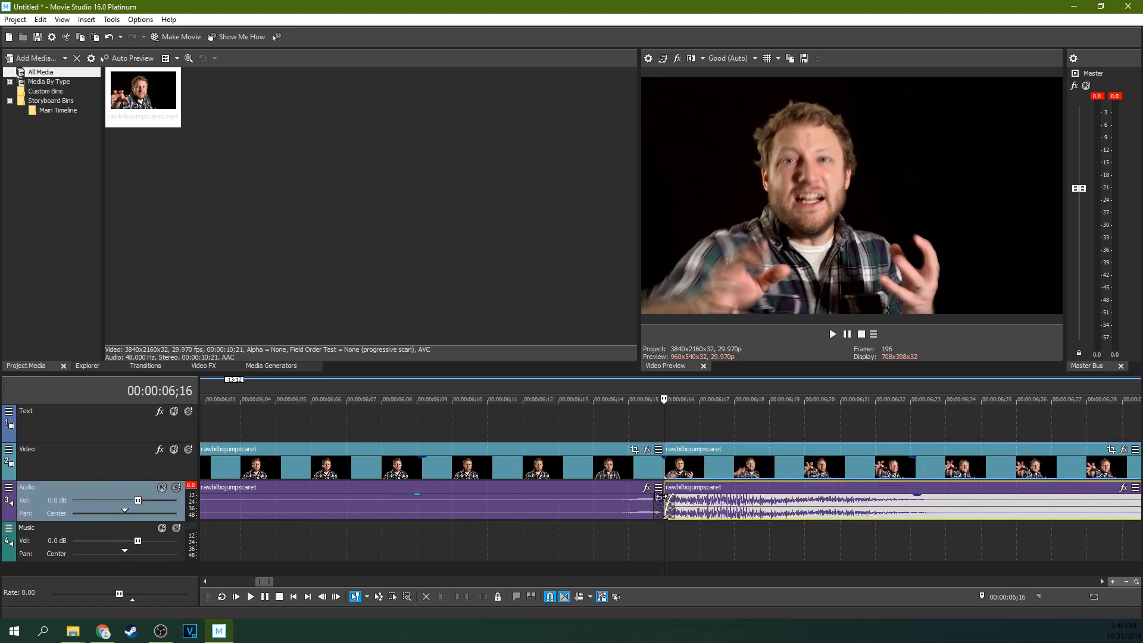
pyautogui.click(659, 500)
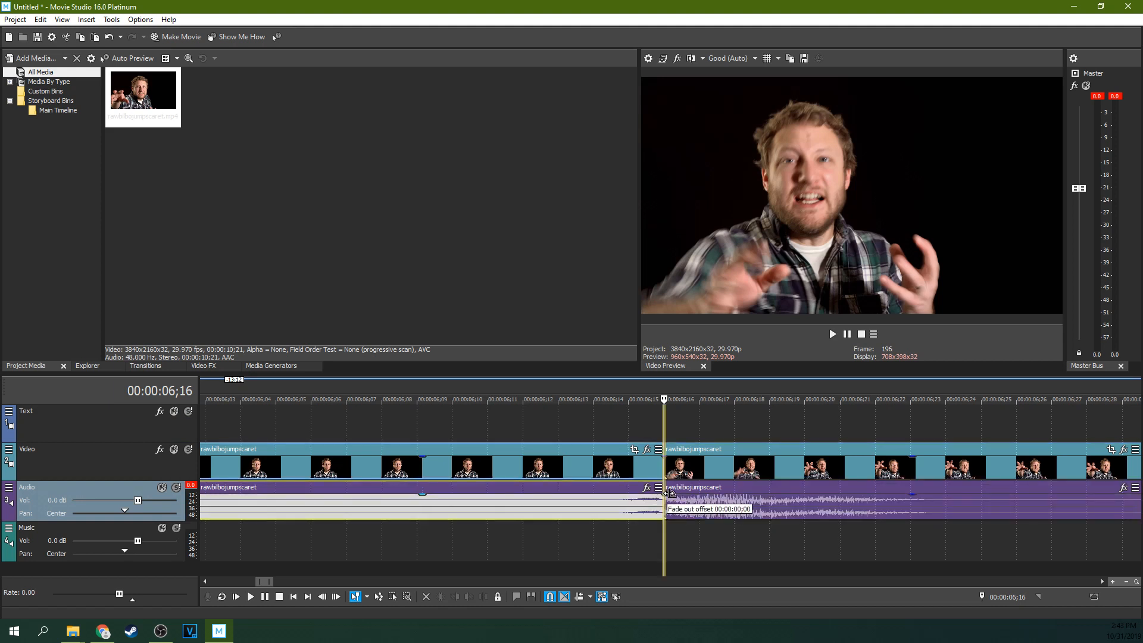
pyautogui.scroll(-3, 666, 498)
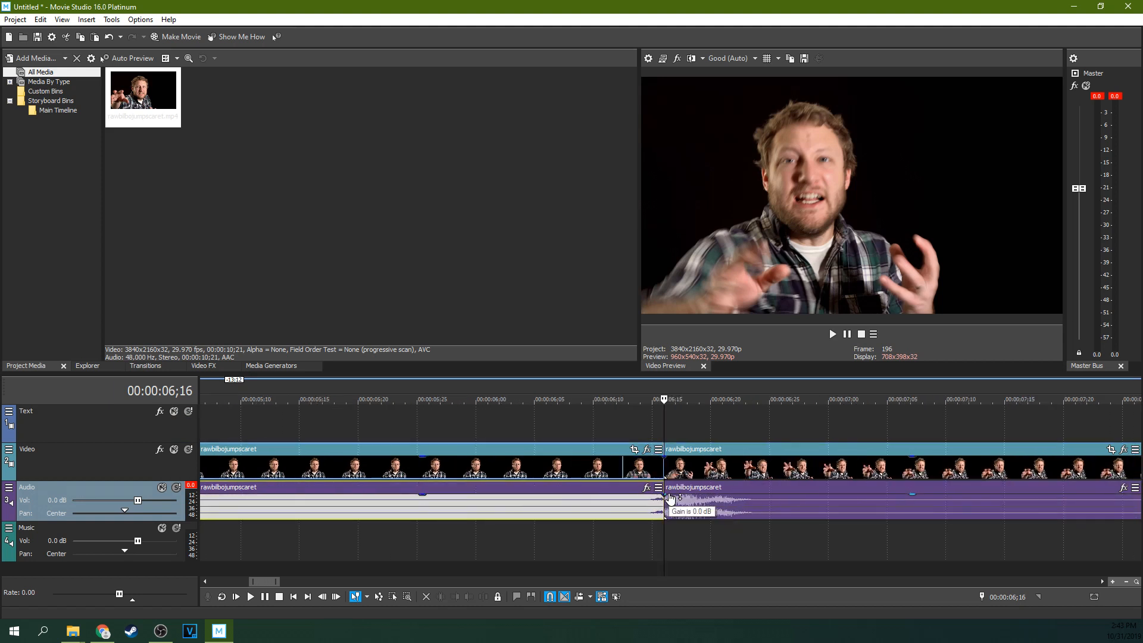
# Play the loud section from the split at 00:00:06;16 to judge how long the scare lasts.
pyautogui.click(714, 437)
pyautogui.press('space')
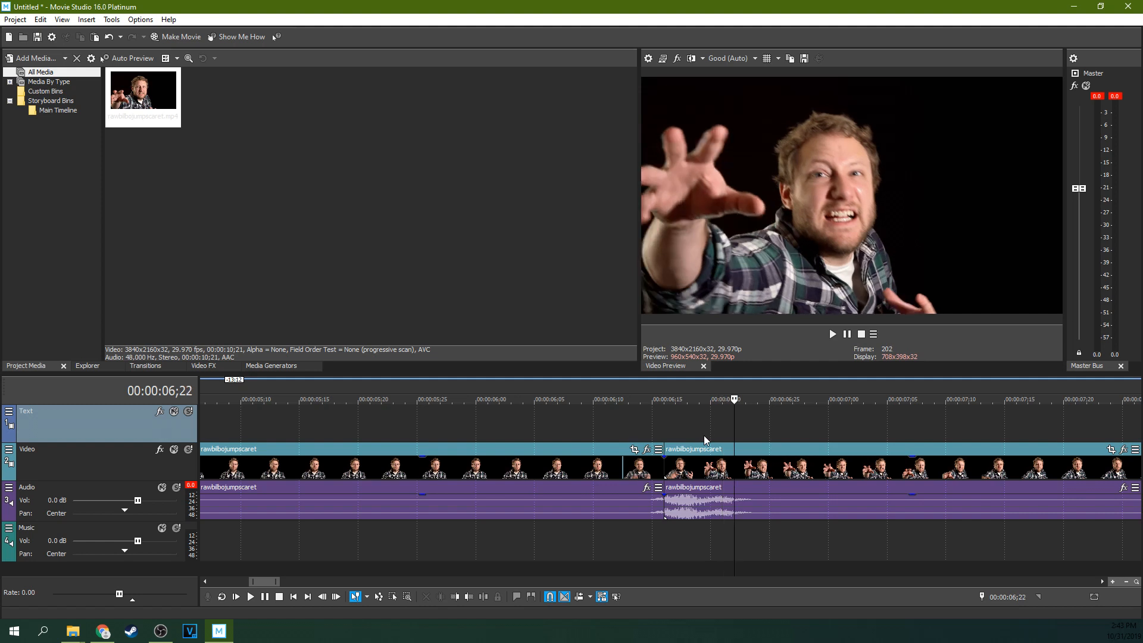
pyautogui.press('space')
pyautogui.press('space')
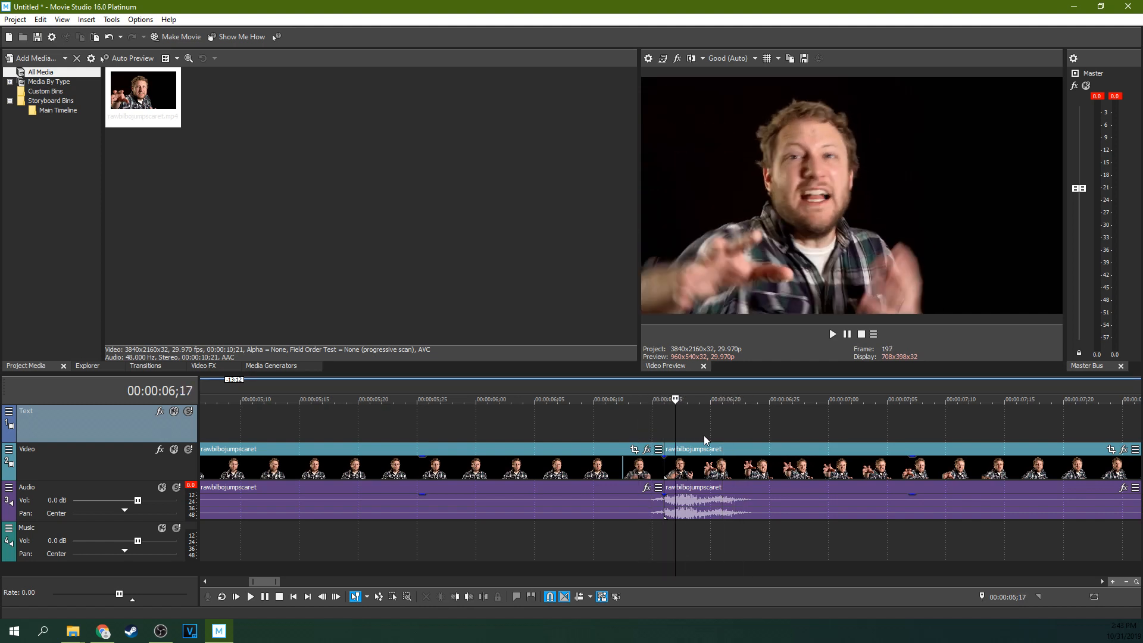
pyautogui.press('space')
pyautogui.scroll(10, 704, 434)
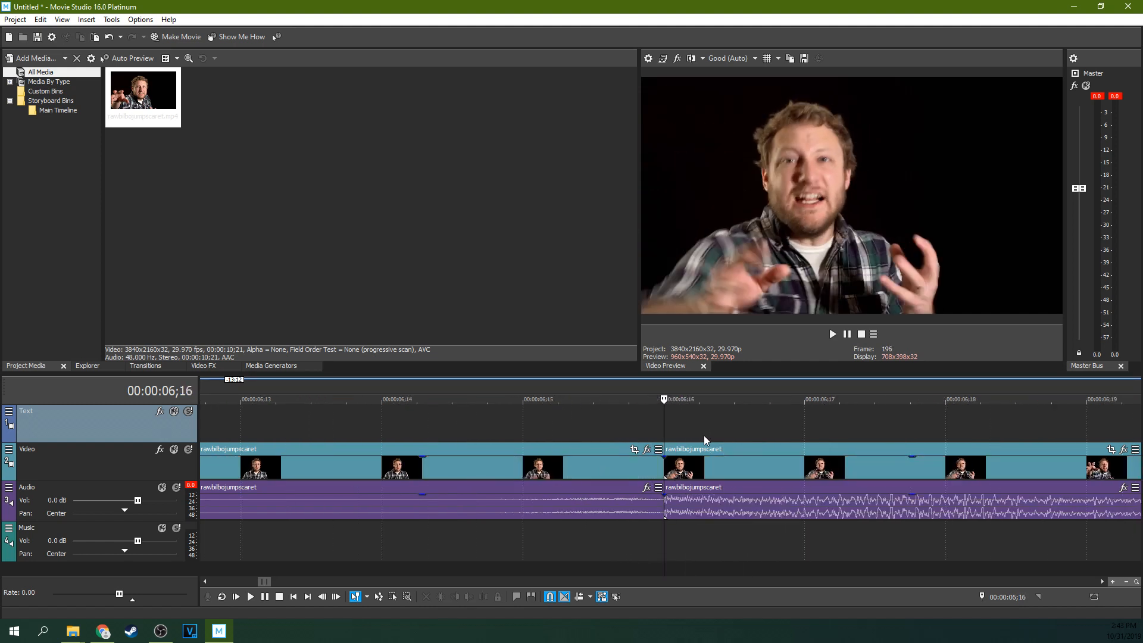
pyautogui.scroll(10, 703, 434)
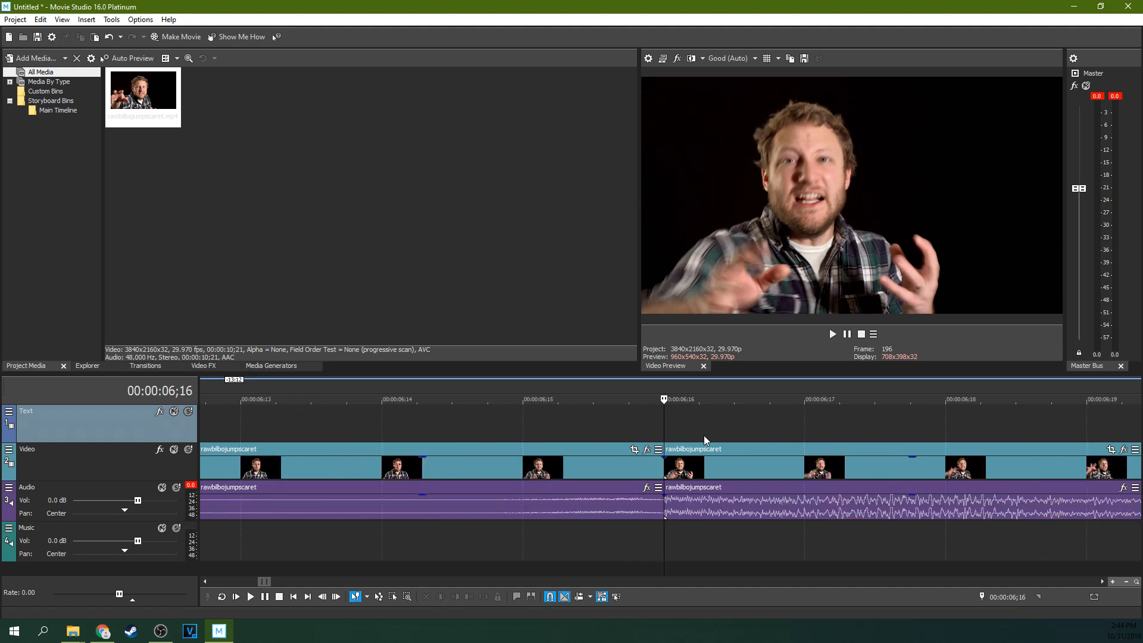
# Split the clip's video and audio at 00:00:06;24, where the loud burst dies down.
pyautogui.press('Right')
pyautogui.press('Right')
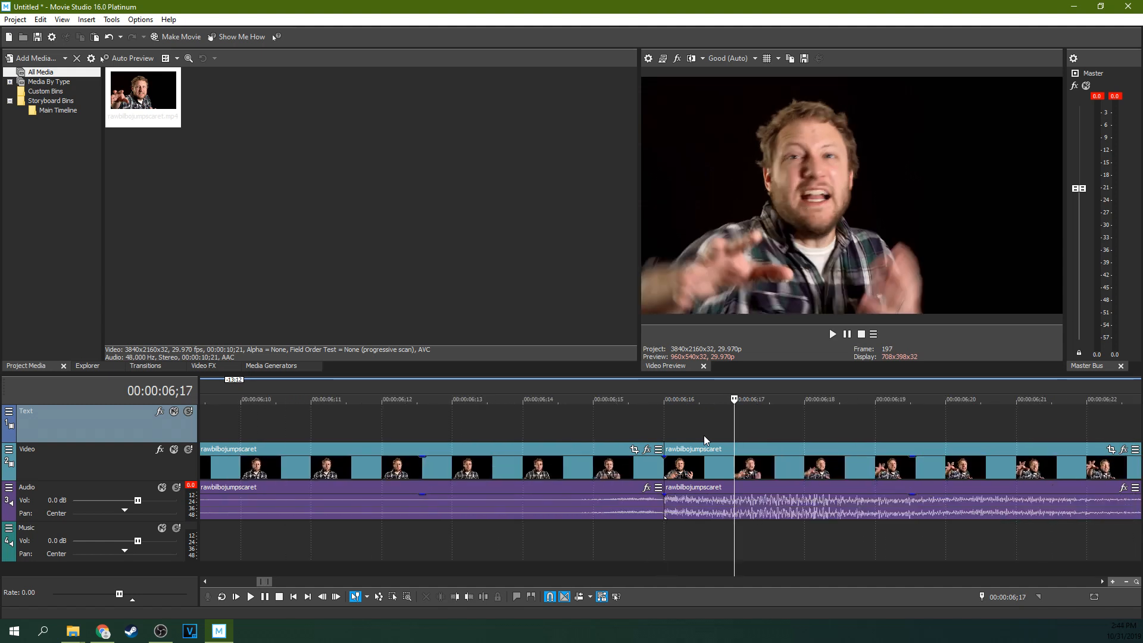
pyautogui.press('Right')
pyautogui.press('Right')
pyautogui.press('Right')
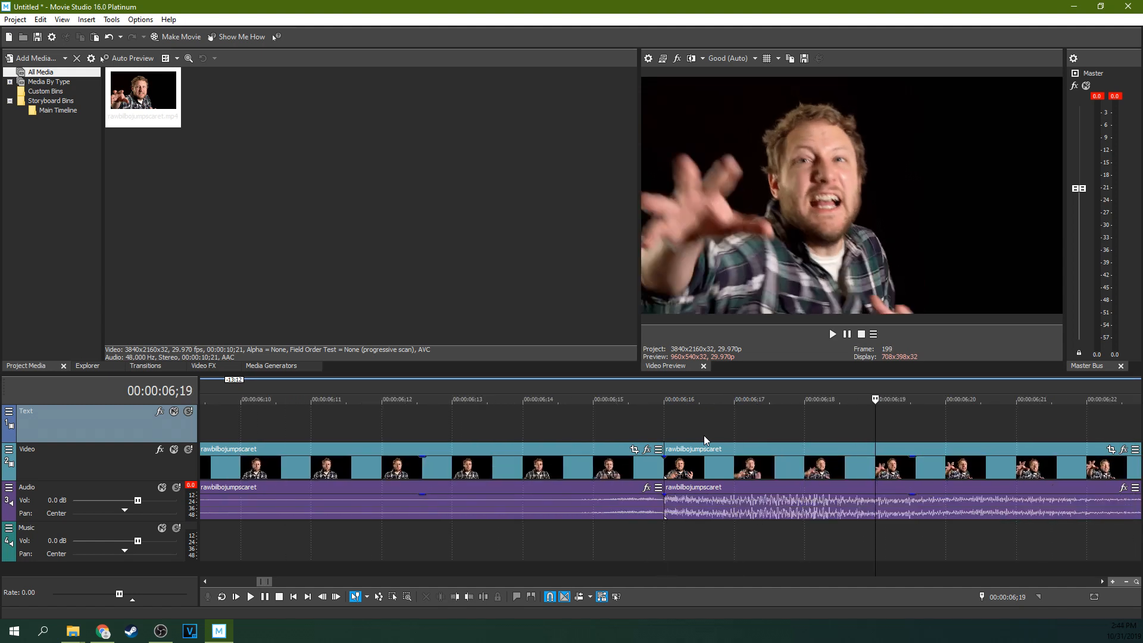
pyautogui.press('Right')
pyautogui.press('Right')
pyautogui.press('Right')
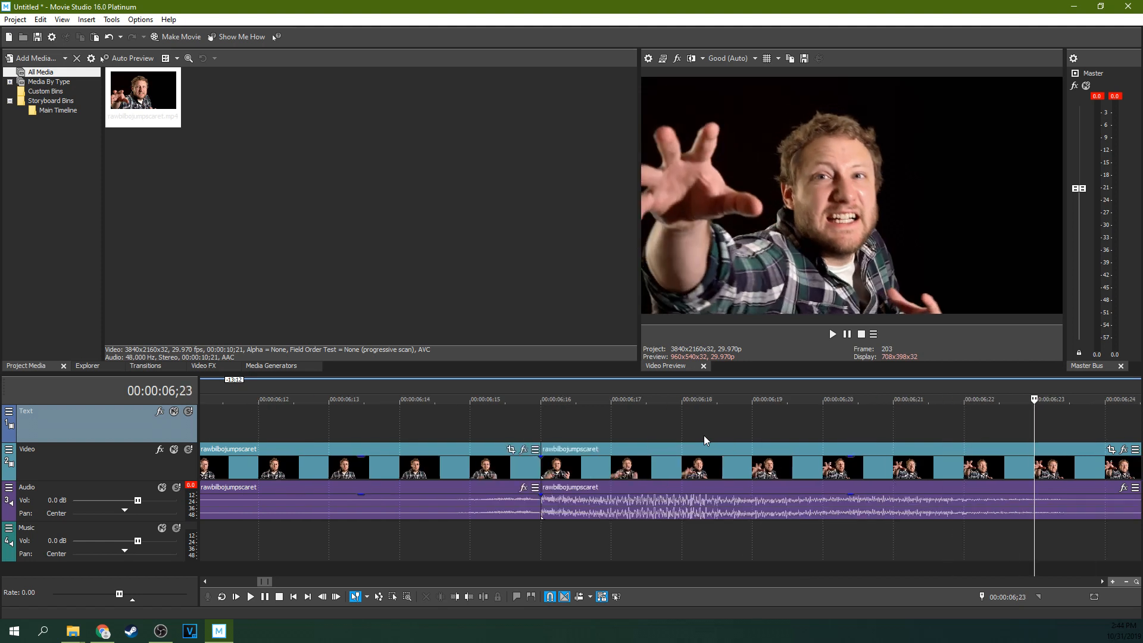
pyautogui.scroll(-2, 783, 400)
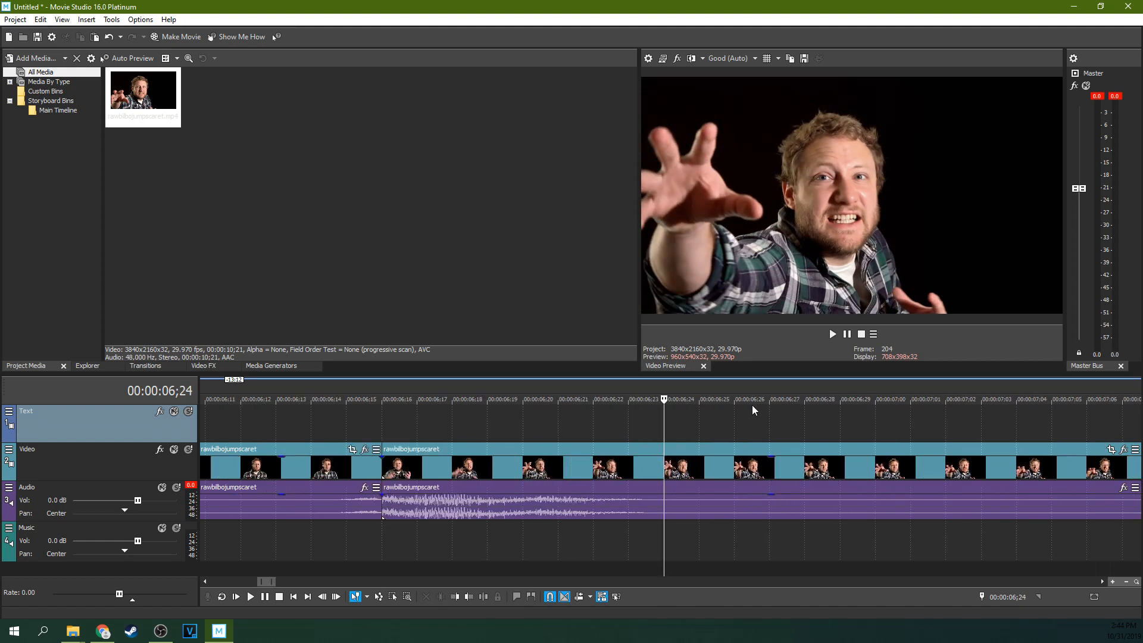
pyautogui.press('s')
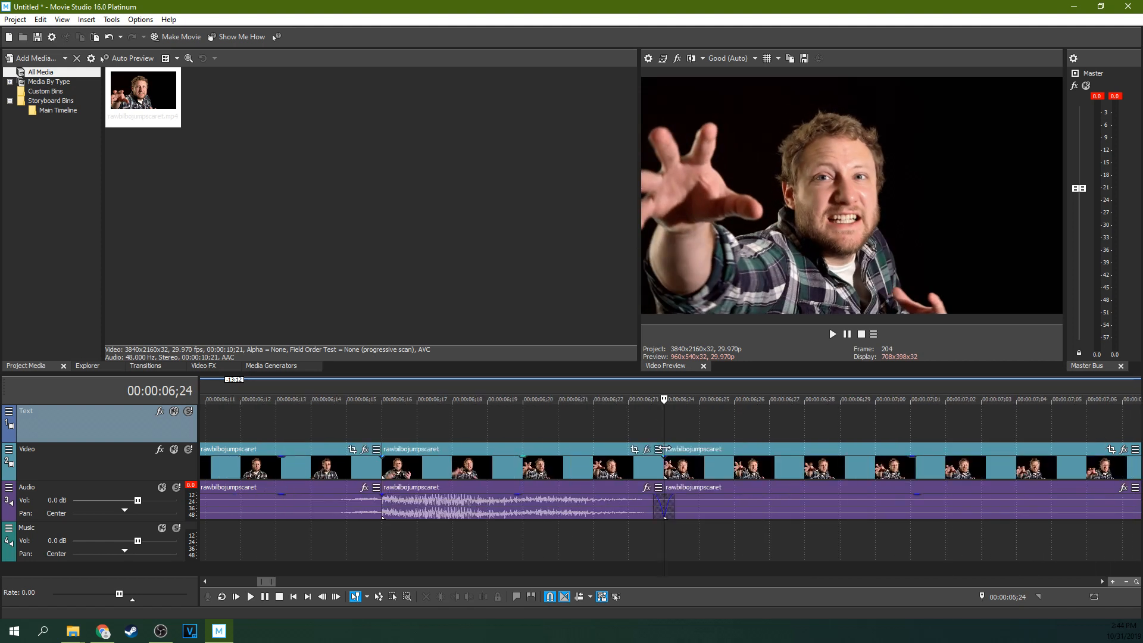
# Remove the automatic audio and video fades around the split at 00:00:06;24.
pyautogui.click(653, 499)
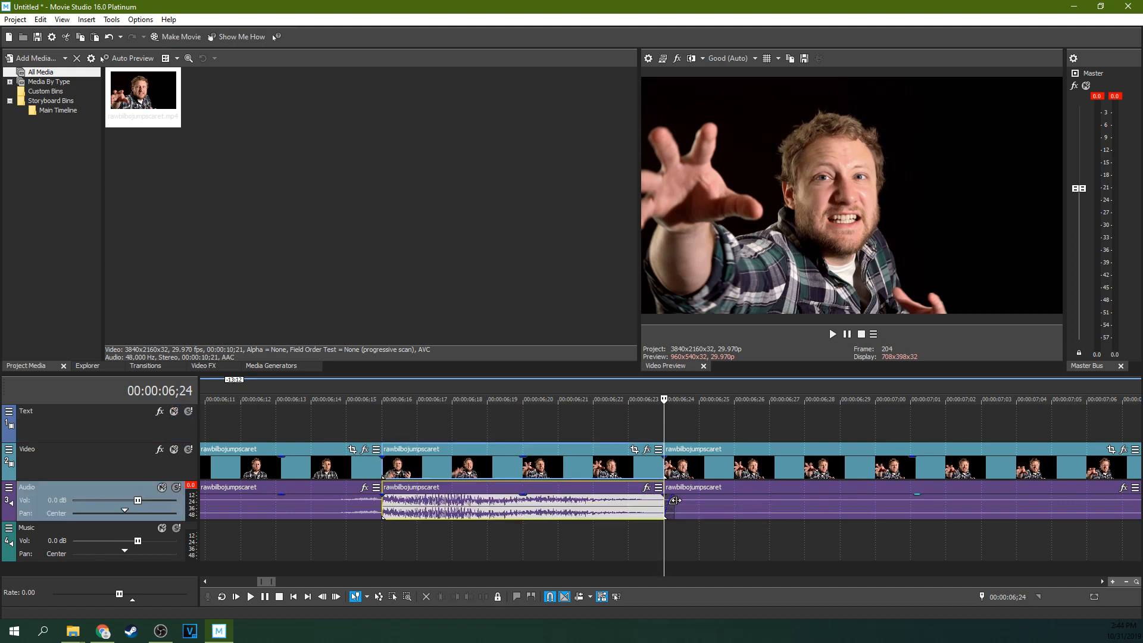
pyautogui.click(670, 500)
pyautogui.click(668, 465)
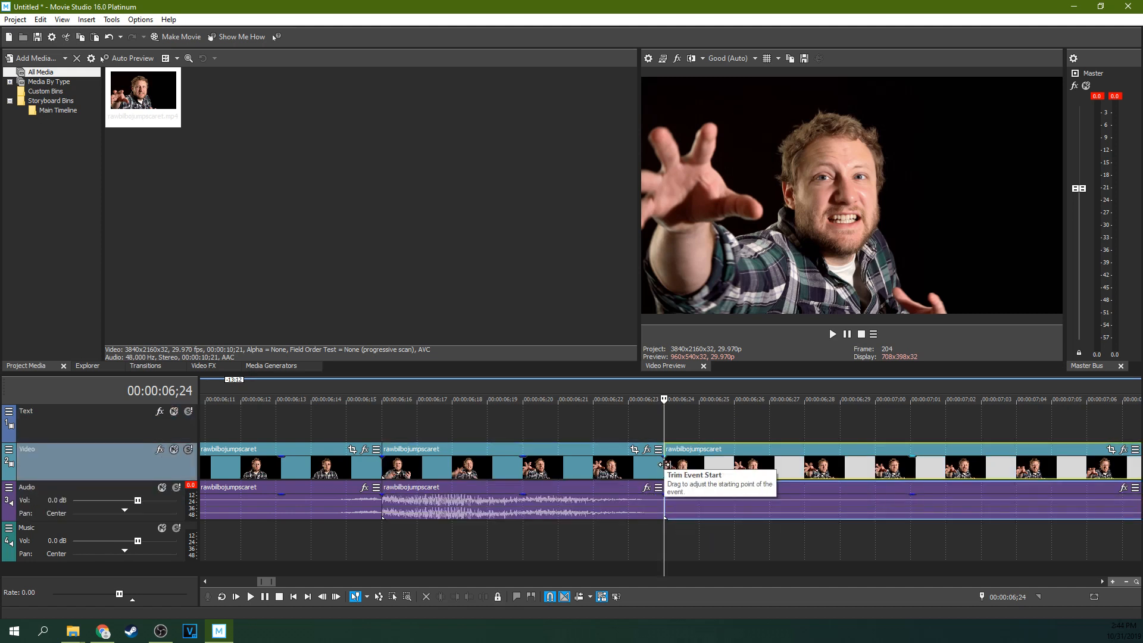
# Examine the segments and frames on either side of the split at 00:00:06;16.
pyautogui.click(373, 474)
pyautogui.click(321, 472)
pyautogui.click(397, 464)
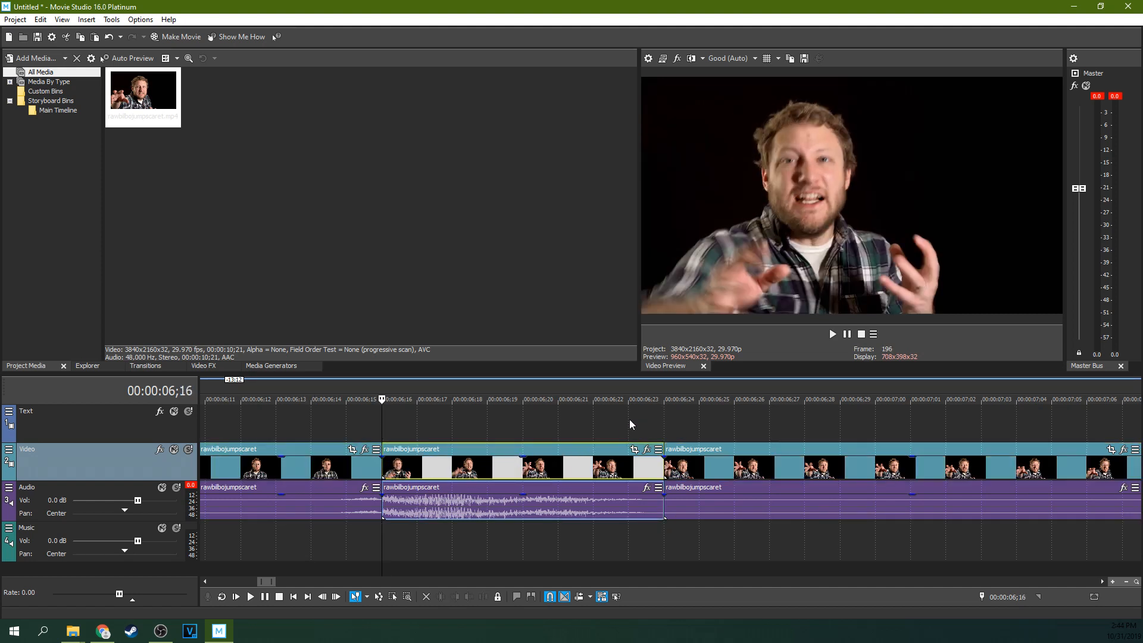
pyautogui.scroll(-3, 451, 430)
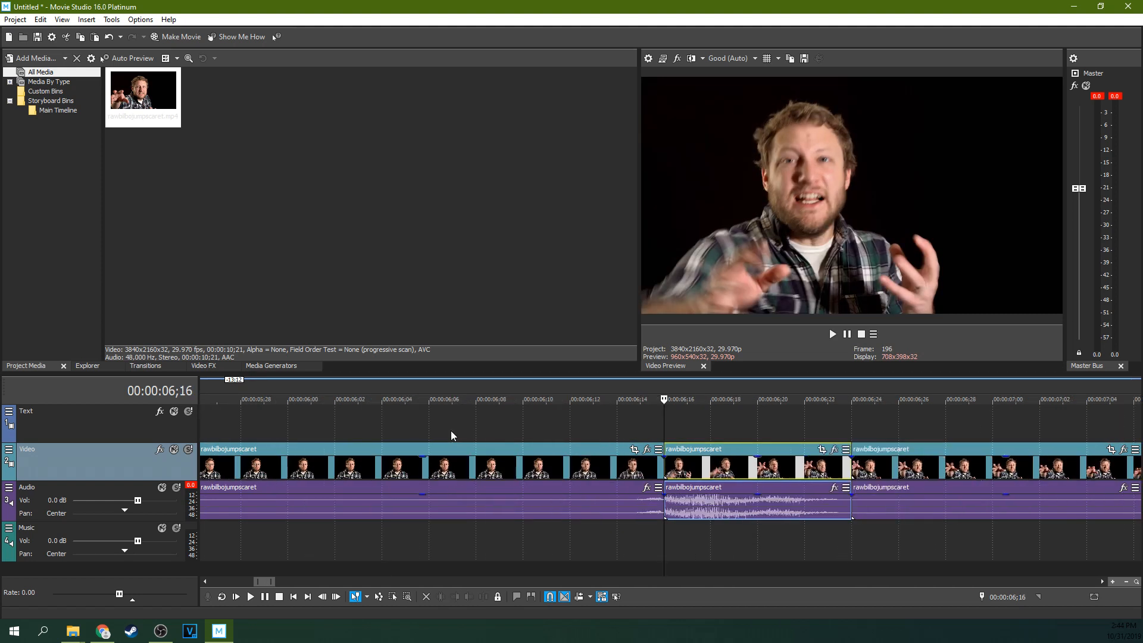
pyautogui.click(656, 470)
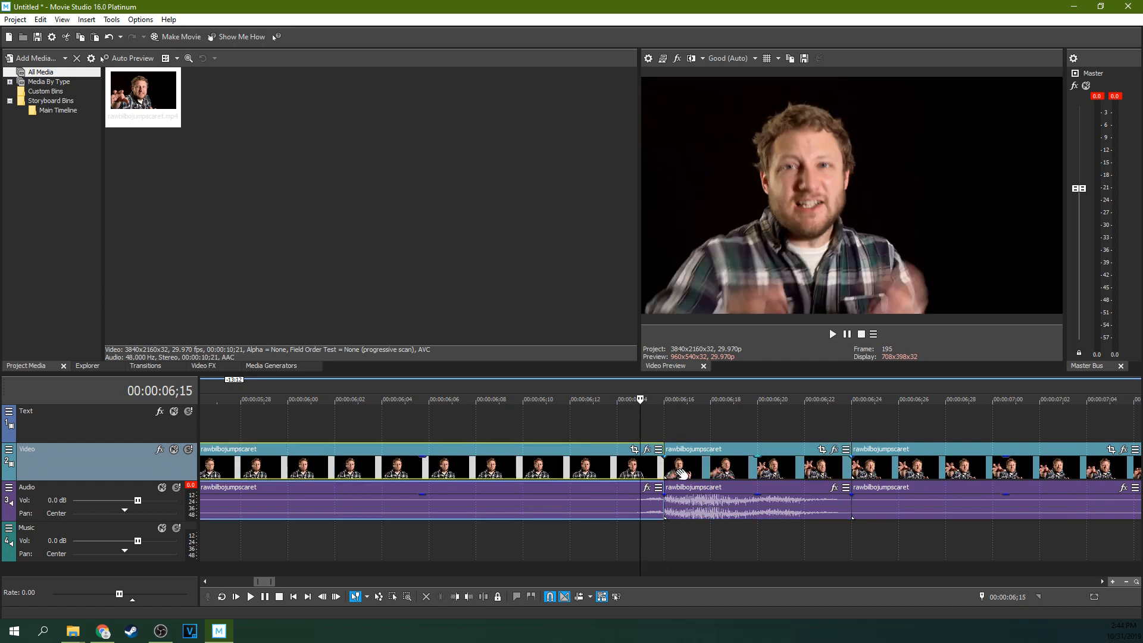
pyautogui.click(687, 473)
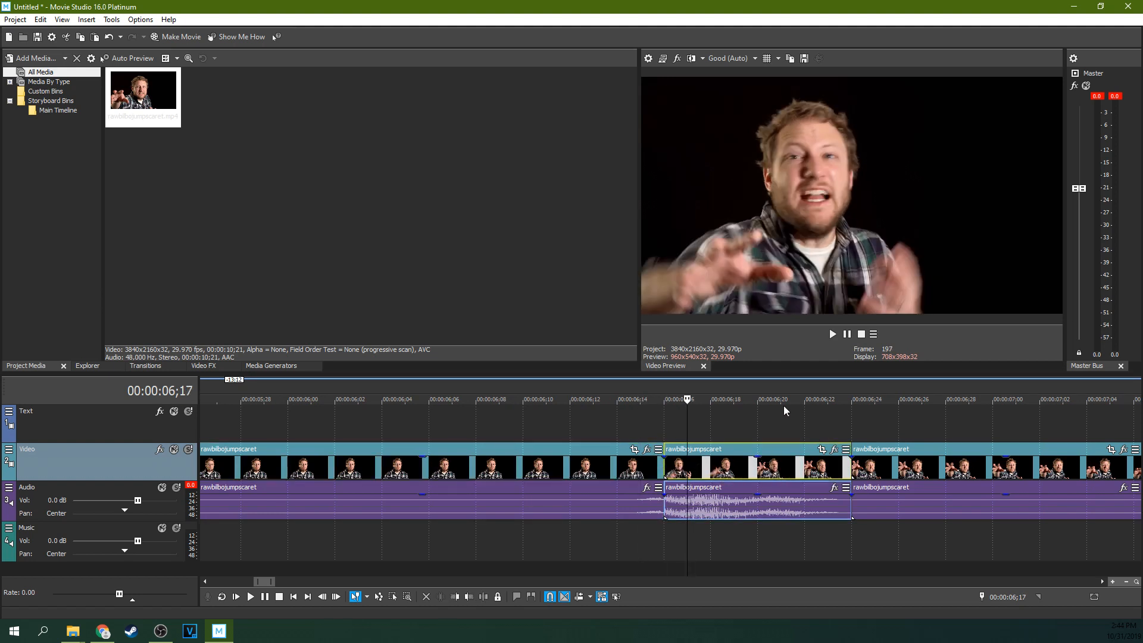
# Open Event Pan/Crop for the short video segment between 00:00:06;16 and 00:00:06;24.
pyautogui.click(821, 451)
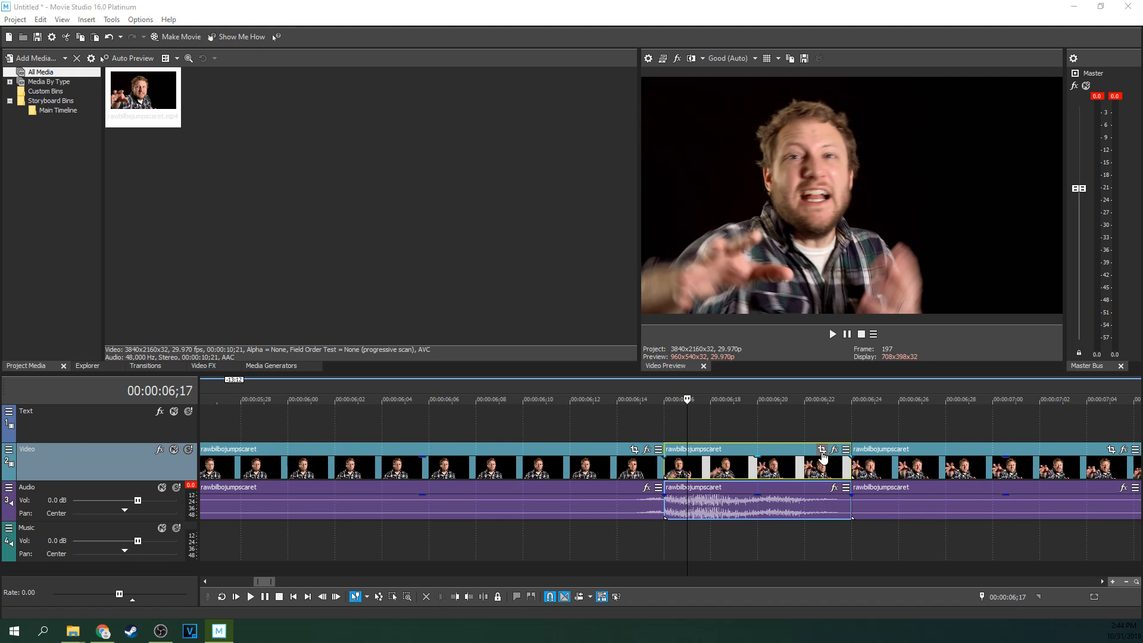
pyautogui.moveTo(1024, 268); pyautogui.dragTo(374, 91)
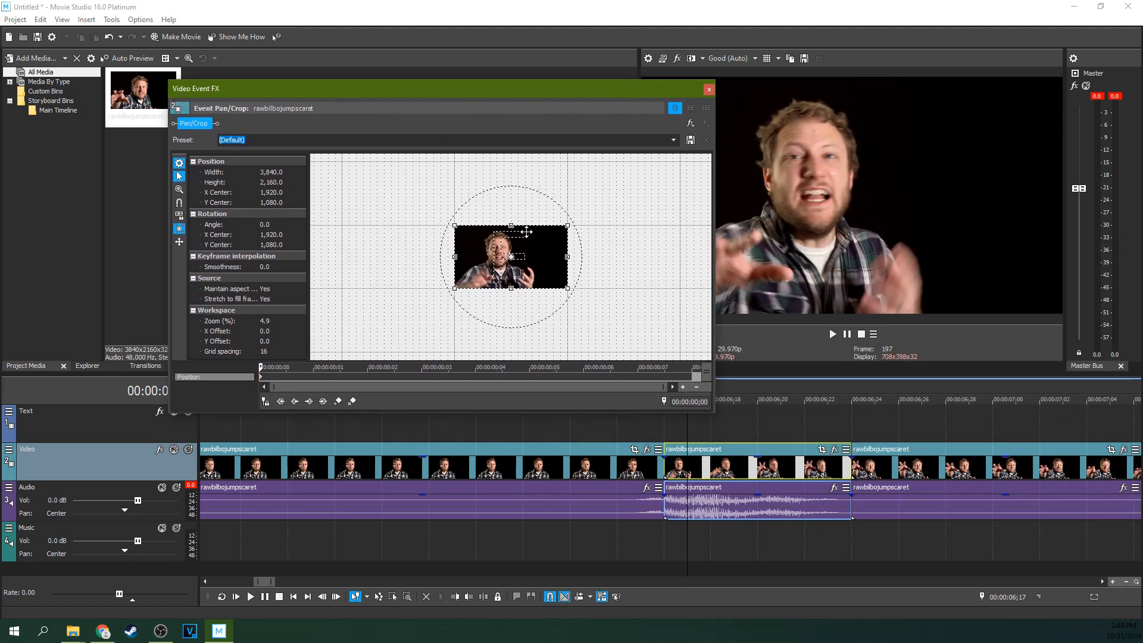
pyautogui.scroll(3, 535, 232)
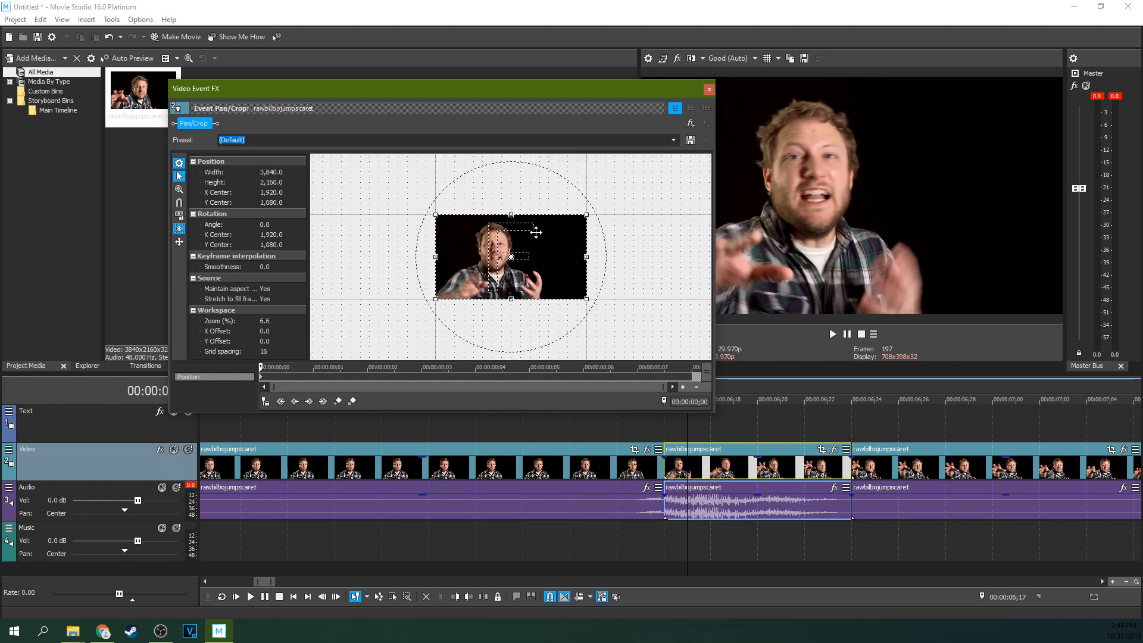
pyautogui.scroll(2, 536, 232)
pyautogui.moveTo(612, 201); pyautogui.dragTo(611, 205)
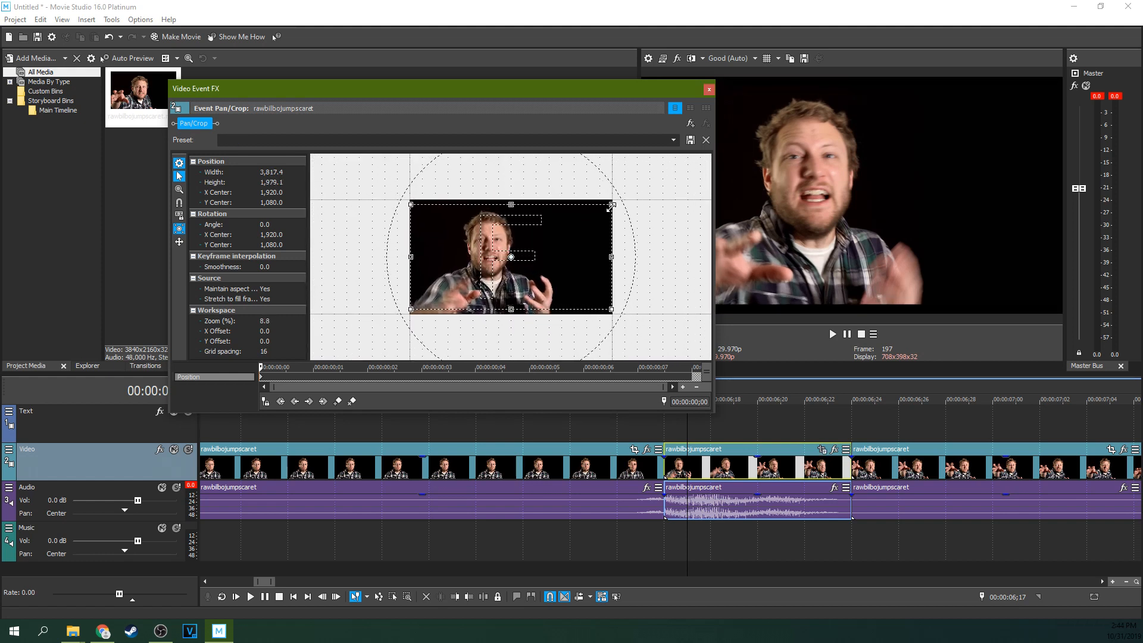
pyautogui.hotkey('ctrl', 'z')
pyautogui.moveTo(615, 198); pyautogui.dragTo(607, 209)
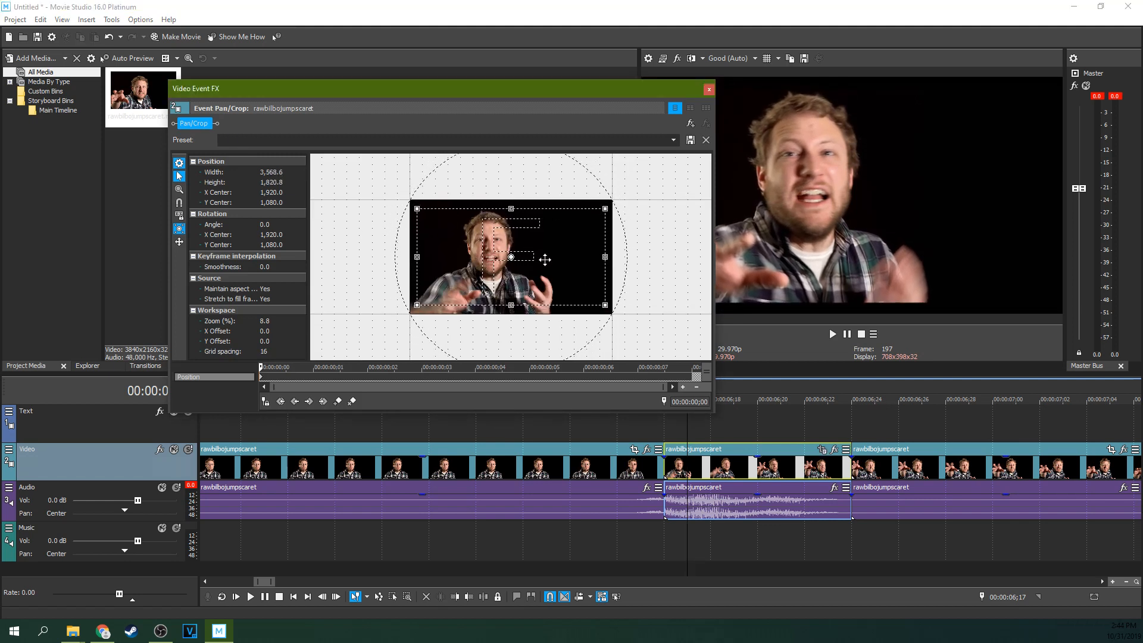
pyautogui.moveTo(519, 207); pyautogui.dragTo(517, 225)
pyautogui.moveTo(543, 95); pyautogui.dragTo(456, 74)
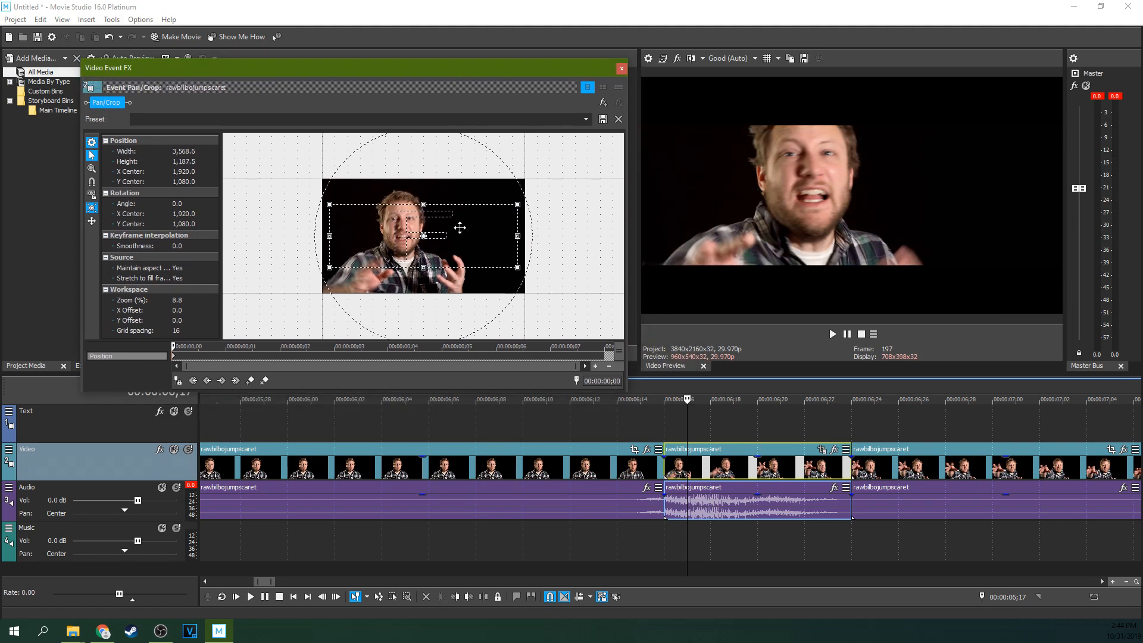
# Starting from the default crop, tighten the short segment's frame to about 2,996 by 1,685 with the aspect ratio locked.
pyautogui.click(92, 194)
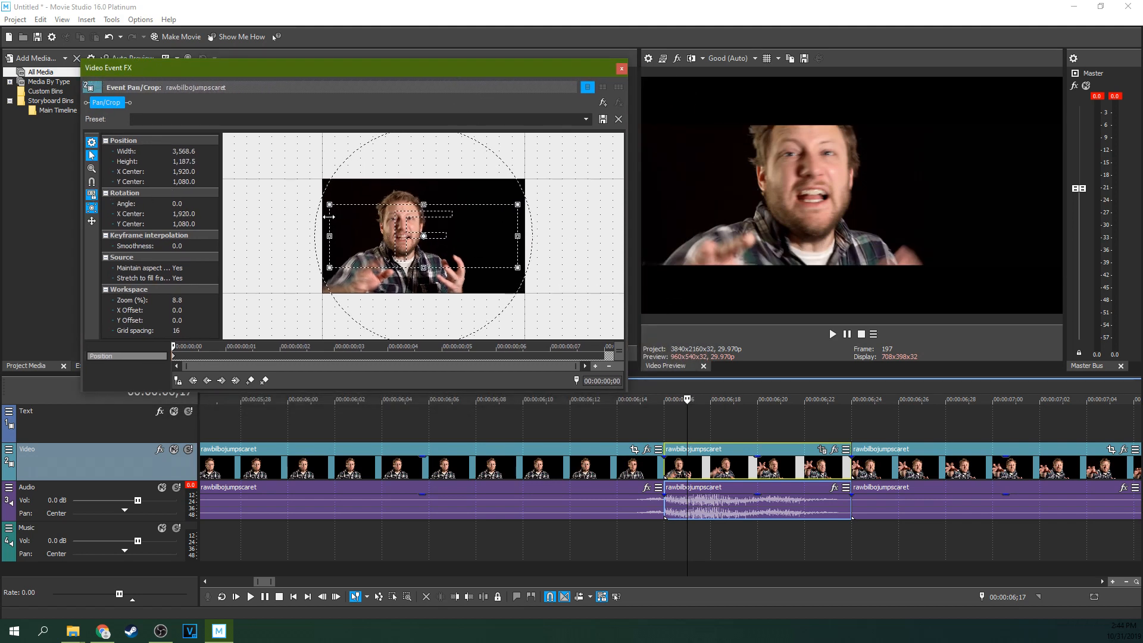
pyautogui.hotkey('ctrl', 'z')
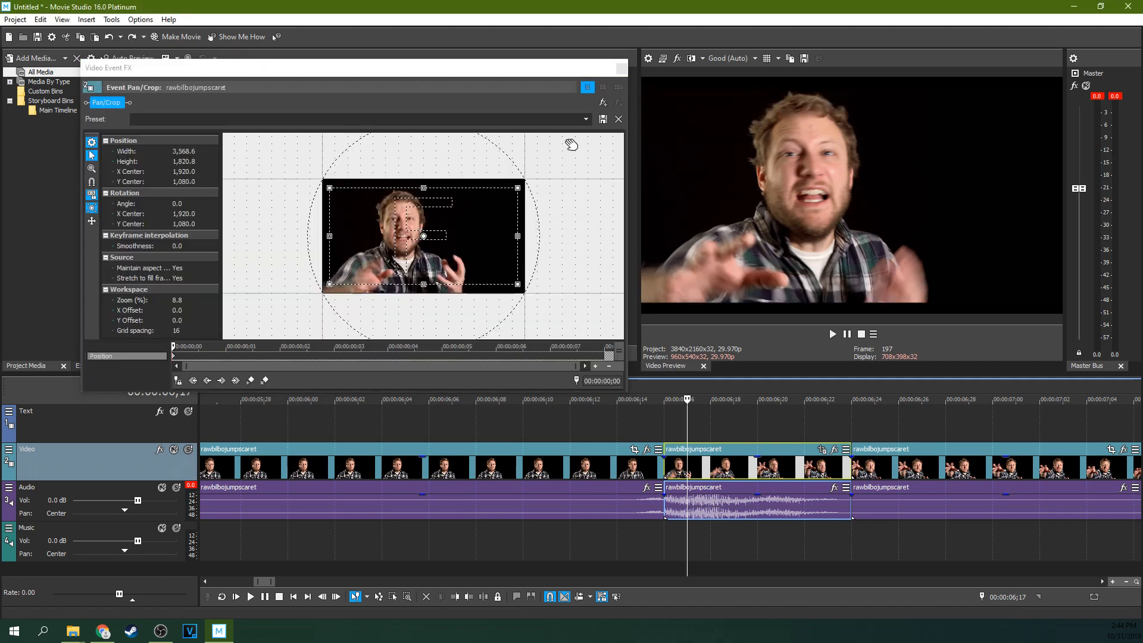
pyautogui.click(586, 119)
pyautogui.click(529, 130)
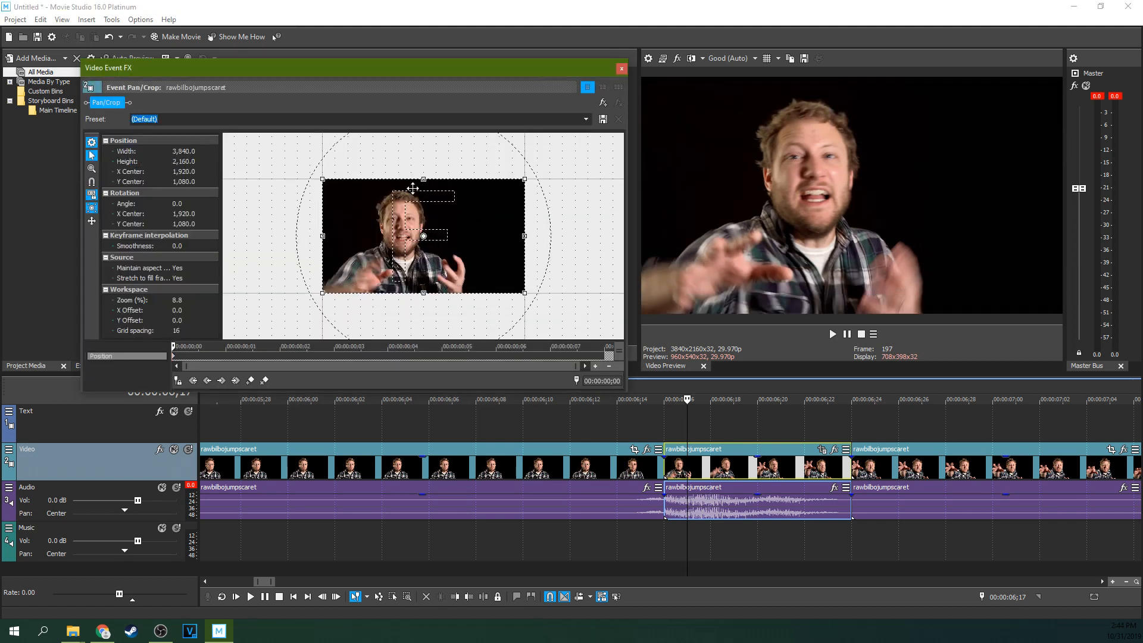
pyautogui.moveTo(525, 180)
pyautogui.mouseDown()
pyautogui.moveTo(510, 191)
pyautogui.moveTo(521, 193)
pyautogui.mouseUp()
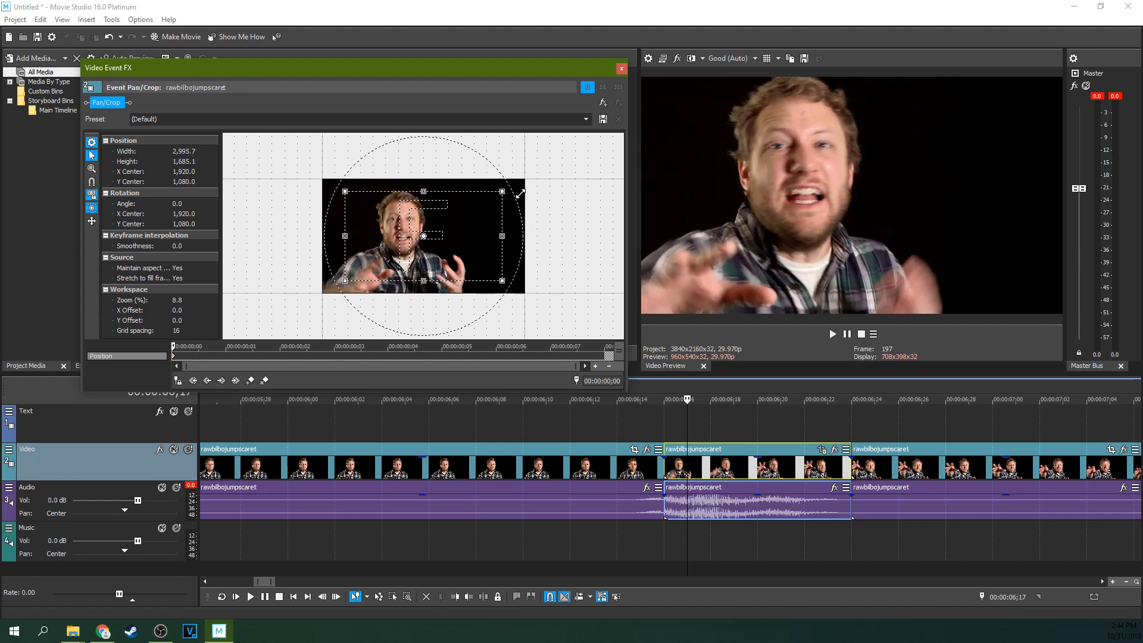
pyautogui.click(621, 69)
# Play the clip from just before the cut at 00:00:06;16 to preview the zoomed-in scare segment.
pyautogui.click(633, 426)
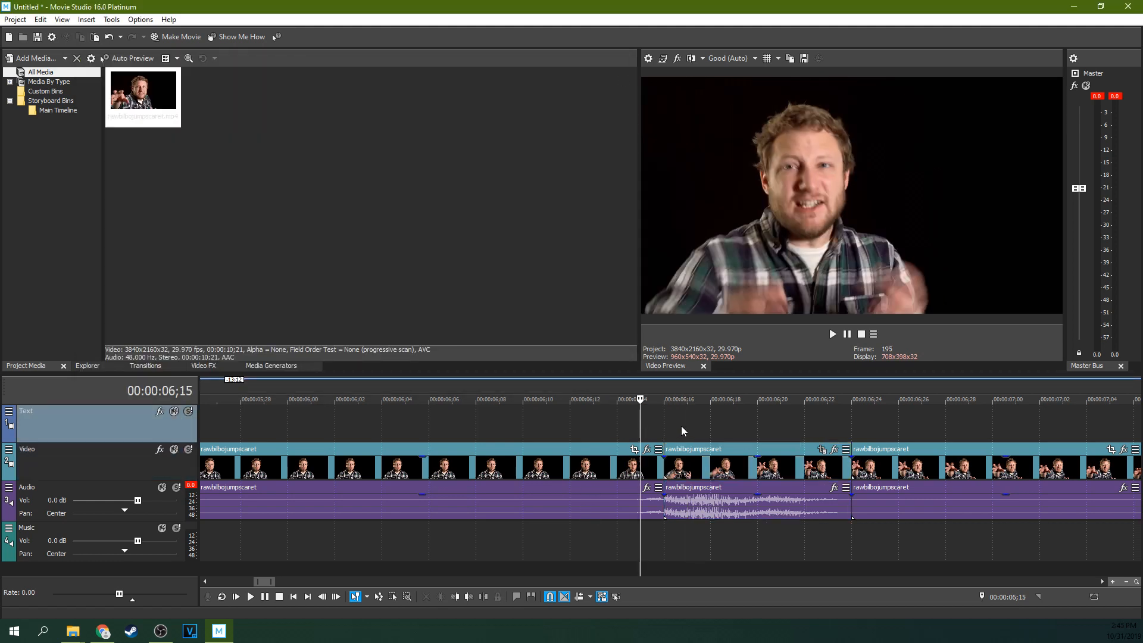
pyautogui.scroll(2, 681, 426)
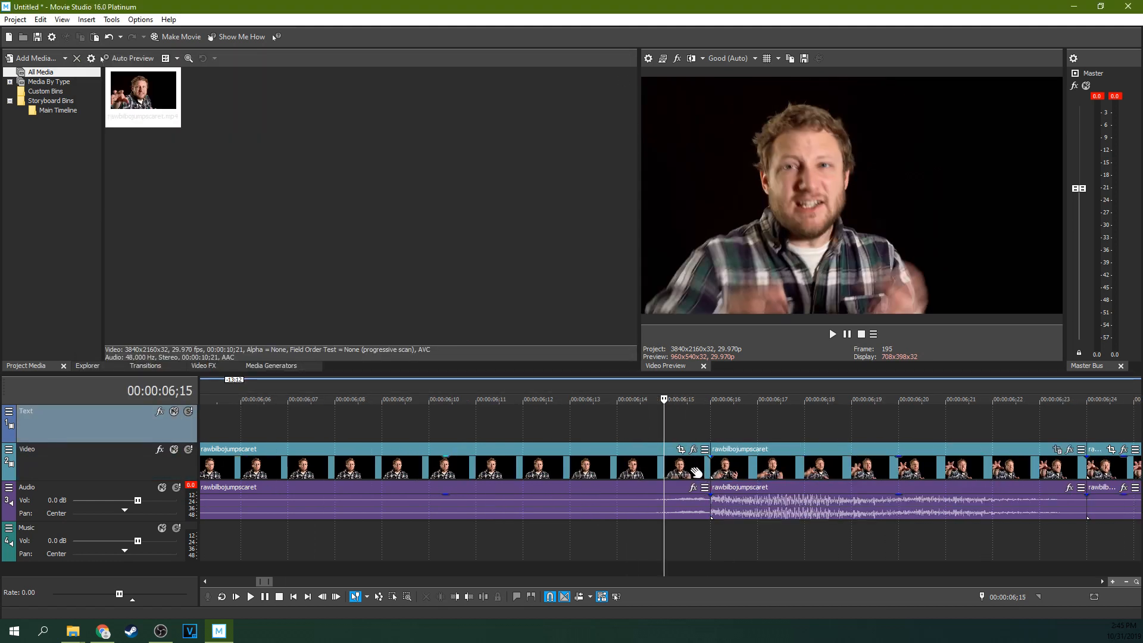
pyautogui.click(712, 420)
pyautogui.click(631, 422)
pyautogui.scroll(-2, 632, 422)
pyautogui.click(833, 334)
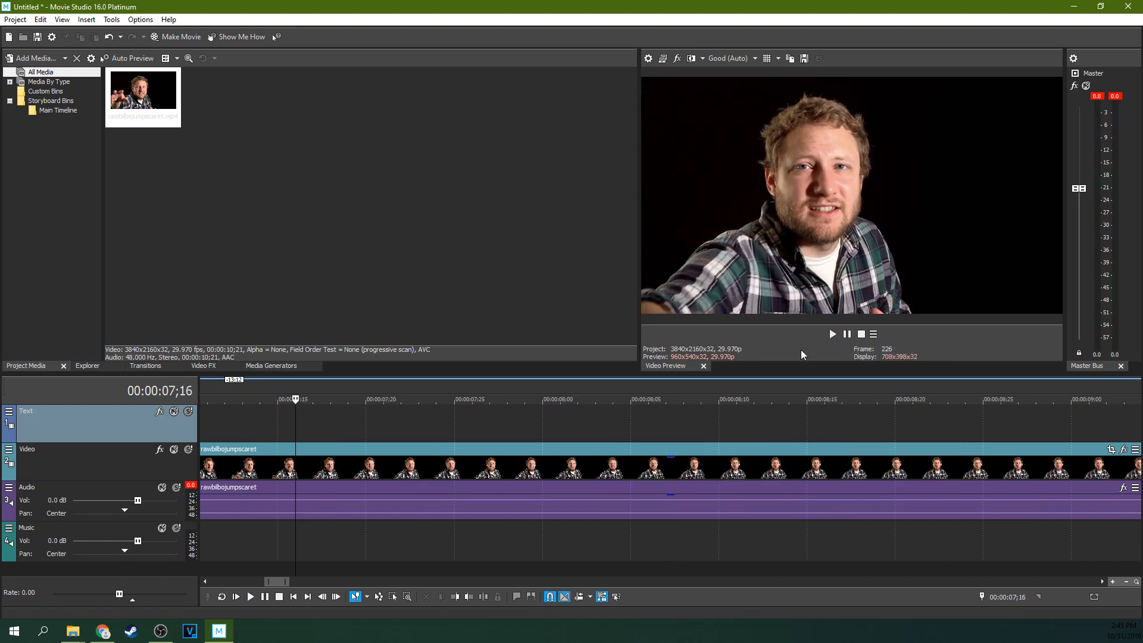
# Compare the frames at 00:00:06;15 and 00:00:06;16 to check the change in framing across the cut.
pyautogui.scroll(-4, 790, 430)
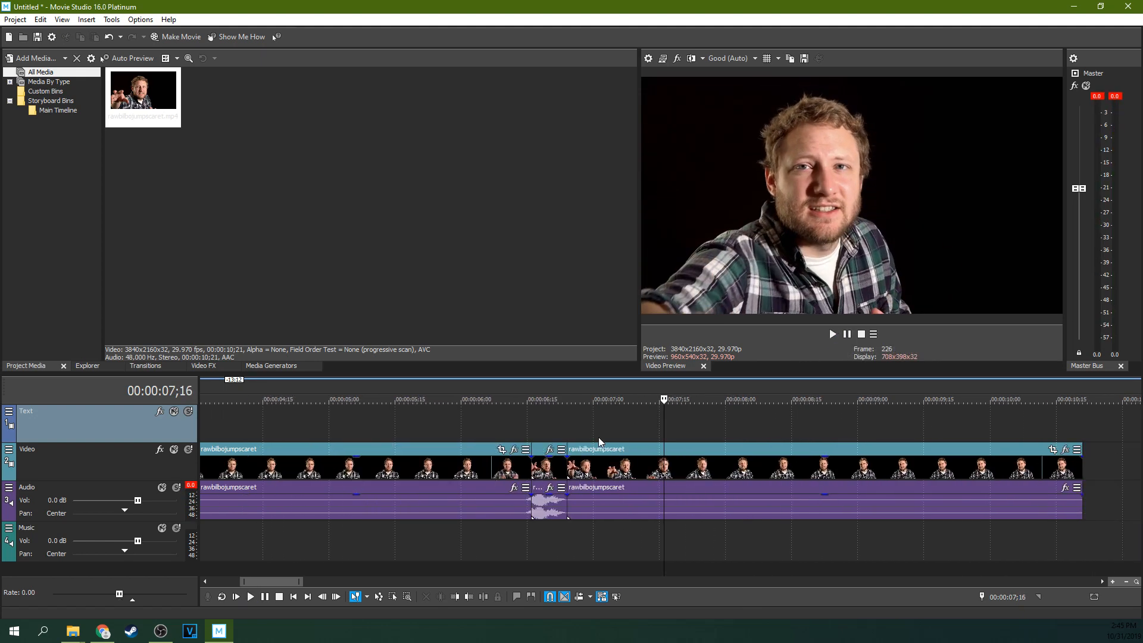
pyautogui.click(509, 423)
pyautogui.scroll(4, 509, 422)
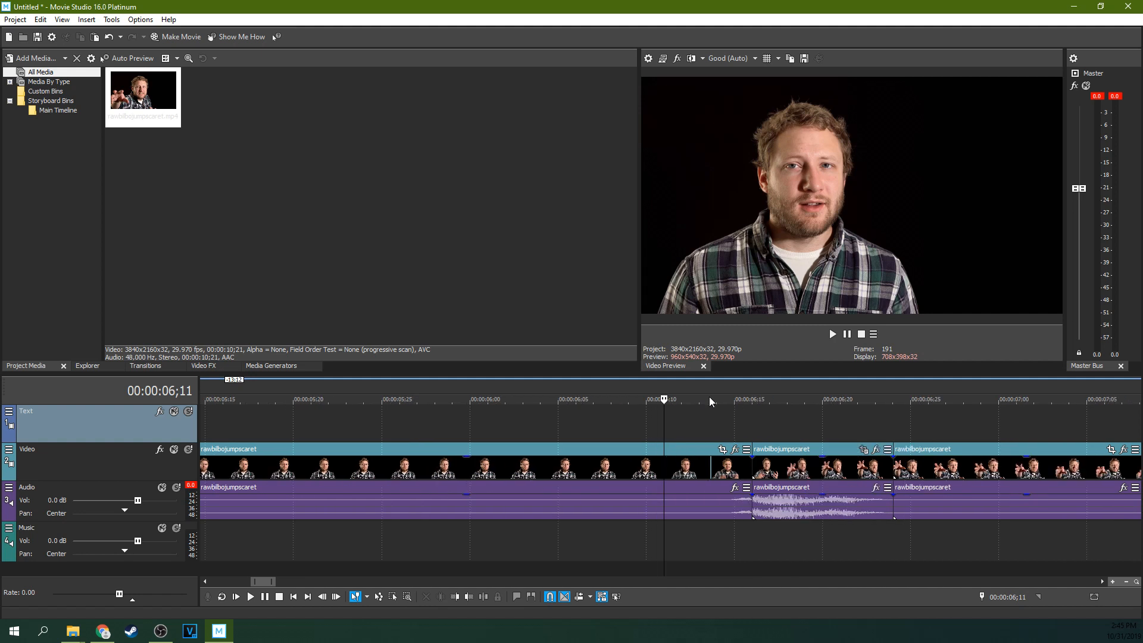
pyautogui.click(654, 471)
pyautogui.moveTo(664, 398); pyautogui.dragTo(746, 400)
pyautogui.scroll(4, 748, 400)
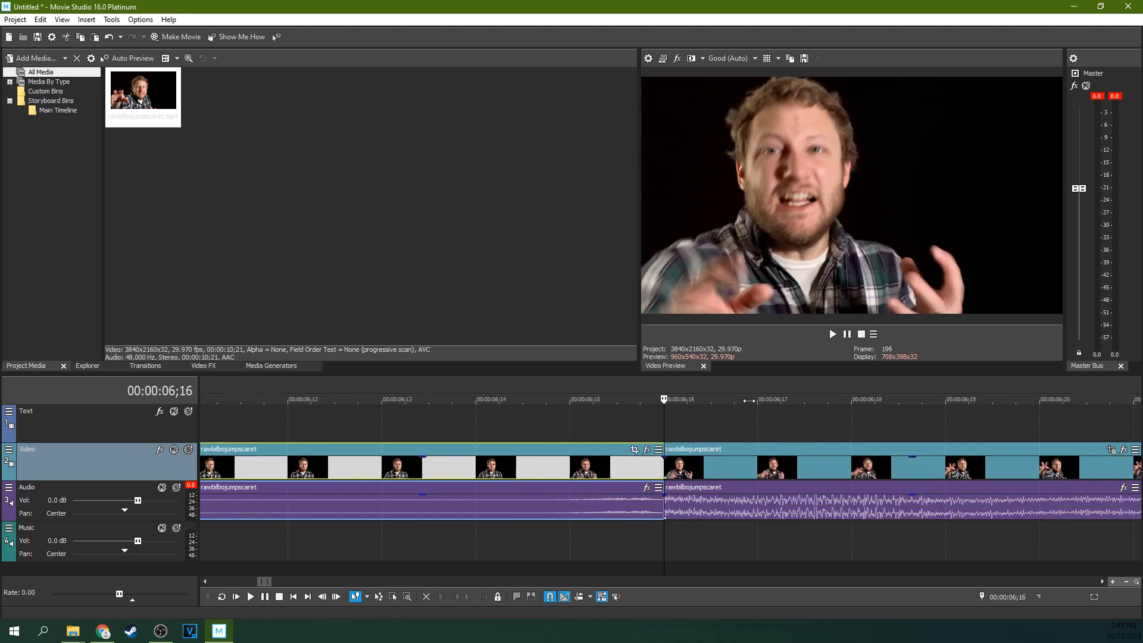
pyautogui.click(603, 399)
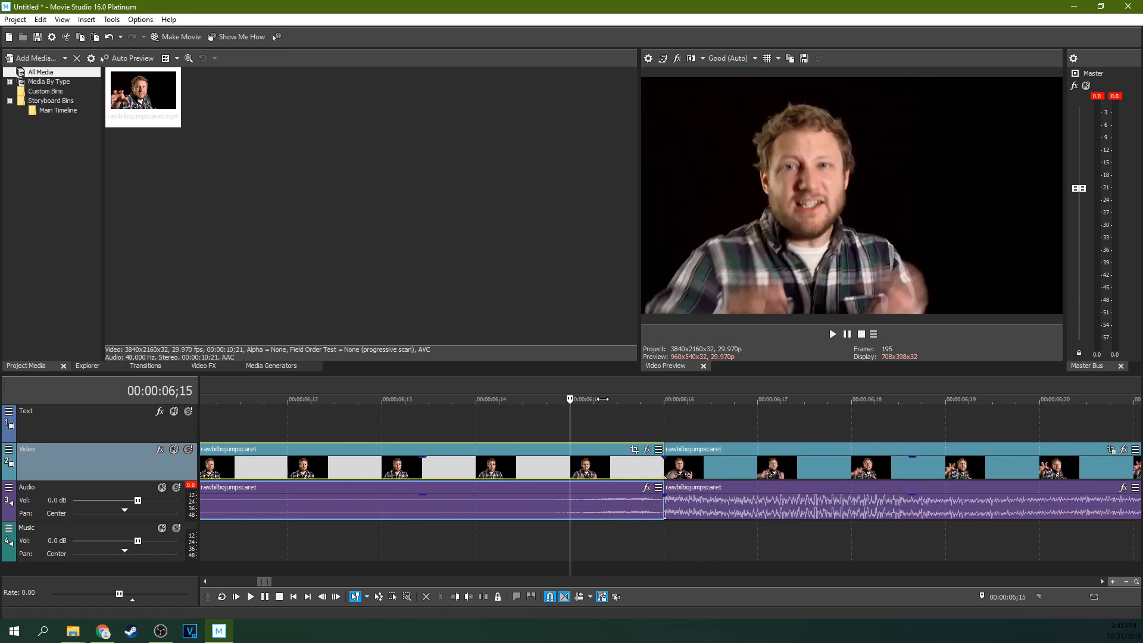
# Split the clip at 00:00:06;15 and remove the audio fades at the new cut.
pyautogui.press('s')
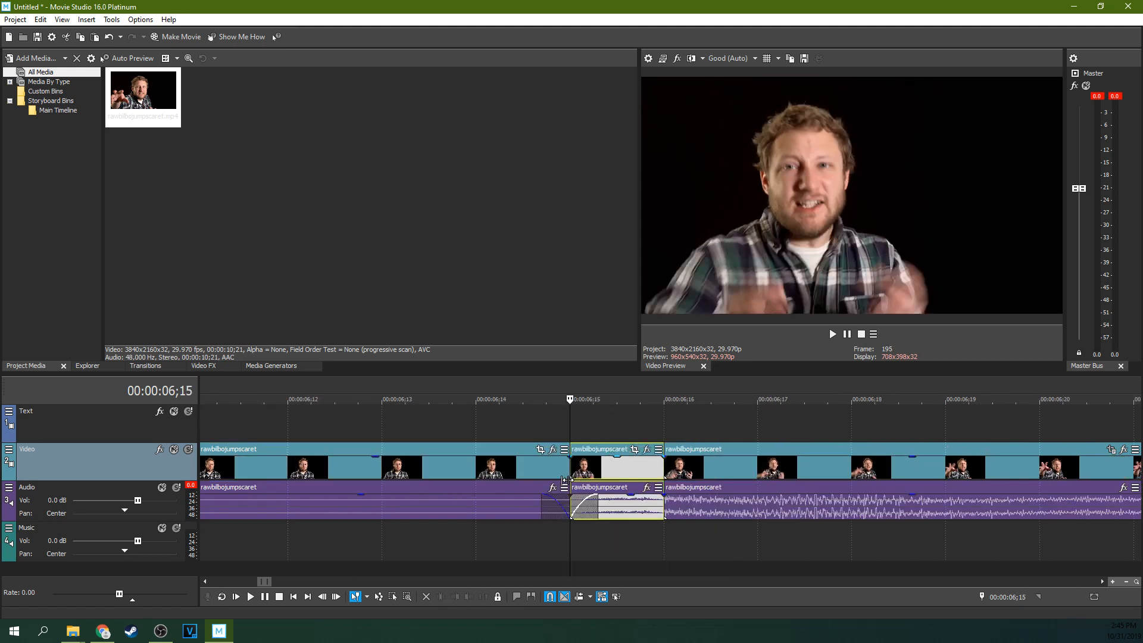
pyautogui.moveTo(542, 496)
pyautogui.mouseDown()
pyautogui.moveTo(570, 495)
pyautogui.moveTo(556, 495)
pyautogui.mouseUp()
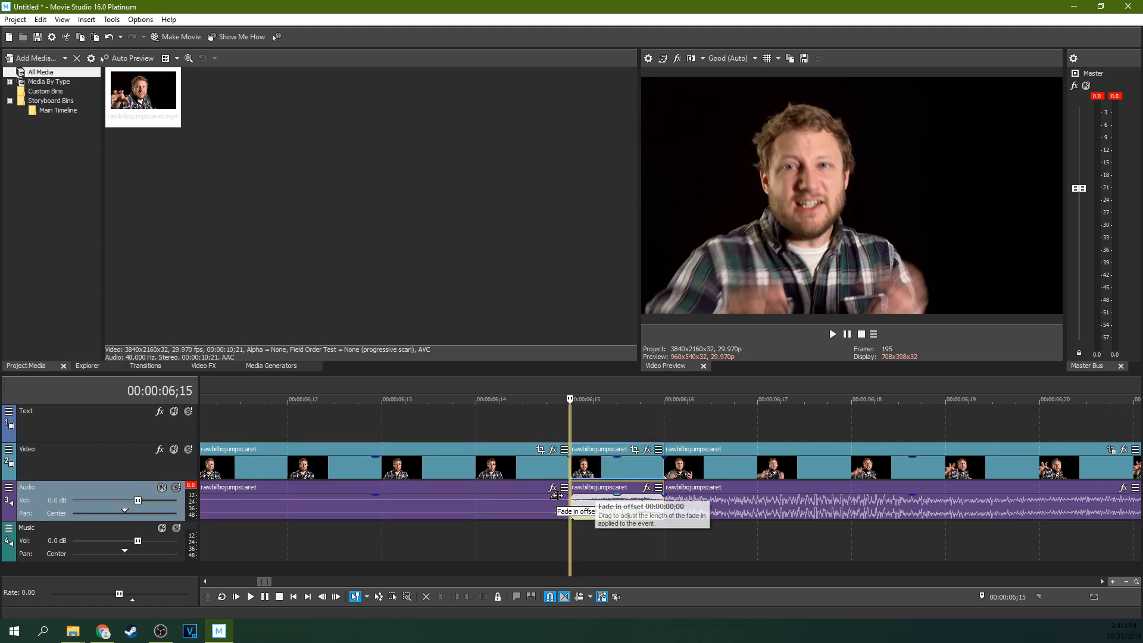
# Crop the one-frame segment at 00:00:06;15 to about 3,499 by 1,968 in Pan/Crop, keeping it centred, and close the crop settings.
pyautogui.click(634, 449)
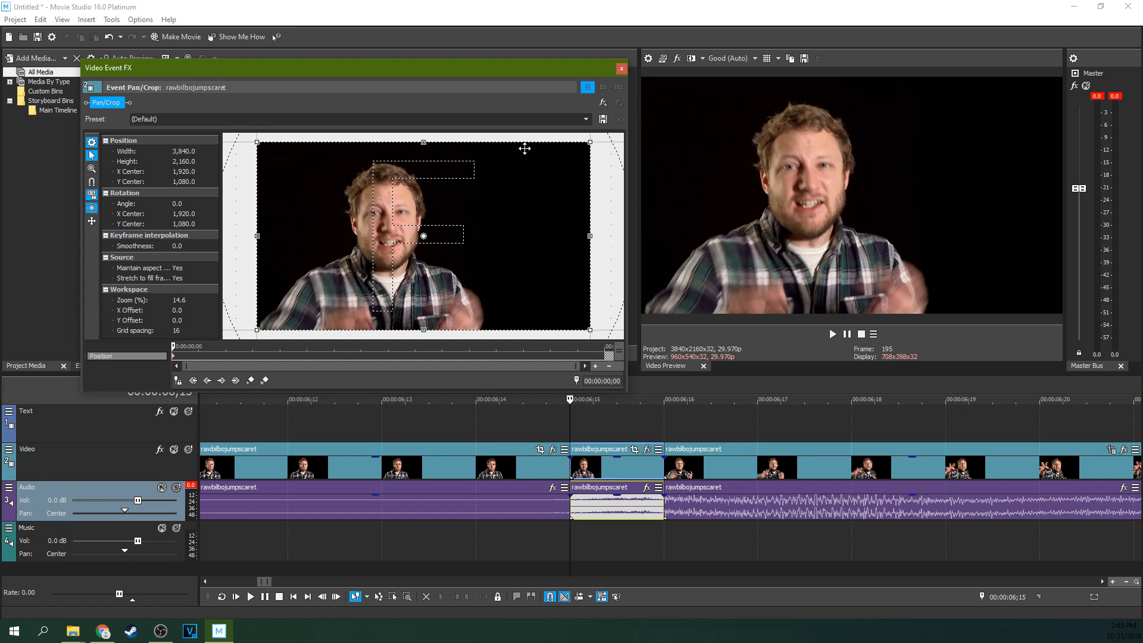
pyautogui.moveTo(588, 143); pyautogui.dragTo(574, 151)
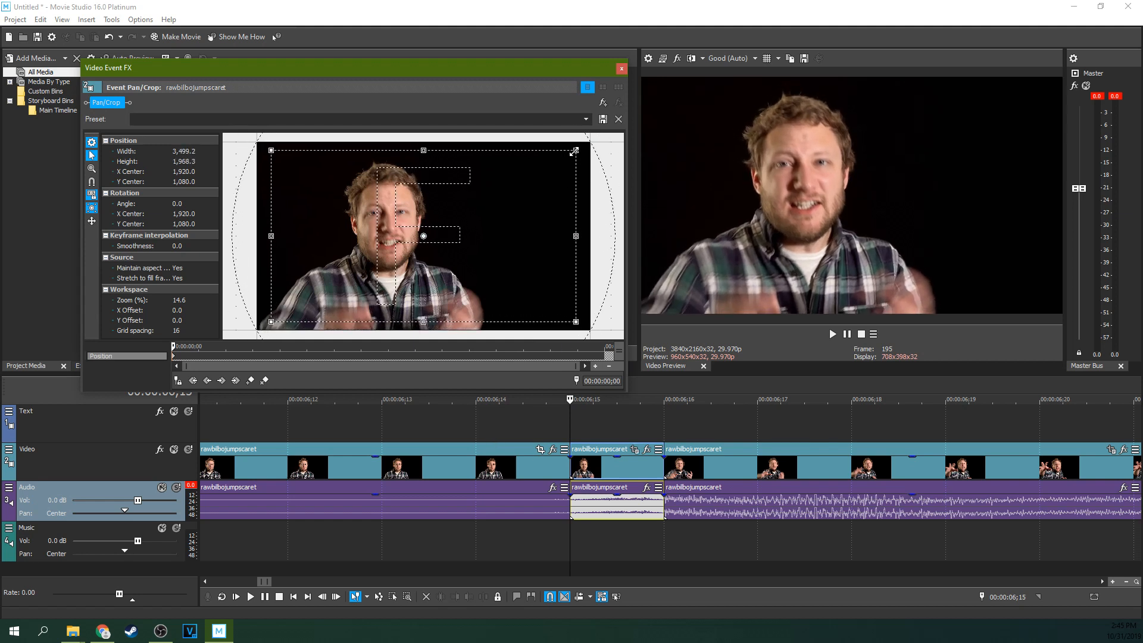
pyautogui.click(625, 68)
# Go back and forth frame by frame between 00:00:06;13 and 00:00:06;16 to check the stepped zoom across the cuts.
pyautogui.press('Left')
pyautogui.press('Right')
pyautogui.press('Right')
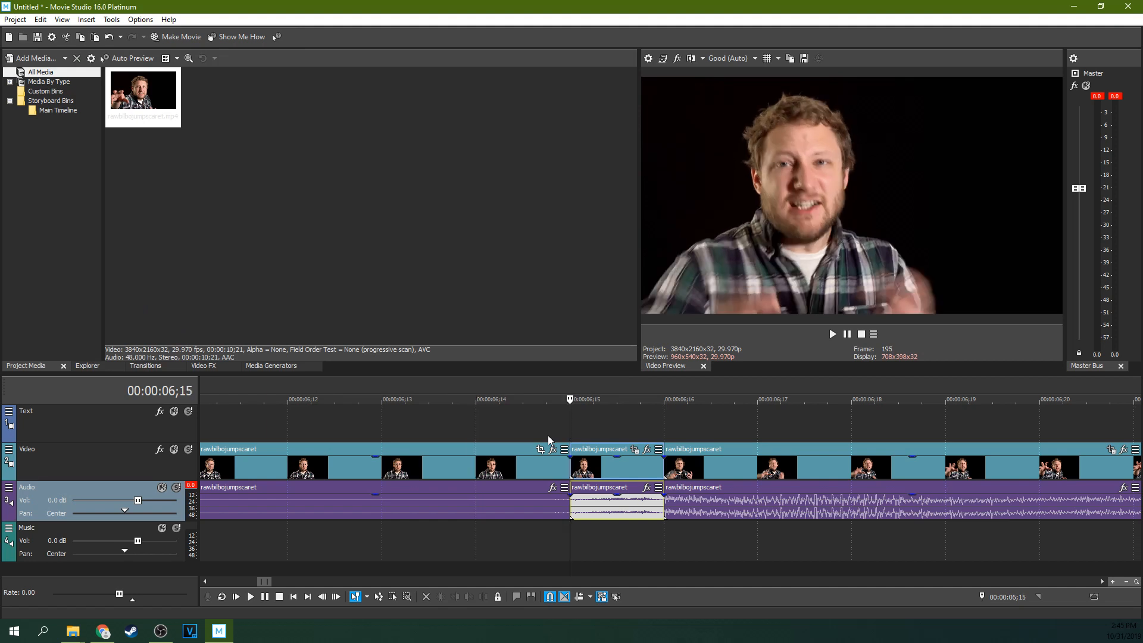
pyautogui.press('Left')
pyautogui.press('Left')
pyautogui.press('Right')
pyautogui.press('Right')
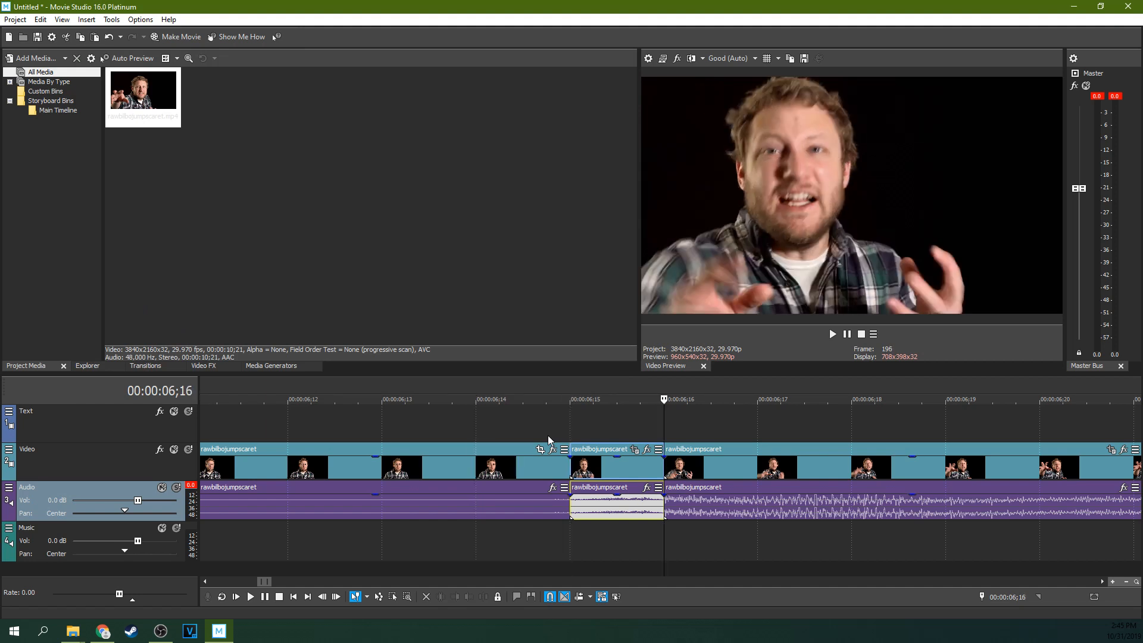
pyautogui.press('Left')
pyautogui.press('Left')
pyautogui.press('Right')
pyautogui.press('Right')
pyautogui.press('Left')
pyautogui.press('Left')
pyautogui.press('Left')
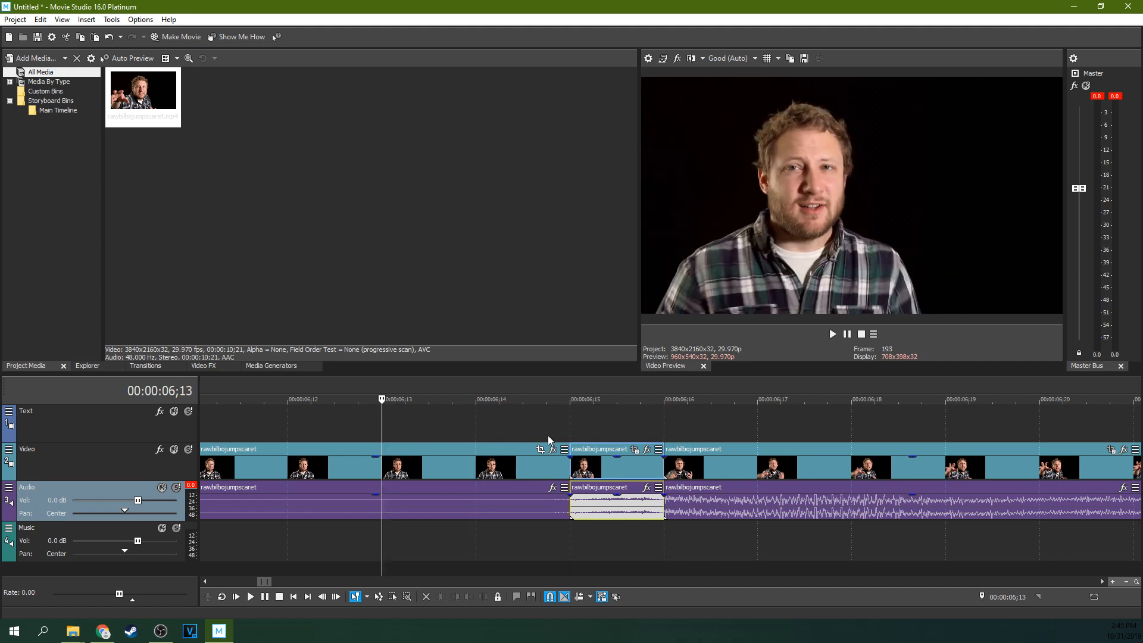
pyautogui.press('Right')
pyautogui.press('Right')
pyautogui.press('Left')
pyautogui.press('Left')
pyautogui.press('Right')
pyautogui.press('Right')
pyautogui.press('Right')
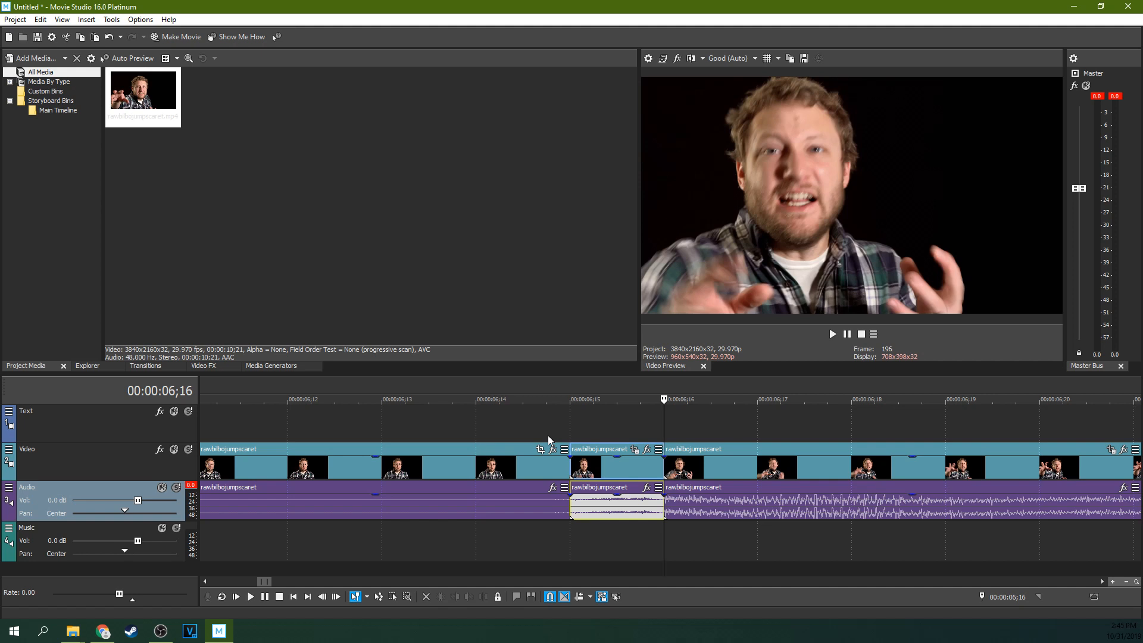
# Compare the frames around the cut at 00:00:06;24 to check how the framing changes at the end of the zoomed segment.
pyautogui.scroll(-2, 633, 425)
pyautogui.scroll(-1, 726, 416)
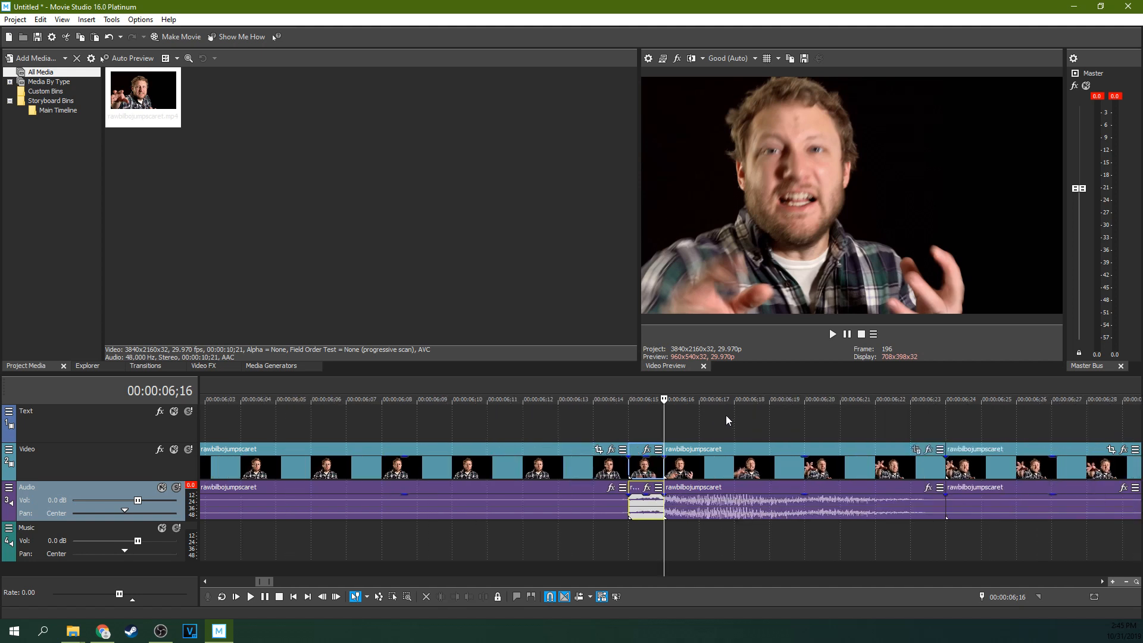
pyautogui.scroll(-1, 725, 416)
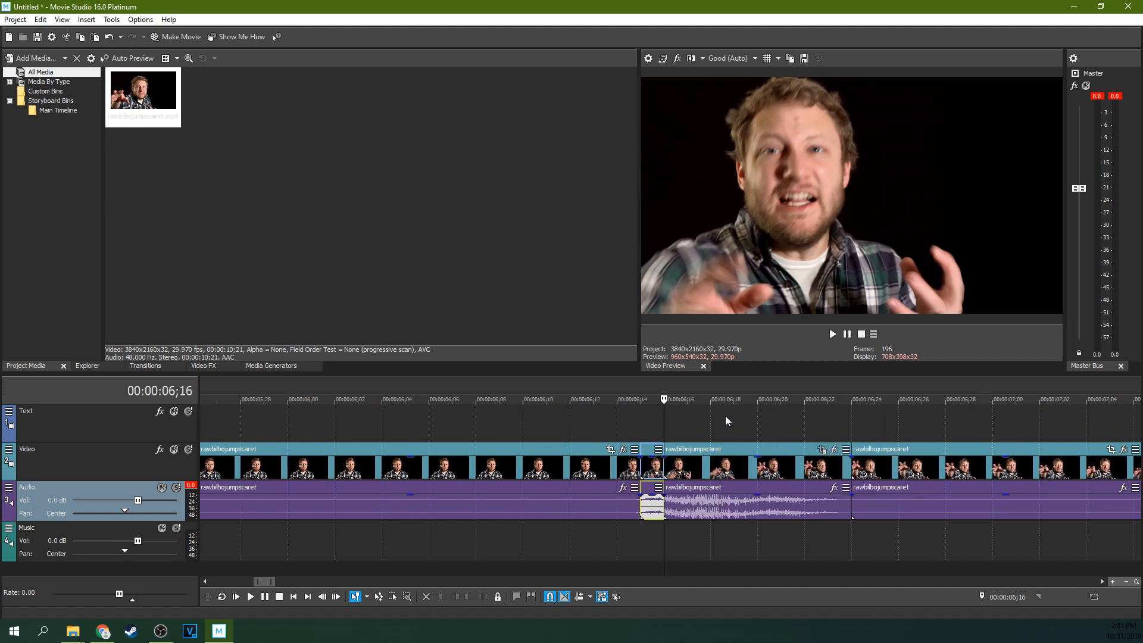
pyautogui.press('Right')
pyautogui.press('Right')
pyautogui.press('Right')
pyautogui.press('Right')
pyautogui.press('Right')
pyautogui.press('Right')
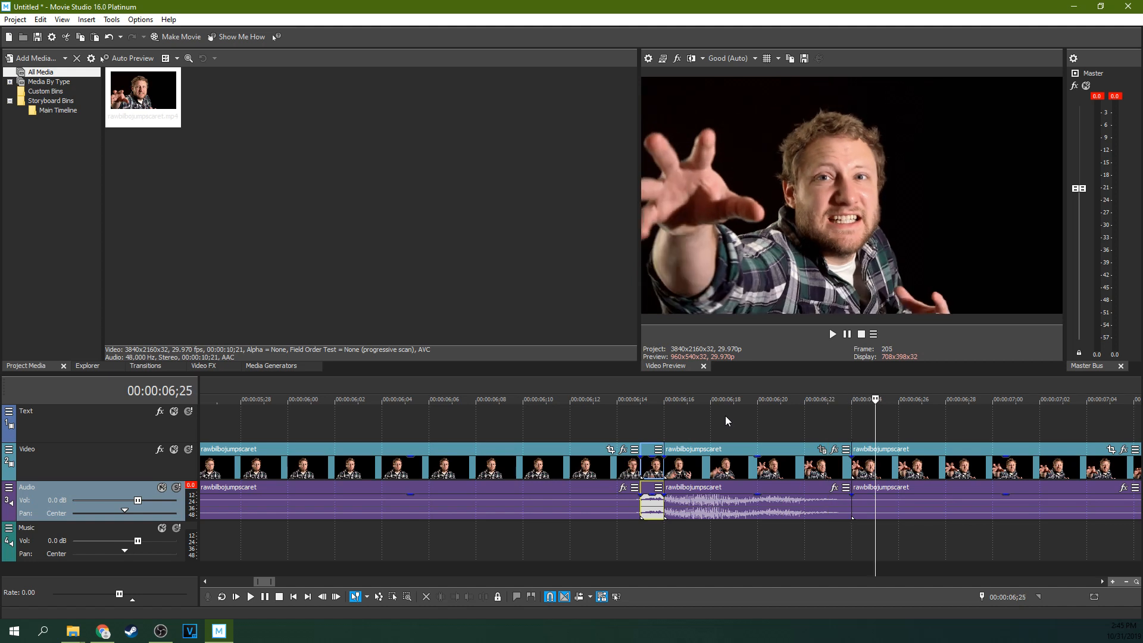
pyautogui.scroll(1, 873, 396)
pyautogui.press('Left')
pyautogui.press('Left')
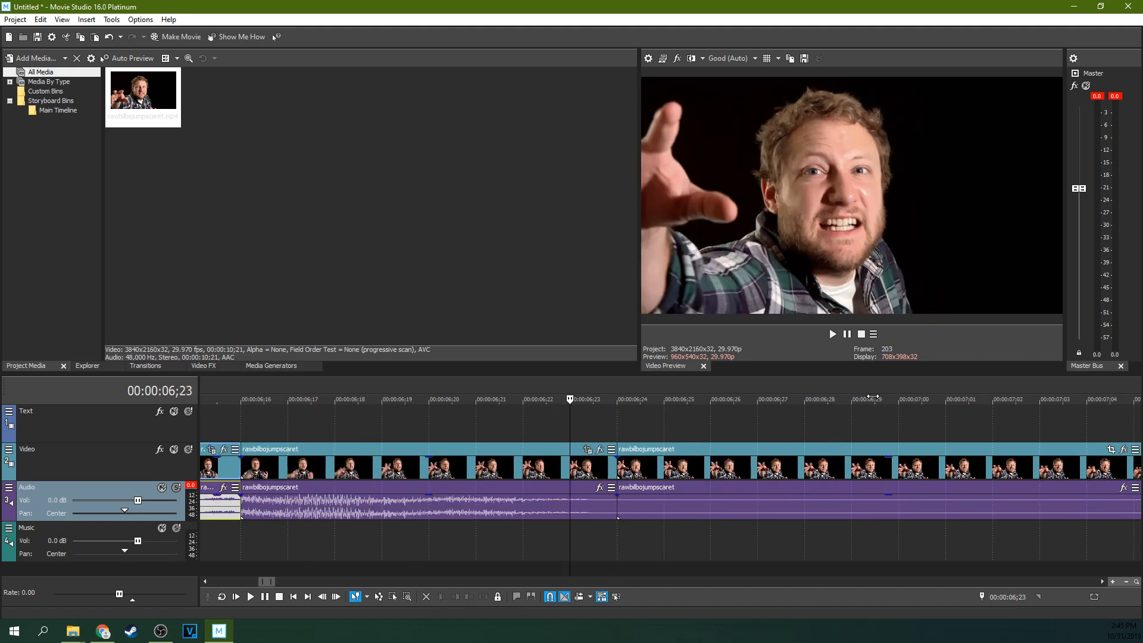
# Copy the zoomed segment between 00:00:06;16 and 00:00:06;24 and paste its event attributes onto the final segment.
pyautogui.click(533, 463)
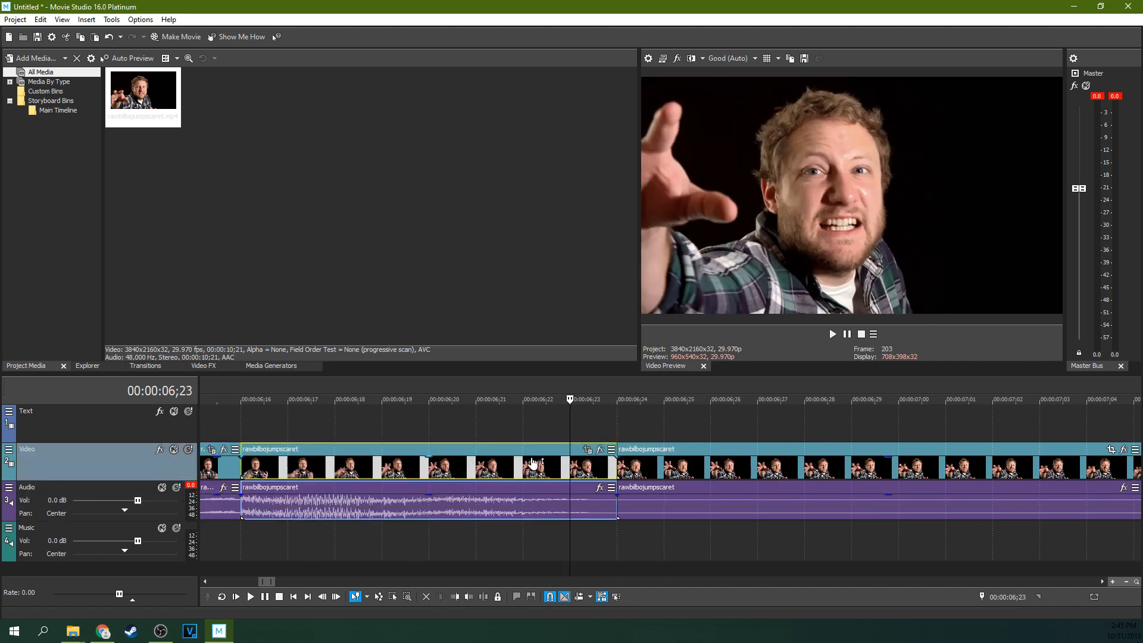
pyautogui.rightClick(514, 475)
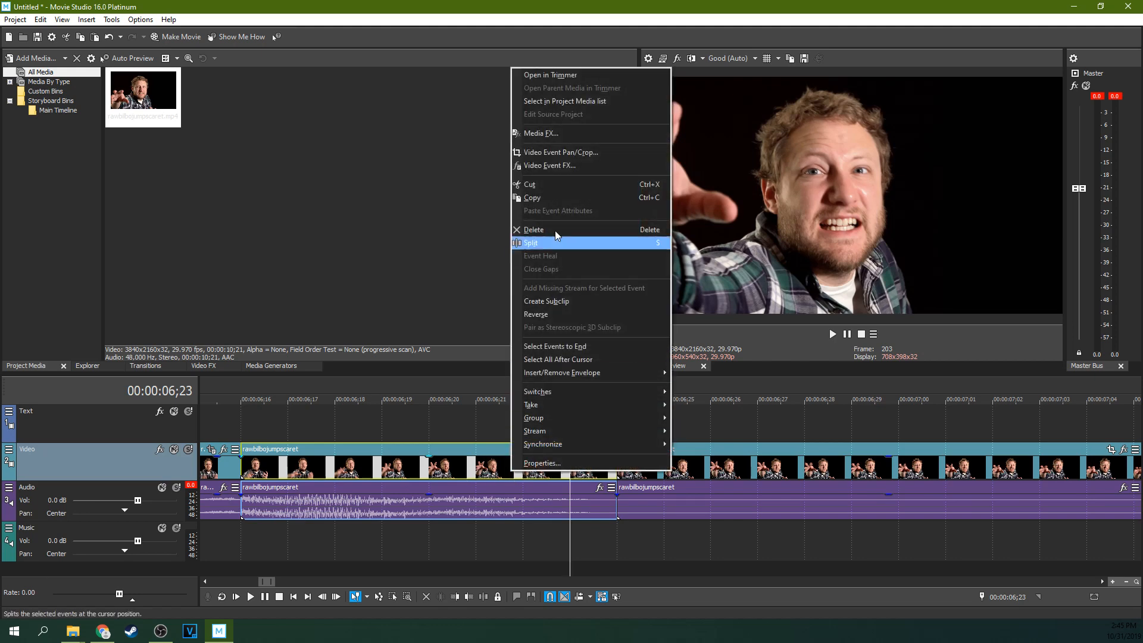
pyautogui.click(551, 198)
pyautogui.scroll(-1, 706, 466)
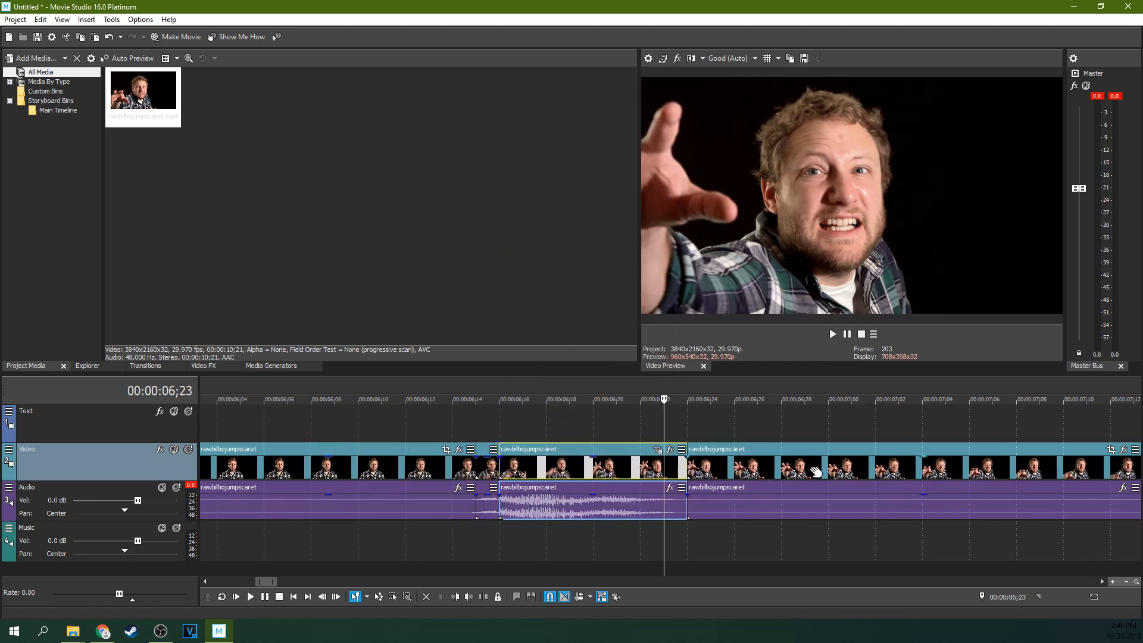
pyautogui.click(811, 467)
pyautogui.scroll(-1, 812, 467)
pyautogui.rightClick(813, 466)
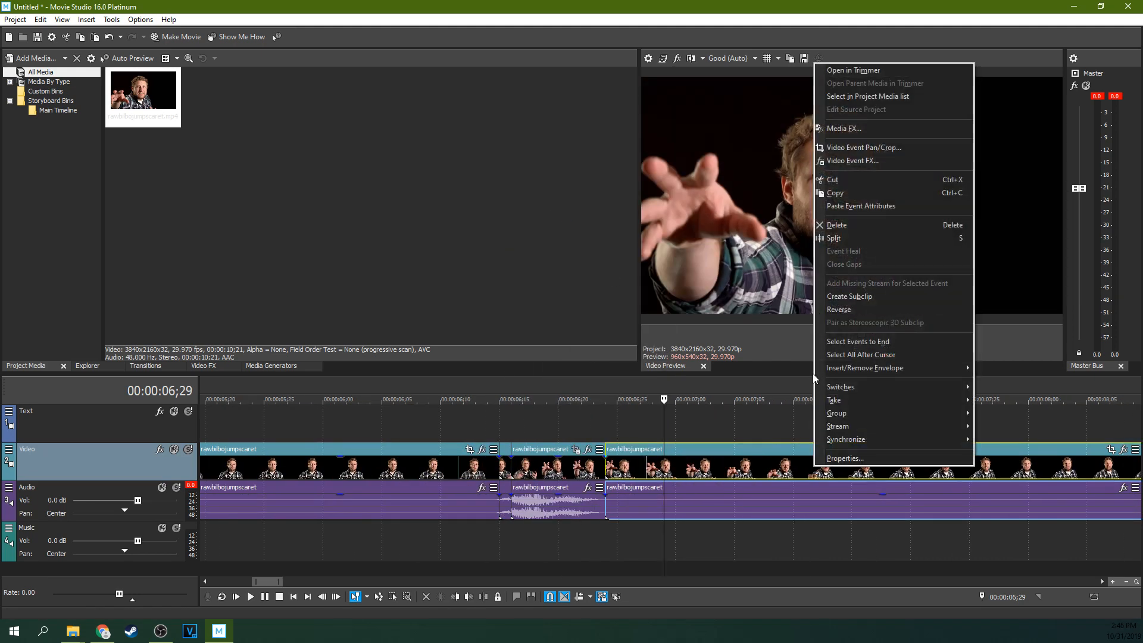
pyautogui.click(853, 207)
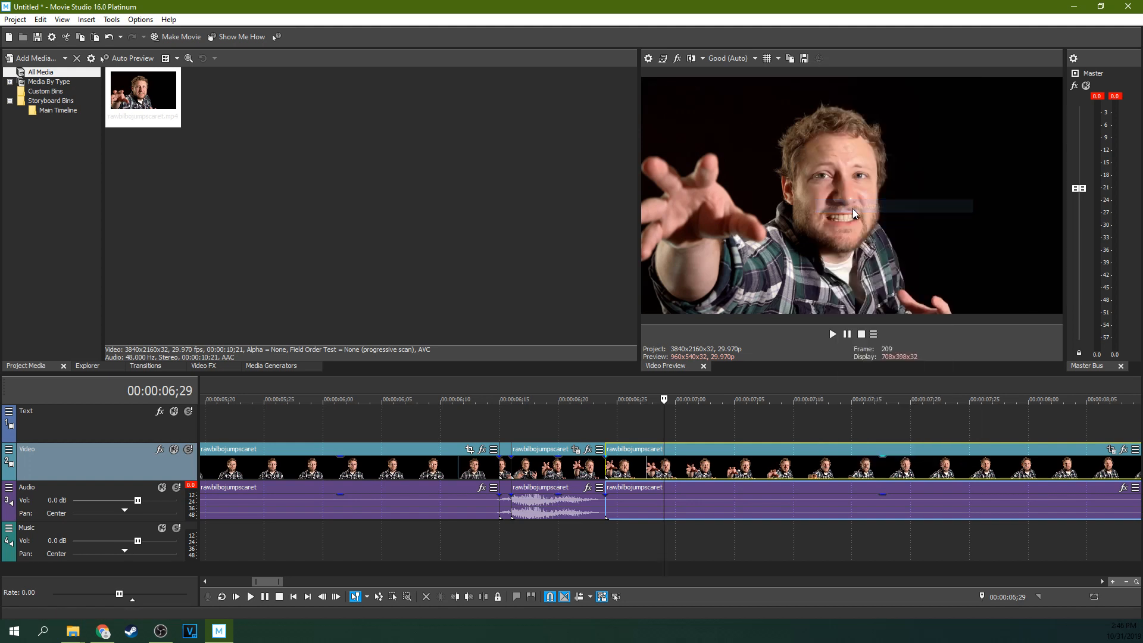
# Examine the framing of the scare segment and of the final segment around the cut at 00:00:06;24.
pyautogui.scroll(-2, 794, 456)
pyautogui.scroll(-2, 796, 454)
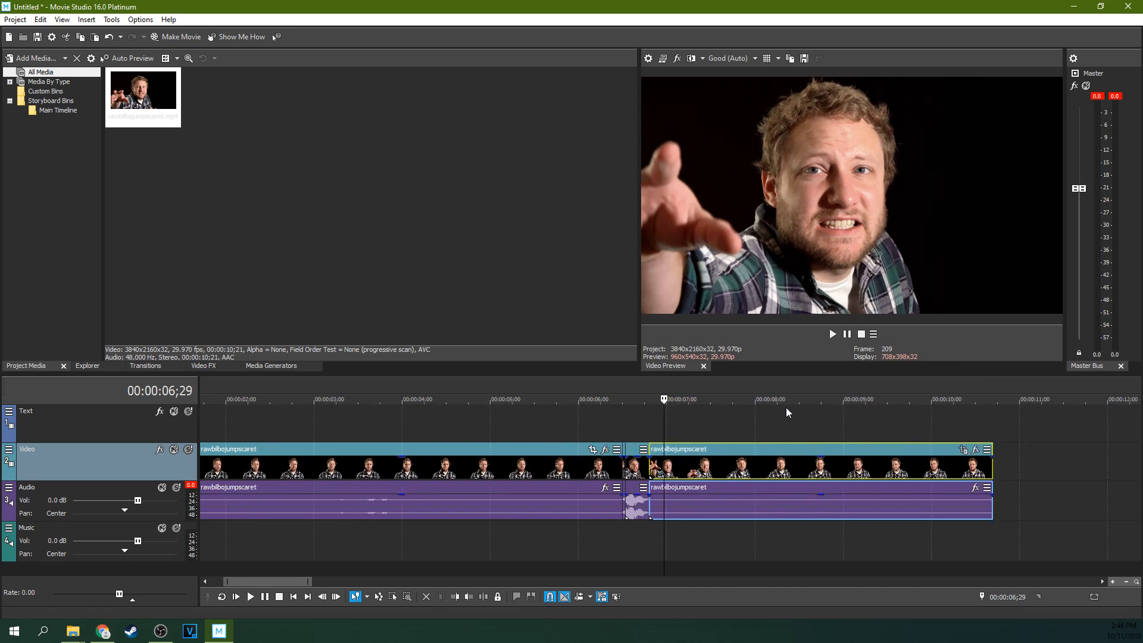
pyautogui.scroll(2, 830, 433)
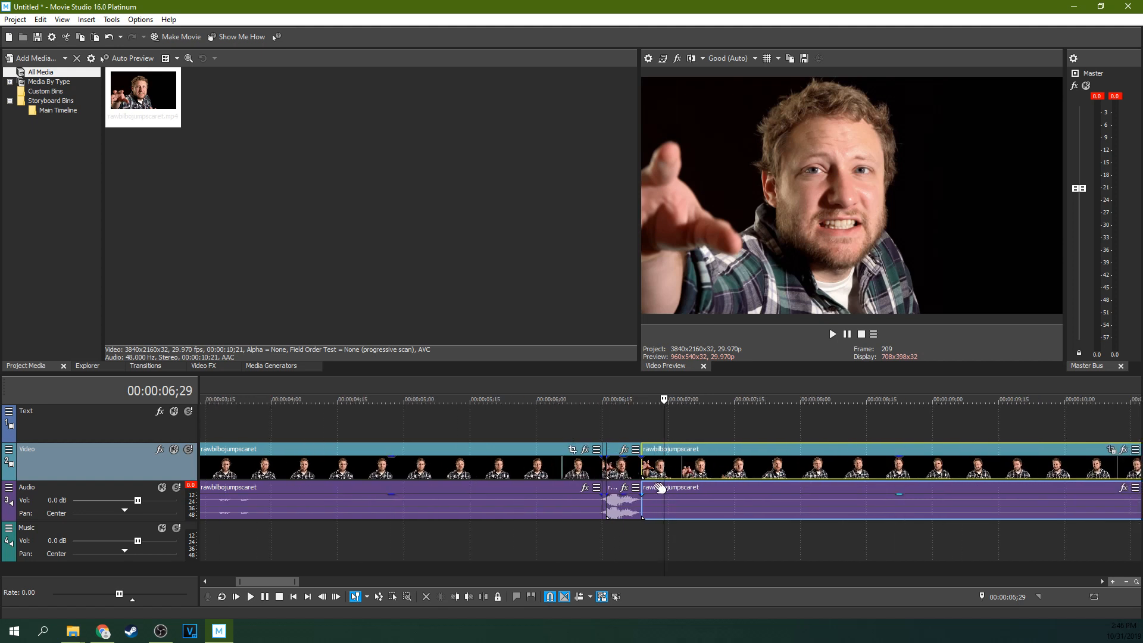
pyautogui.click(615, 470)
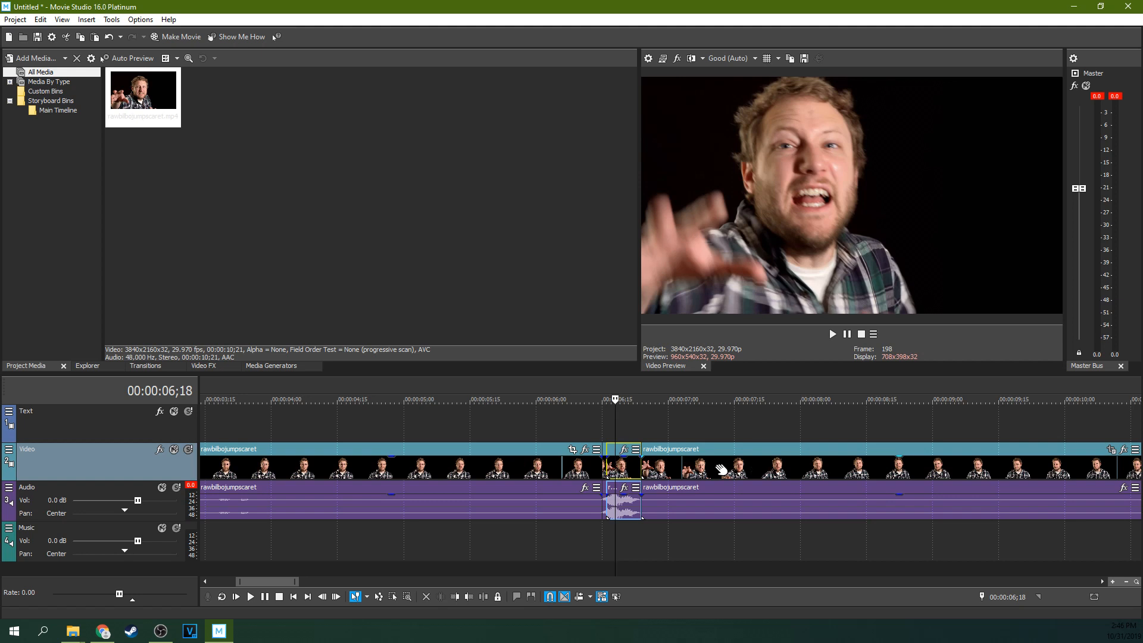
pyautogui.scroll(-4, 744, 469)
pyautogui.click(588, 471)
pyautogui.scroll(3, 568, 469)
pyautogui.click(484, 470)
pyautogui.scroll(5, 517, 473)
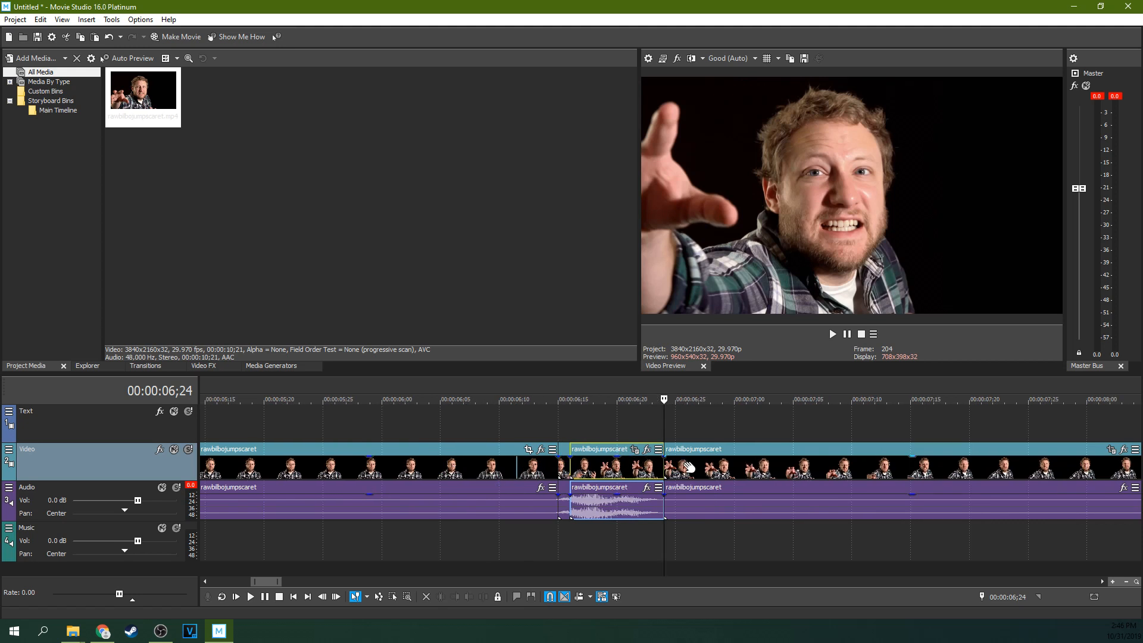
pyautogui.scroll(-6, 851, 469)
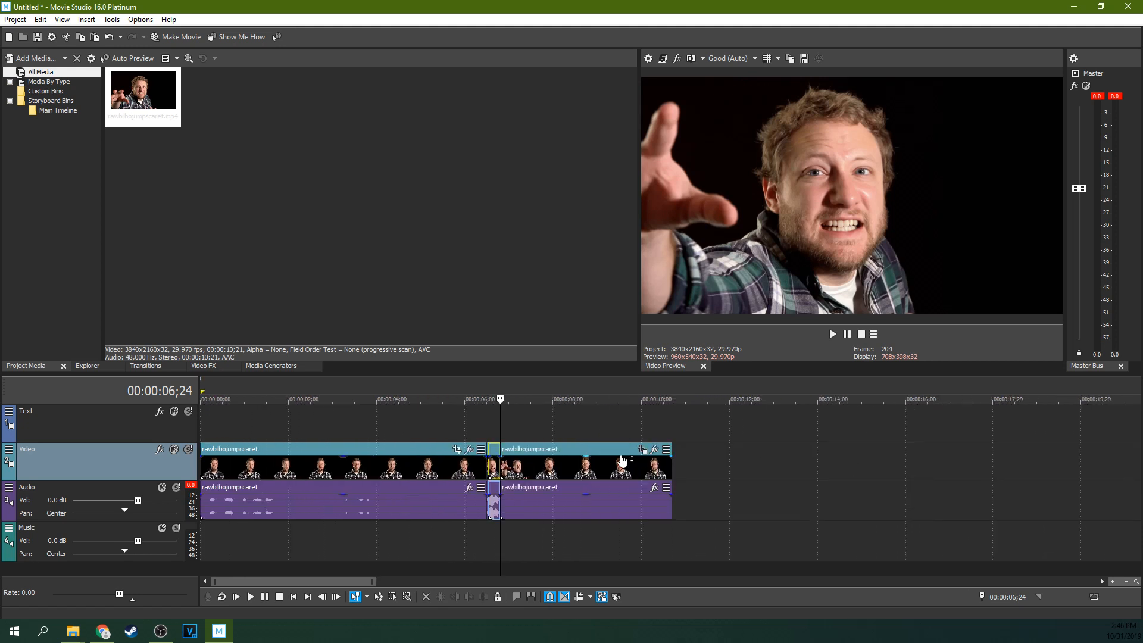
# Open Pan/Crop for the final segment, sync its cursor with the timeline, and move the cursor to 00:00:00;24.
pyautogui.click(642, 451)
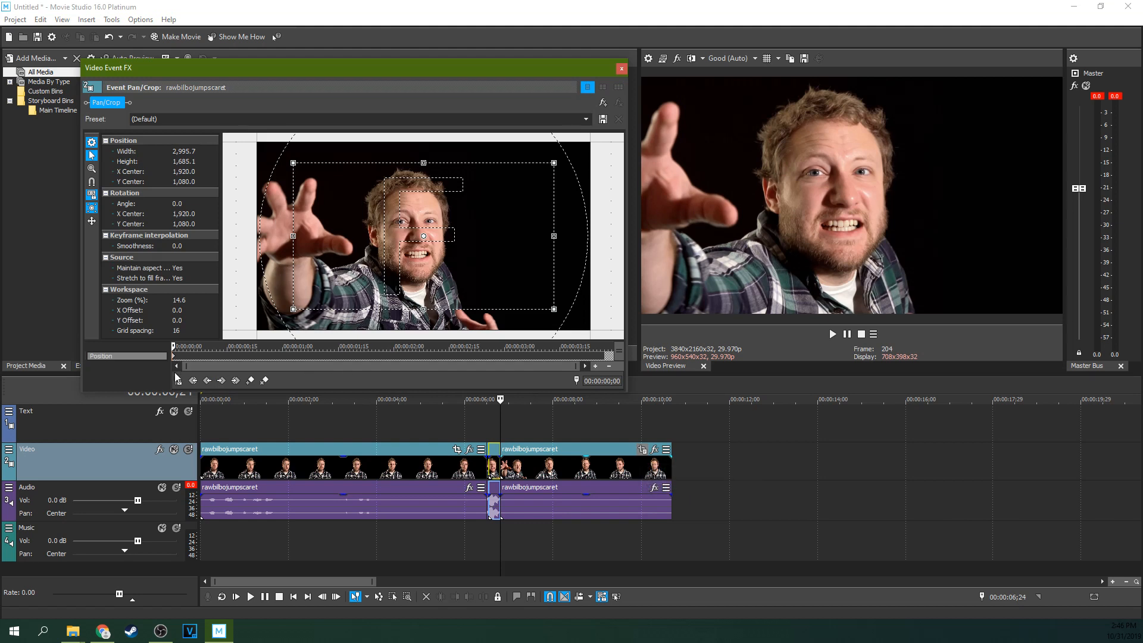
pyautogui.click(178, 381)
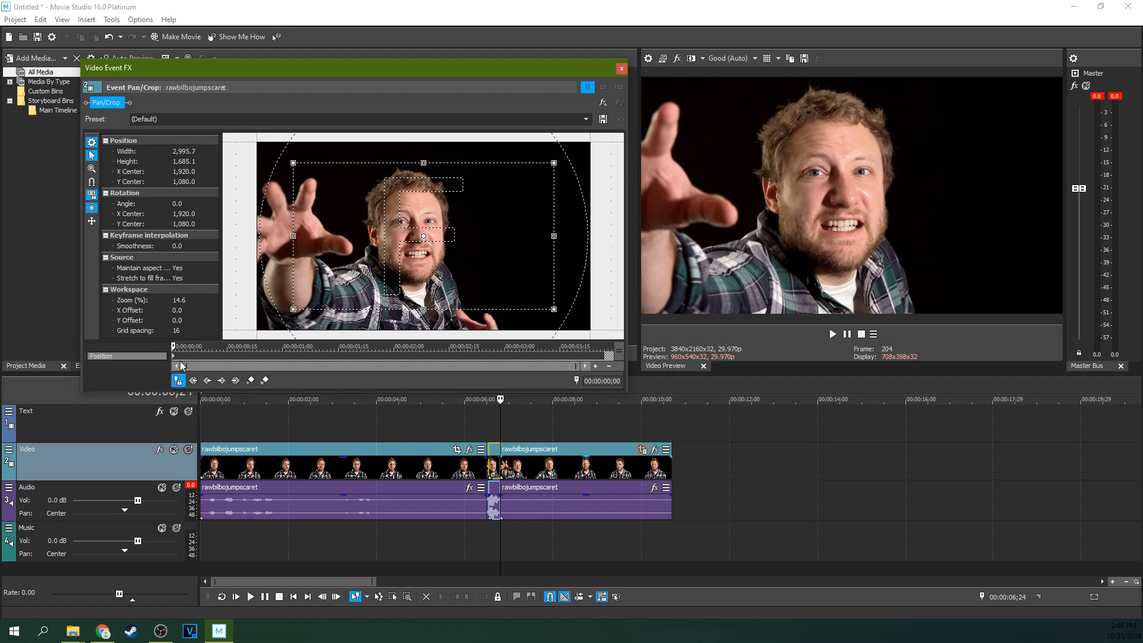
pyautogui.moveTo(168, 350); pyautogui.dragTo(261, 346)
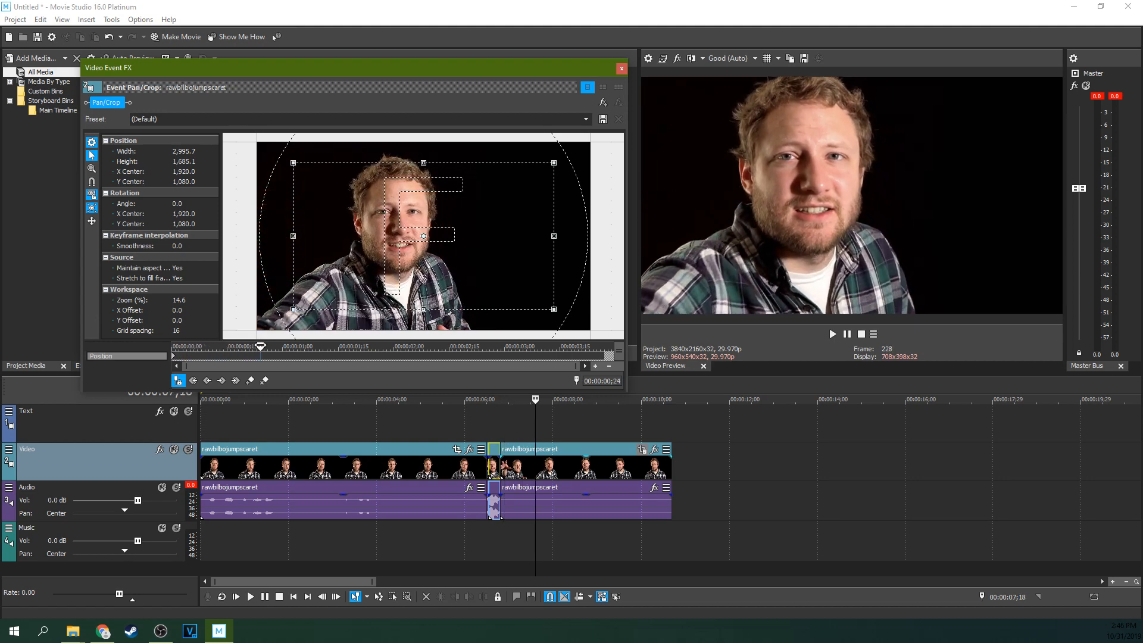
# Create a Pan/Crop keyframe at 00:00:00;24 that zooms back out to the full frame with the Default preset.
pyautogui.moveTo(293, 308); pyautogui.dragTo(260, 327)
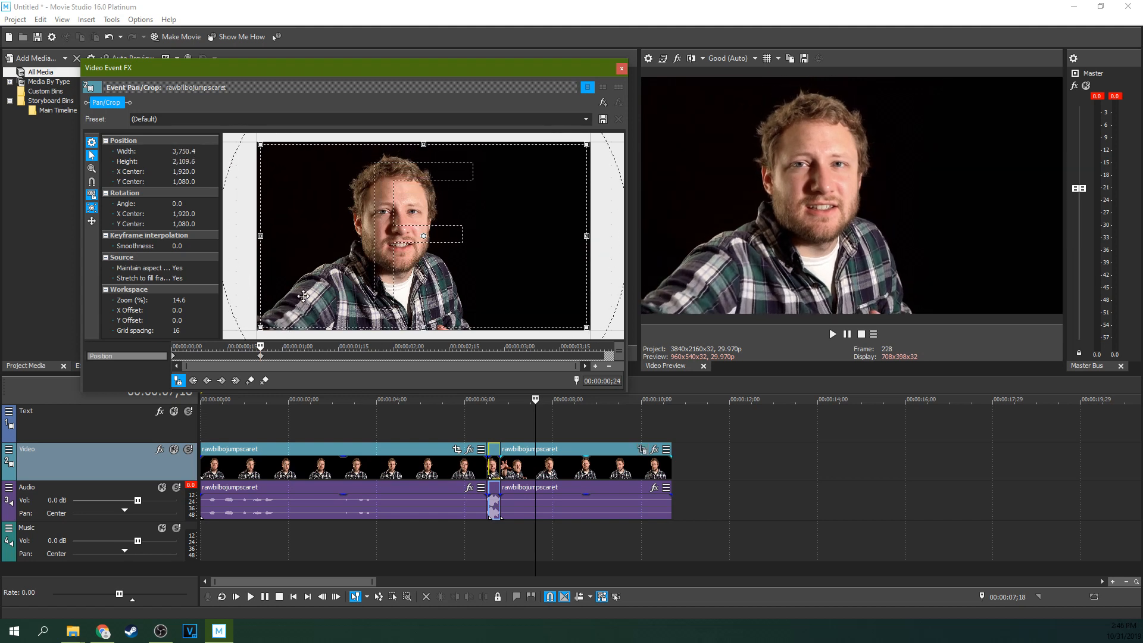
pyautogui.click(586, 119)
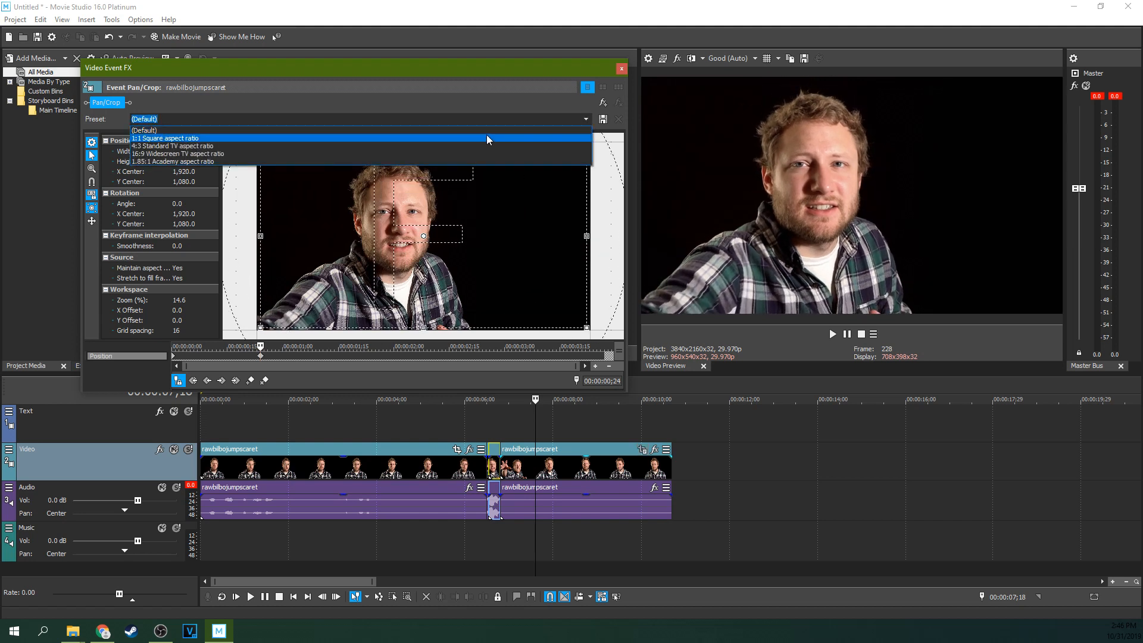
pyautogui.click(488, 131)
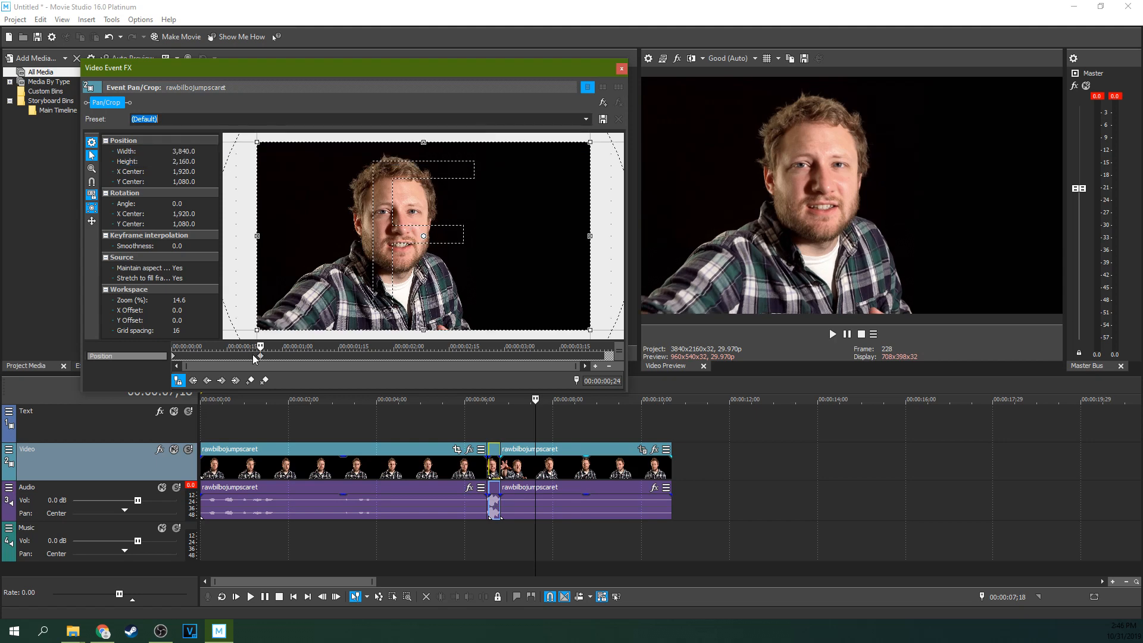
pyautogui.moveTo(260, 345)
pyautogui.mouseDown()
pyautogui.moveTo(170, 346)
pyautogui.moveTo(261, 338)
pyautogui.mouseUp()
pyautogui.click(622, 69)
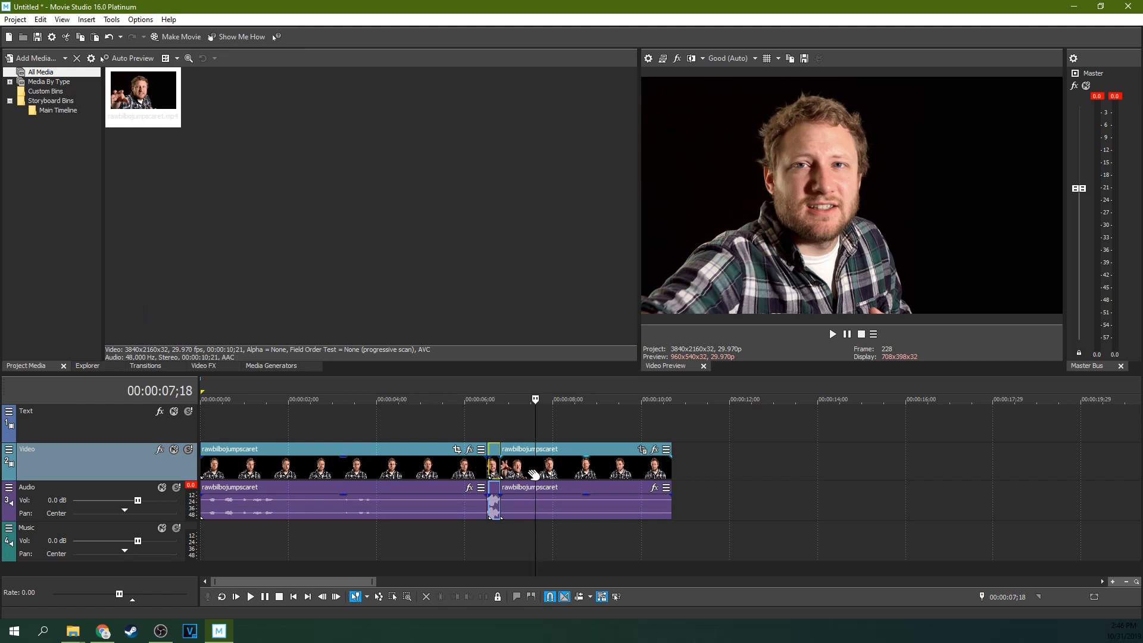
# Reopen the final segment's Pan/Crop and set the keyframe at 00:00:00;24 to Smooth interpolation.
pyautogui.click(646, 457)
pyautogui.click(641, 450)
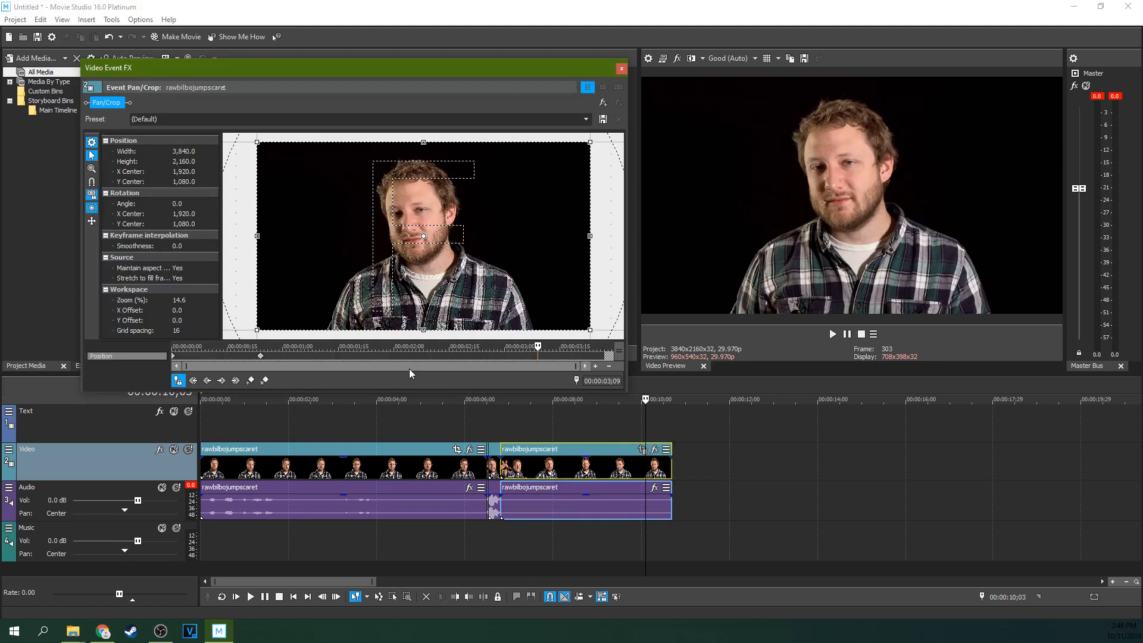
pyautogui.click(260, 355)
pyautogui.rightClick(260, 356)
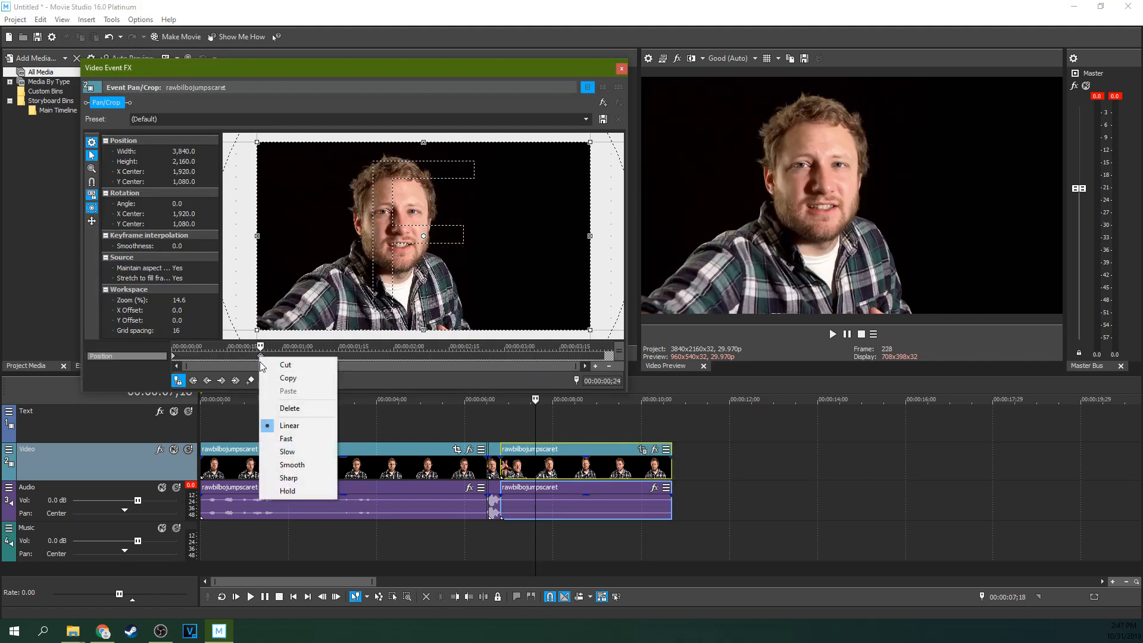
pyautogui.click(284, 464)
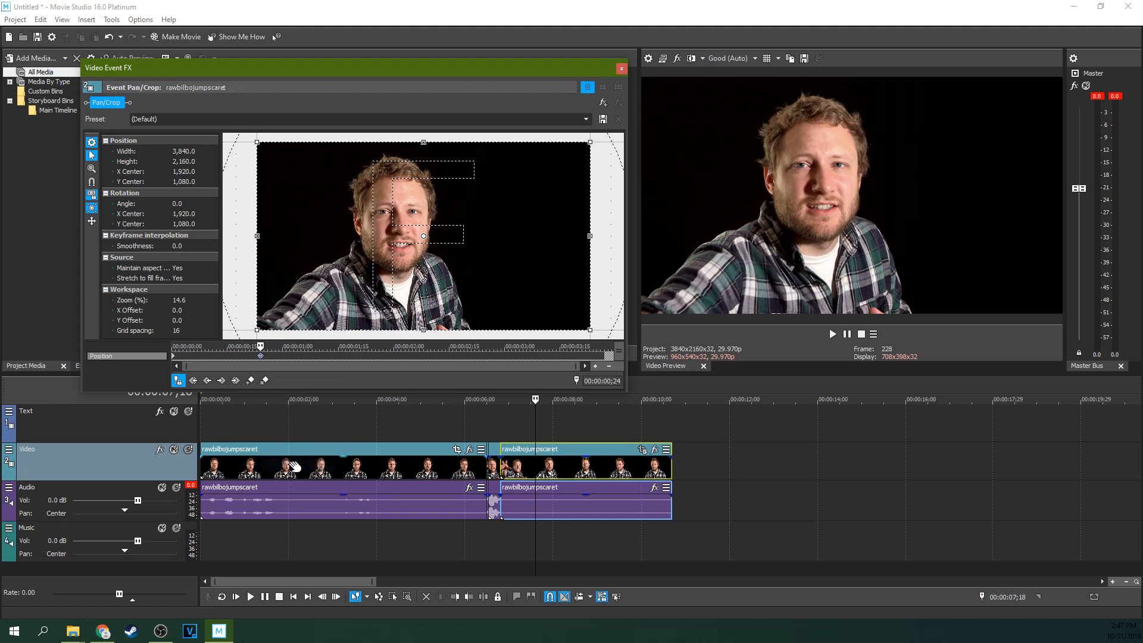
pyautogui.click(621, 69)
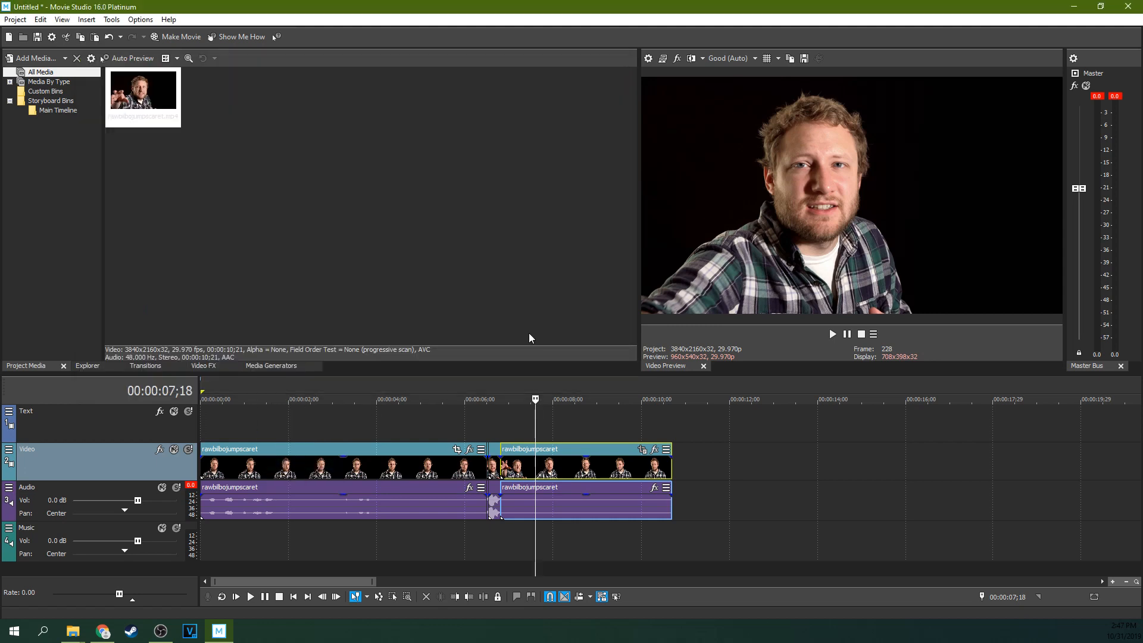
# Play the clip from about 00:00:06;10 to preview the jump scare and the gradual zoom out.
pyautogui.click(478, 422)
pyautogui.press('space')
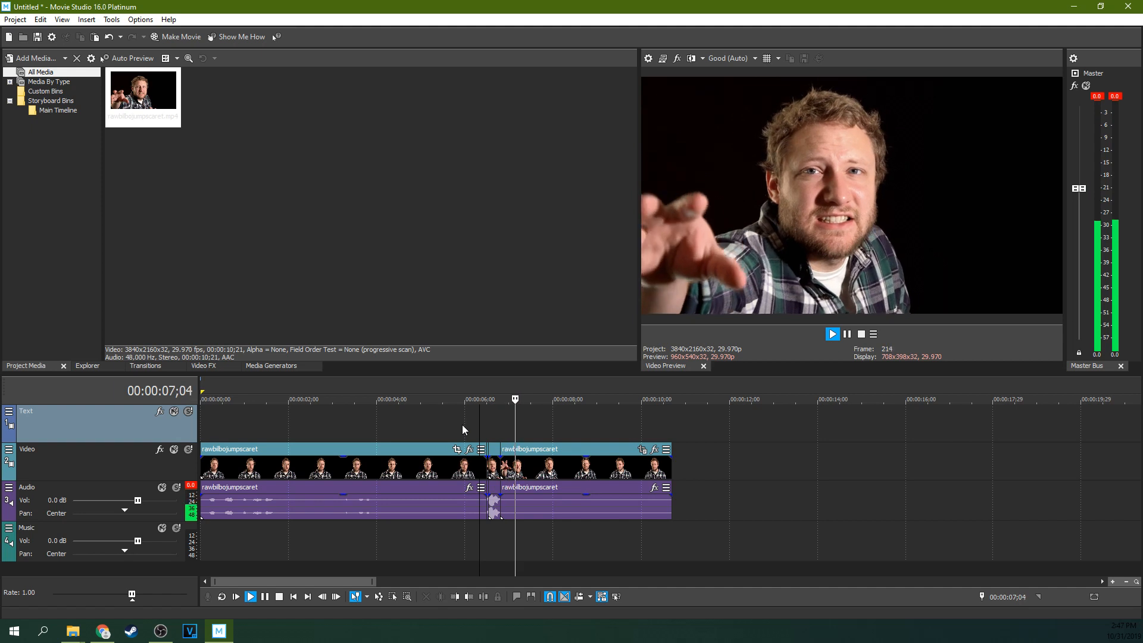
pyautogui.press('space')
pyautogui.scroll(4, 458, 430)
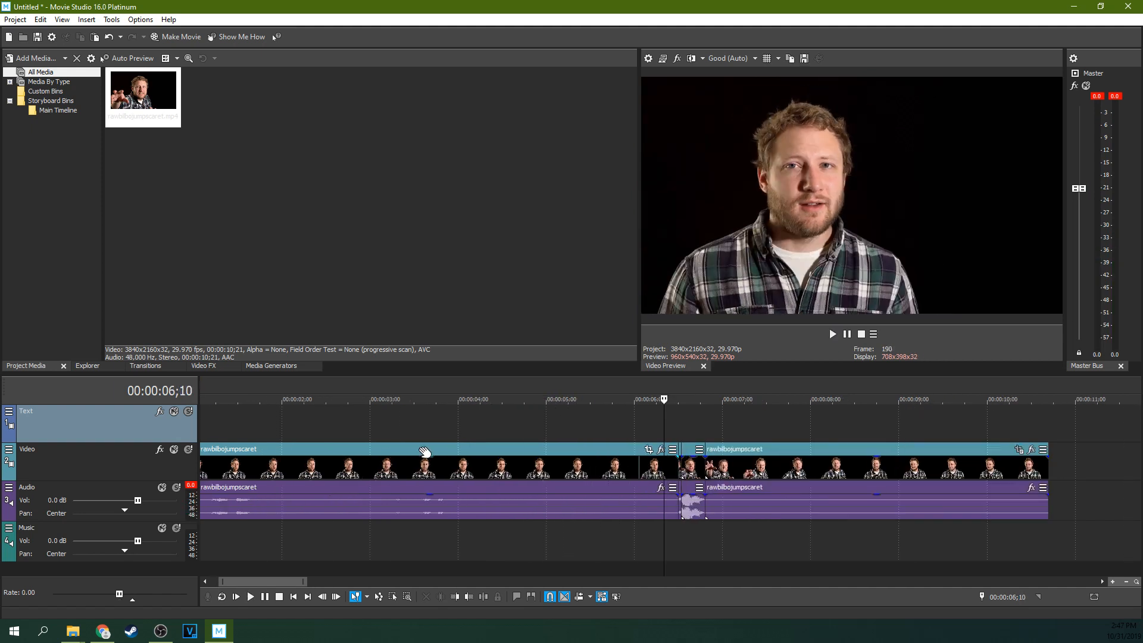
# Replay the clip from just before 00:00:06;00 through the jump scare and pause playback after the zoom out.
pyautogui.click(619, 425)
pyautogui.press('space')
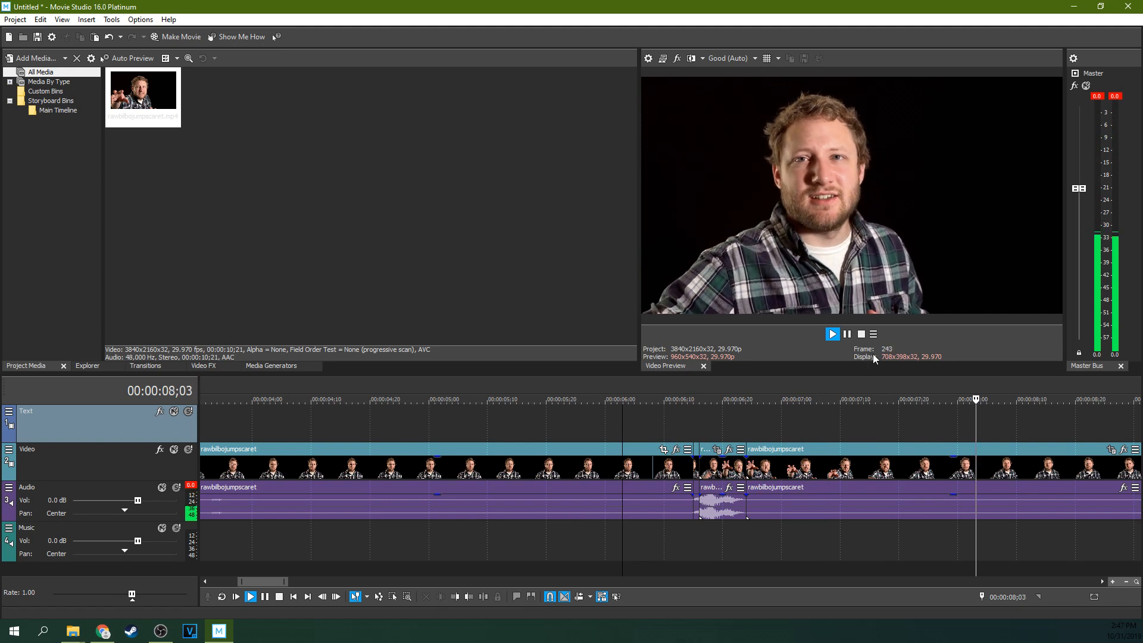
pyautogui.click(848, 334)
pyautogui.scroll(-5, 780, 387)
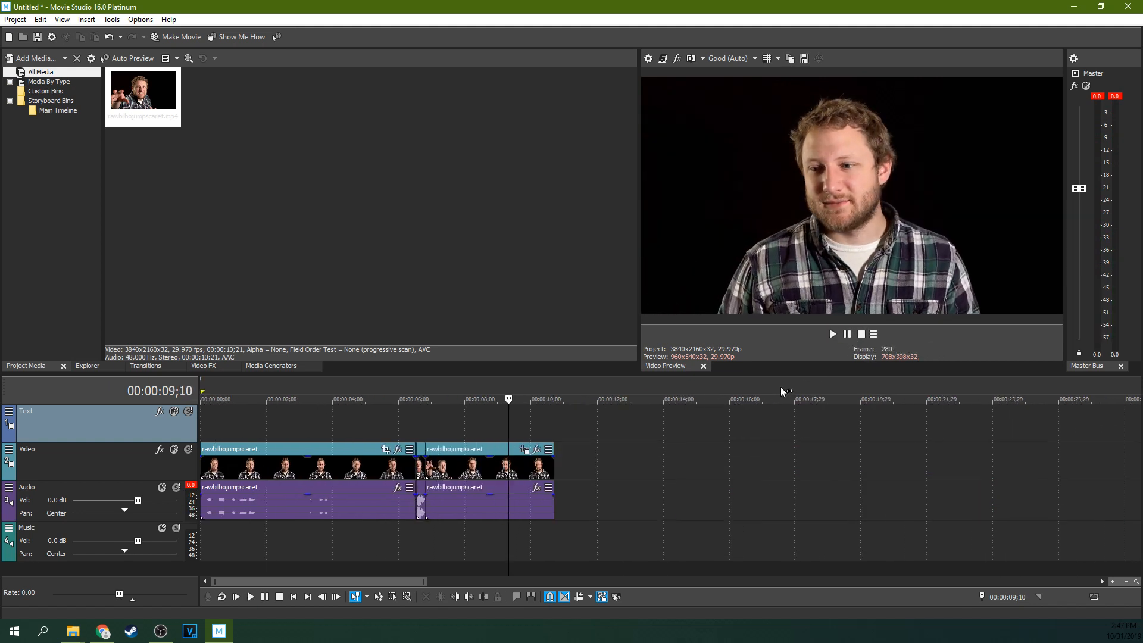
# Move the timeline cursor to the start of the longer scream segment at 00:00:06;16.
pyautogui.click(413, 416)
pyautogui.scroll(5, 413, 416)
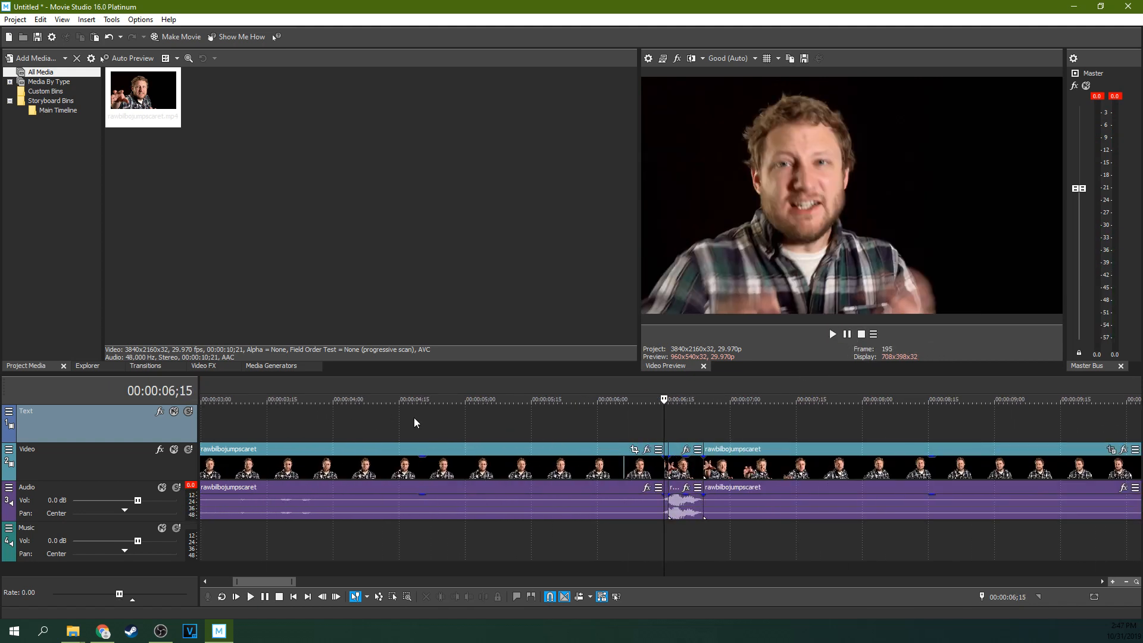
pyautogui.scroll(3, 764, 401)
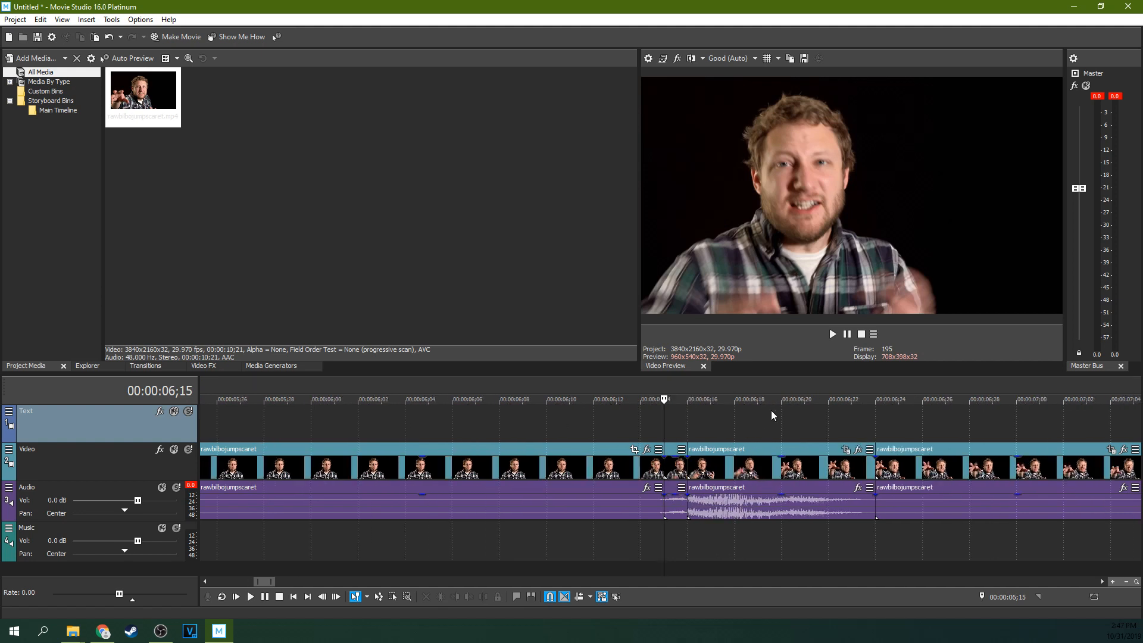
pyautogui.click(770, 409)
pyautogui.click(708, 423)
pyautogui.click(686, 414)
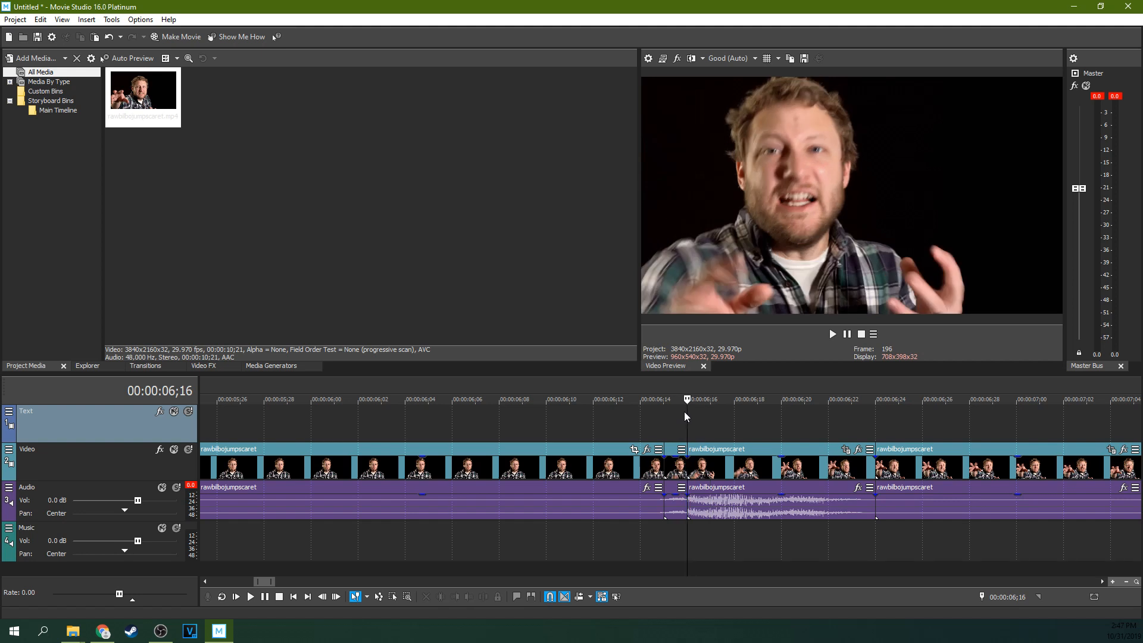
# Set the loop region over the scream segment, from 00:00:06;16 to 00:00:06;24.
pyautogui.scroll(-3, 684, 411)
pyautogui.scroll(3, 684, 412)
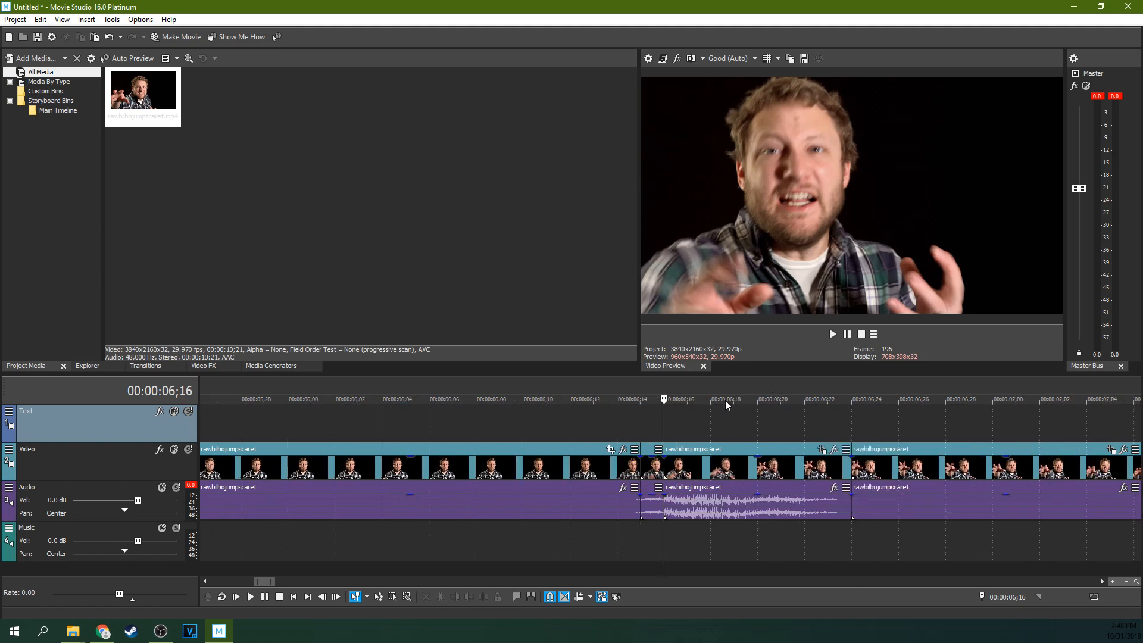
pyautogui.scroll(-2, 725, 400)
pyautogui.scroll(2, 692, 410)
pyautogui.moveTo(667, 388); pyautogui.dragTo(851, 374)
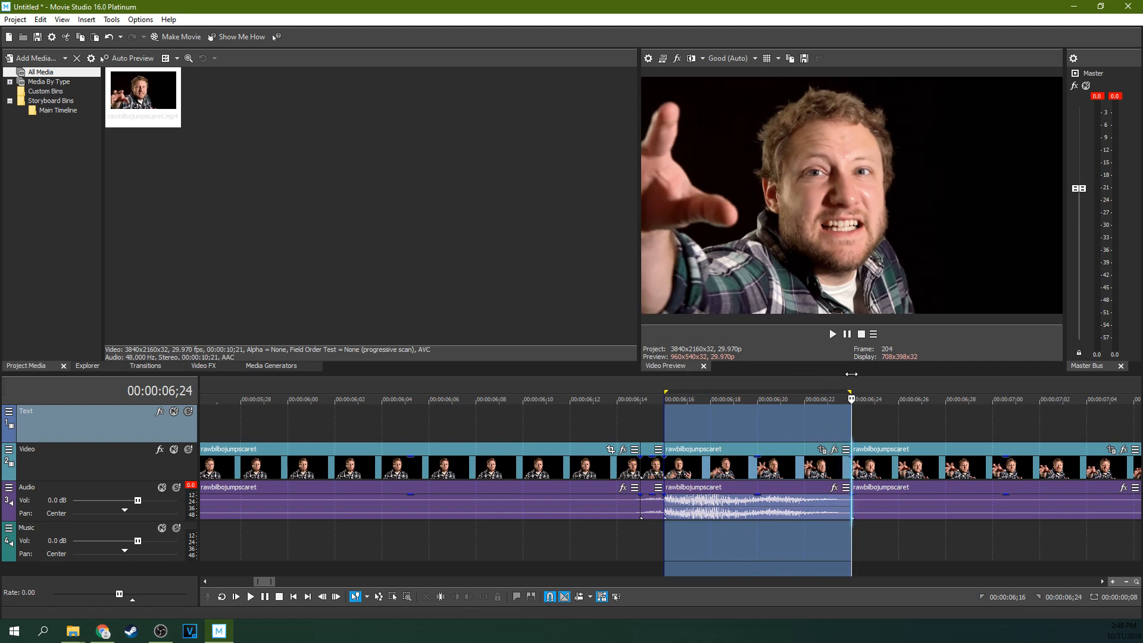
pyautogui.rightClick(702, 394)
pyautogui.rightClick(698, 392)
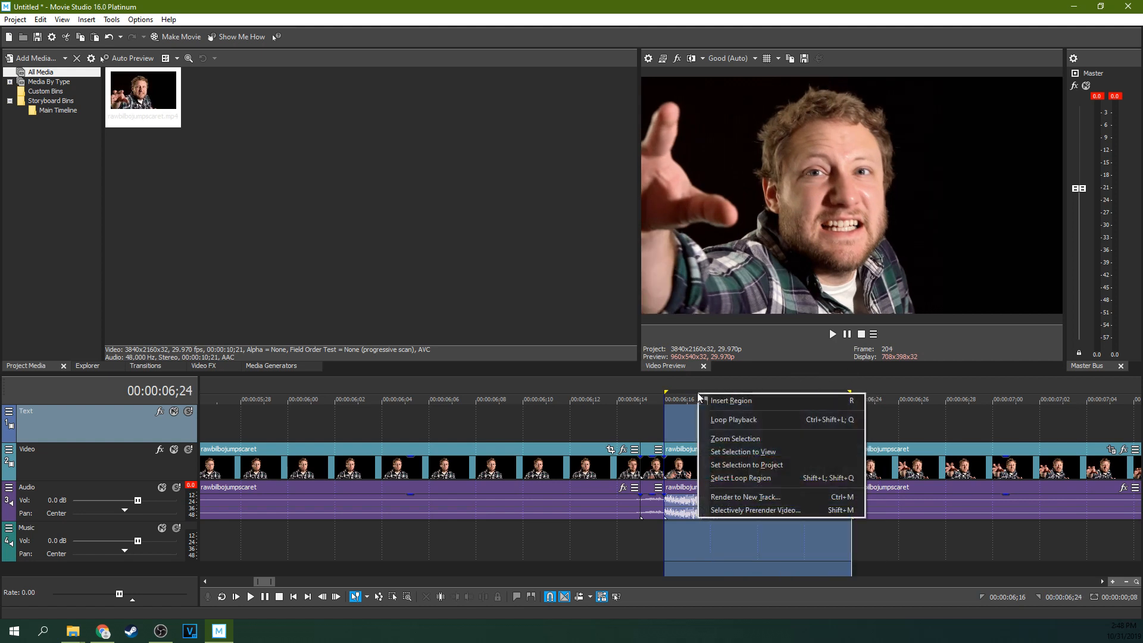
pyautogui.click(592, 380)
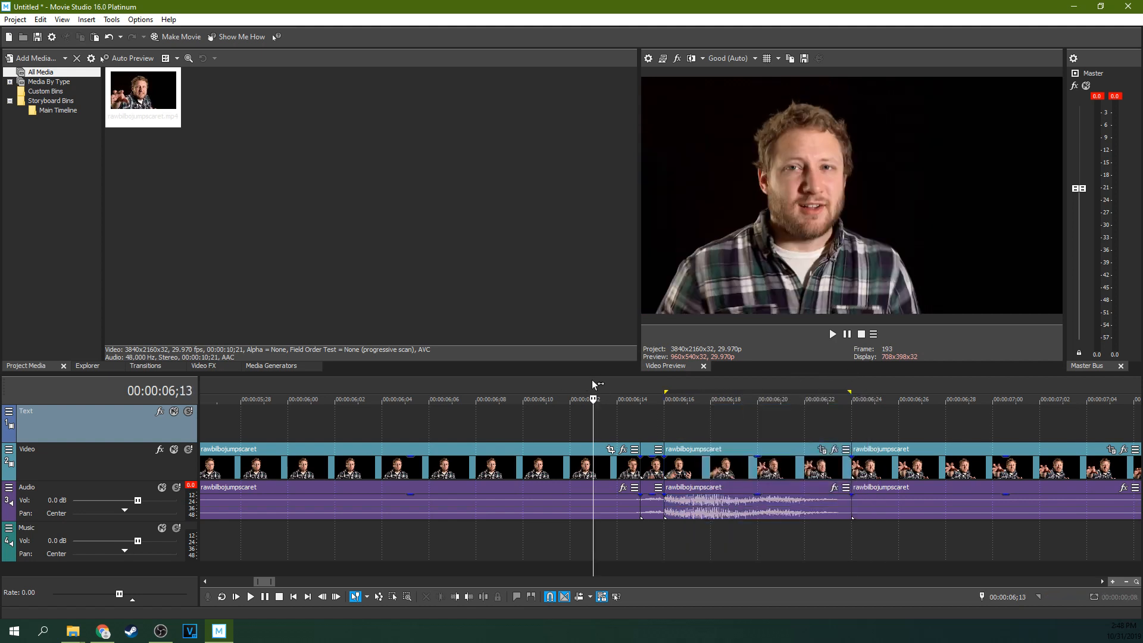
# Open the Render As settings and choose the Image Sequence format with the TIFF template.
pyautogui.click(15, 19)
pyautogui.click(53, 137)
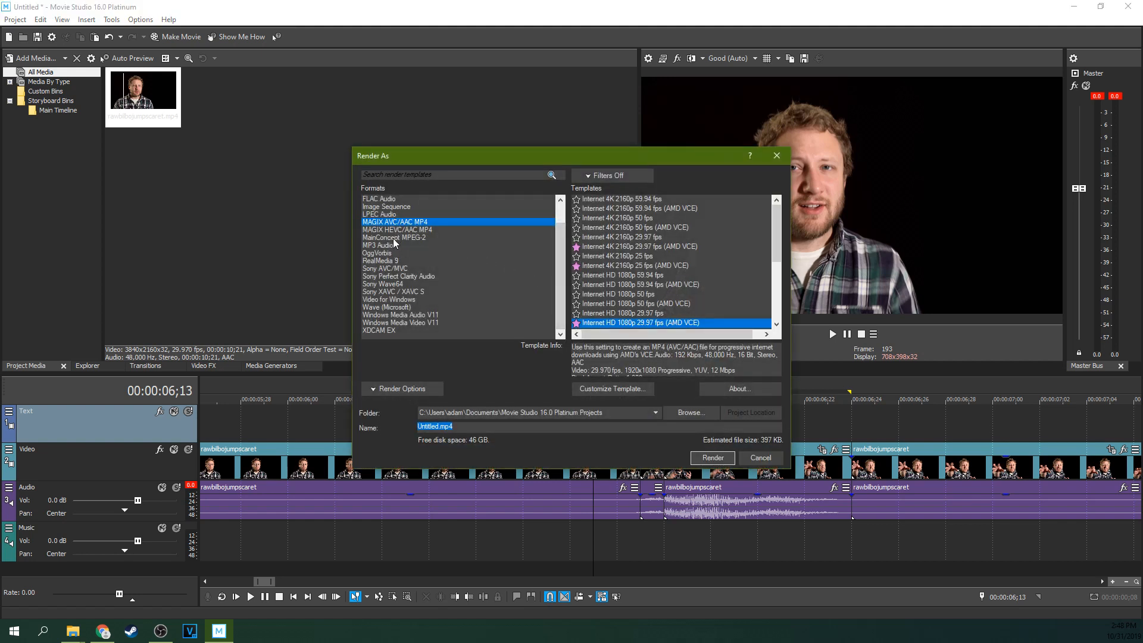
pyautogui.click(391, 206)
pyautogui.click(607, 227)
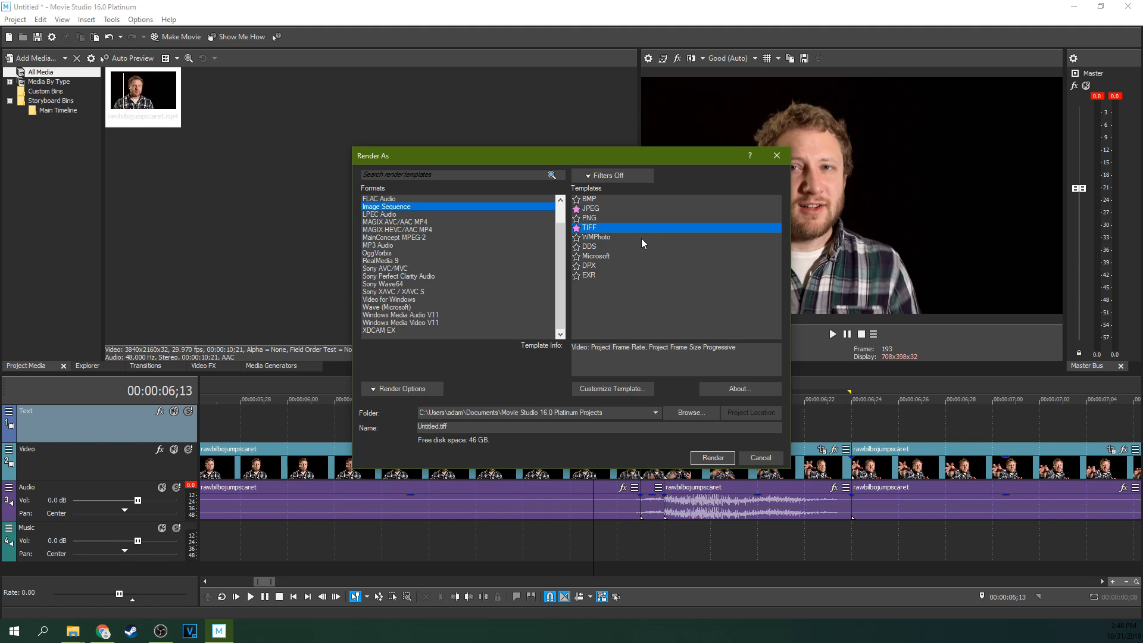
pyautogui.moveTo(648, 157); pyautogui.dragTo(592, 150)
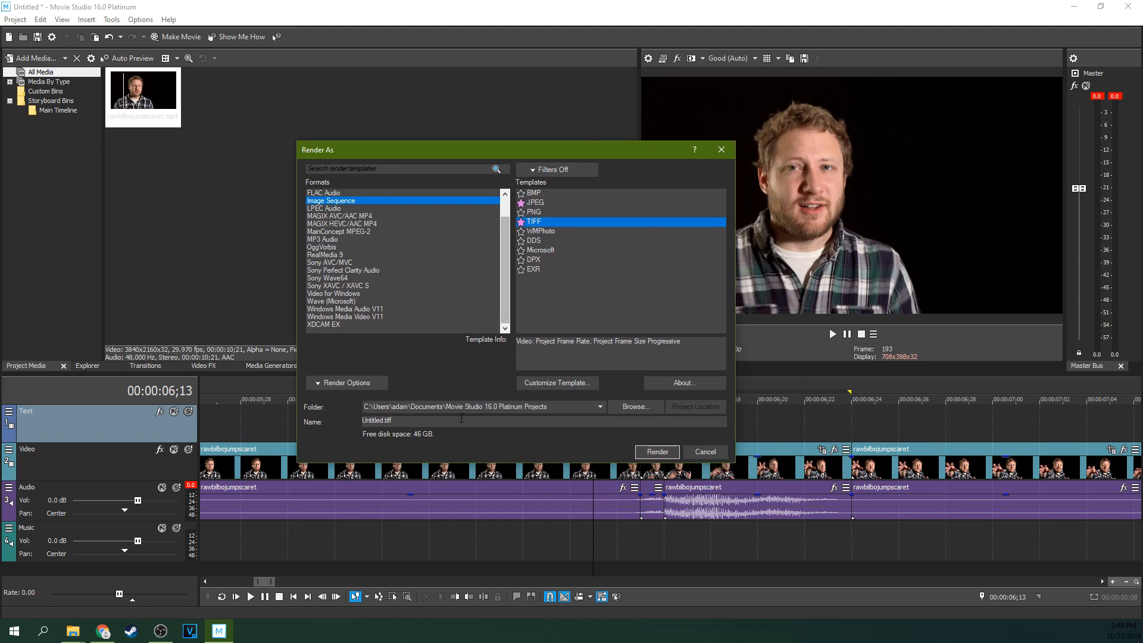
pyautogui.click(645, 409)
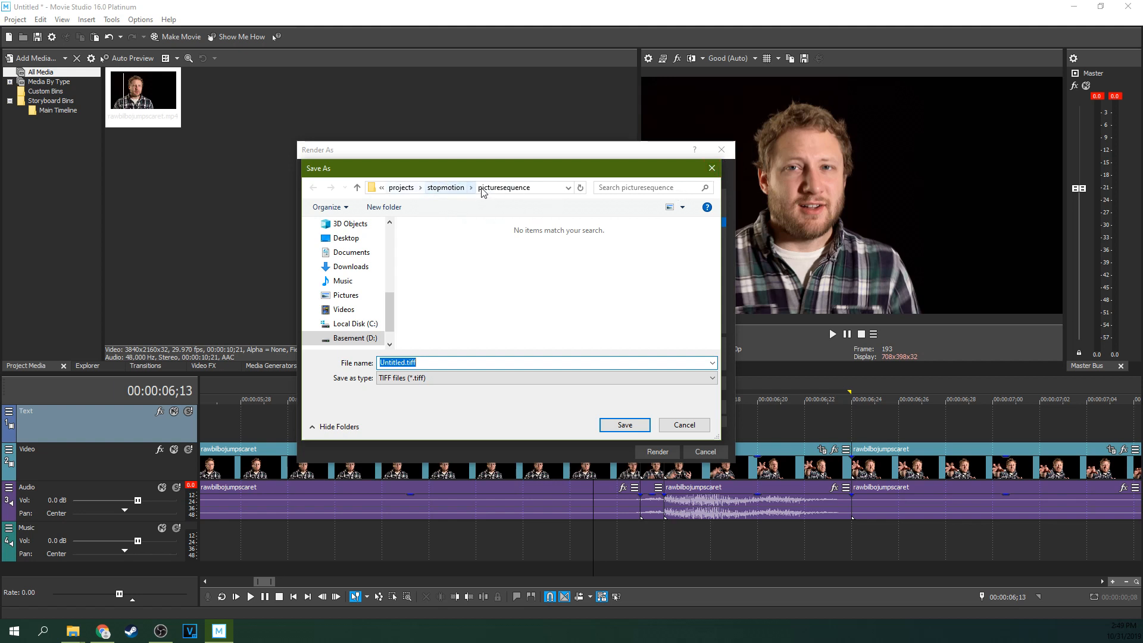
pyautogui.click(716, 169)
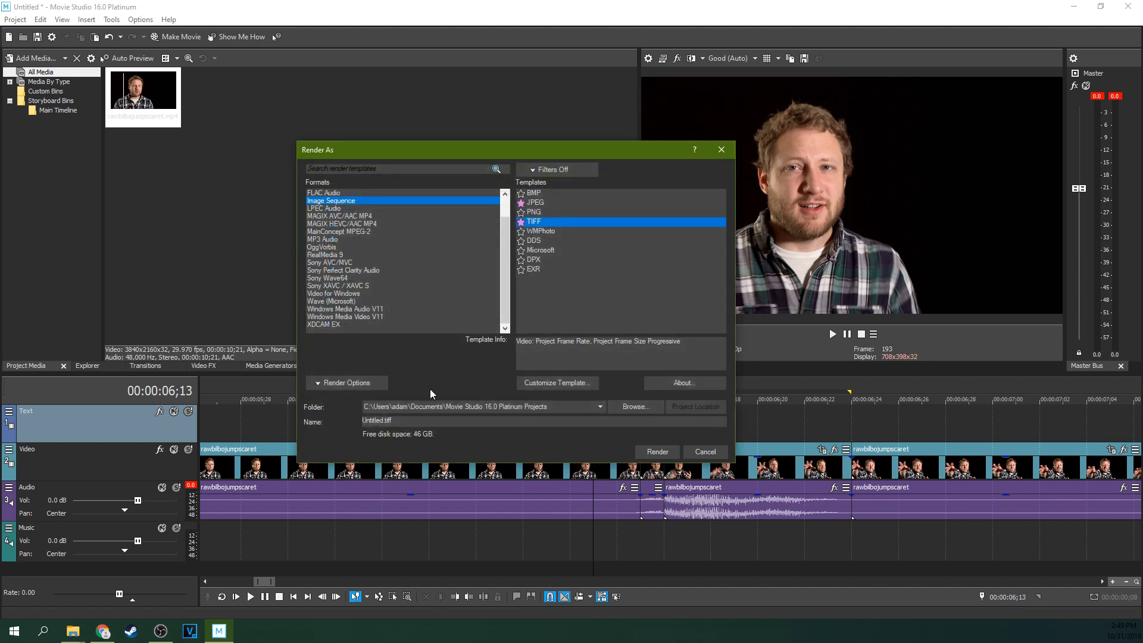
pyautogui.click(541, 407)
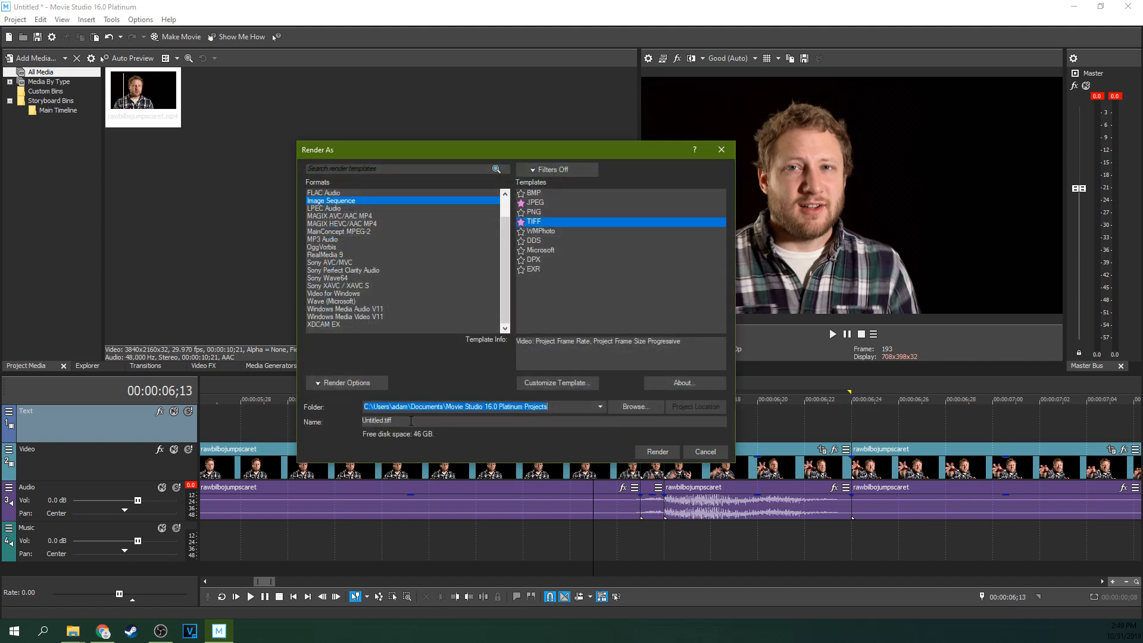
# Browse for the render destination, create a new folder named bibloms in D:\projects, and open it.
pyautogui.click(633, 407)
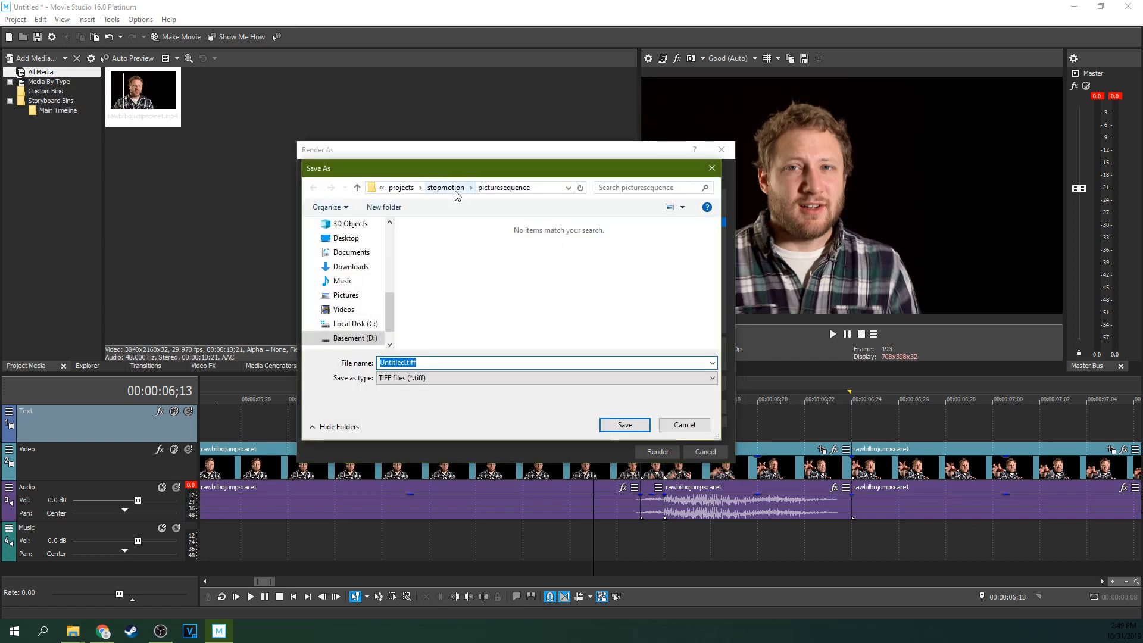
pyautogui.click(411, 189)
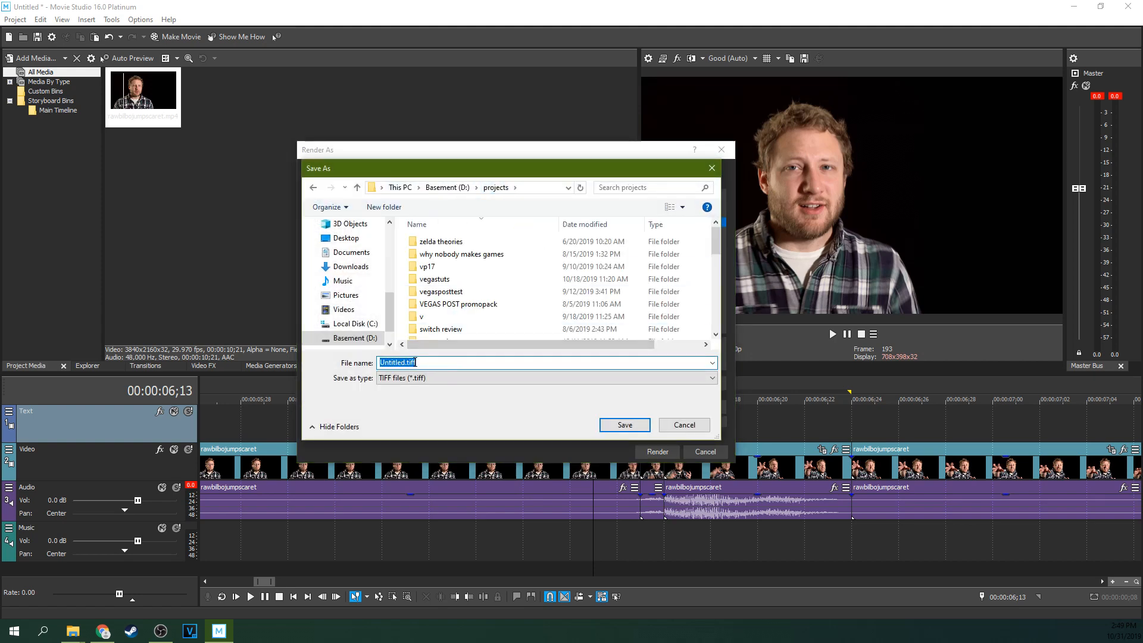
pyautogui.click(429, 362)
pyautogui.click(383, 207)
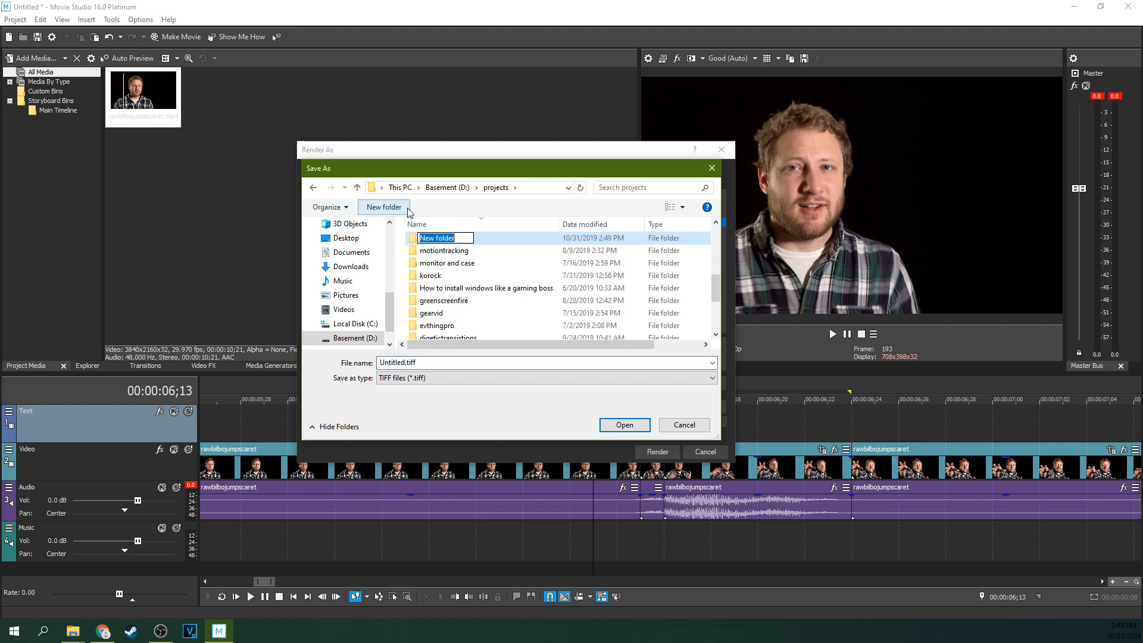
pyautogui.write('bibloms')
pyautogui.press('Return')
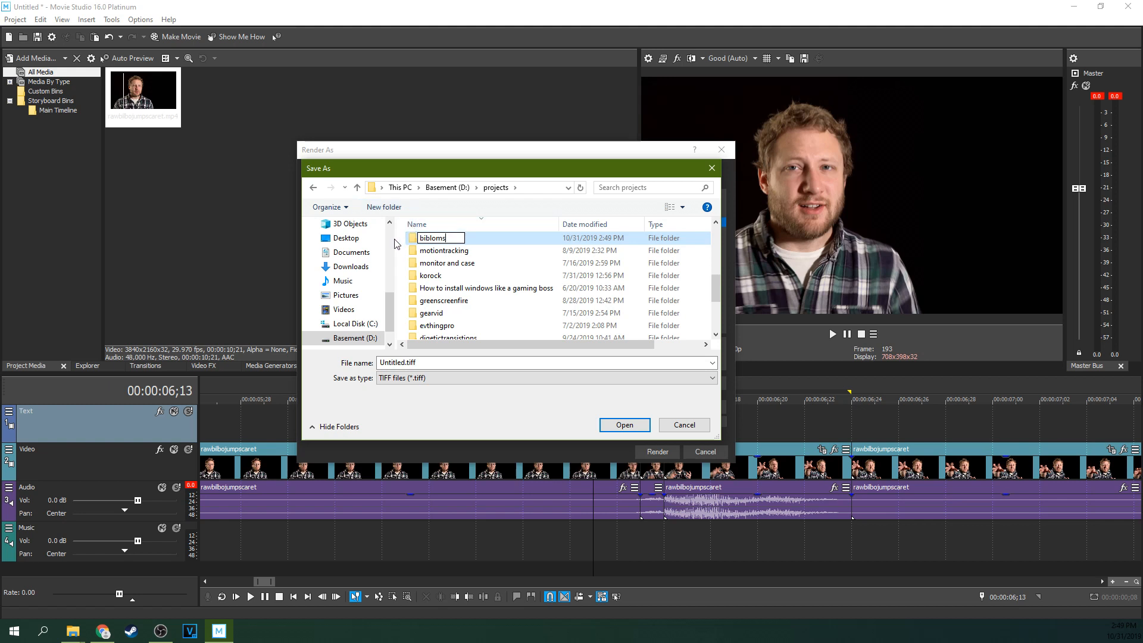
pyautogui.doubleClick(441, 339)
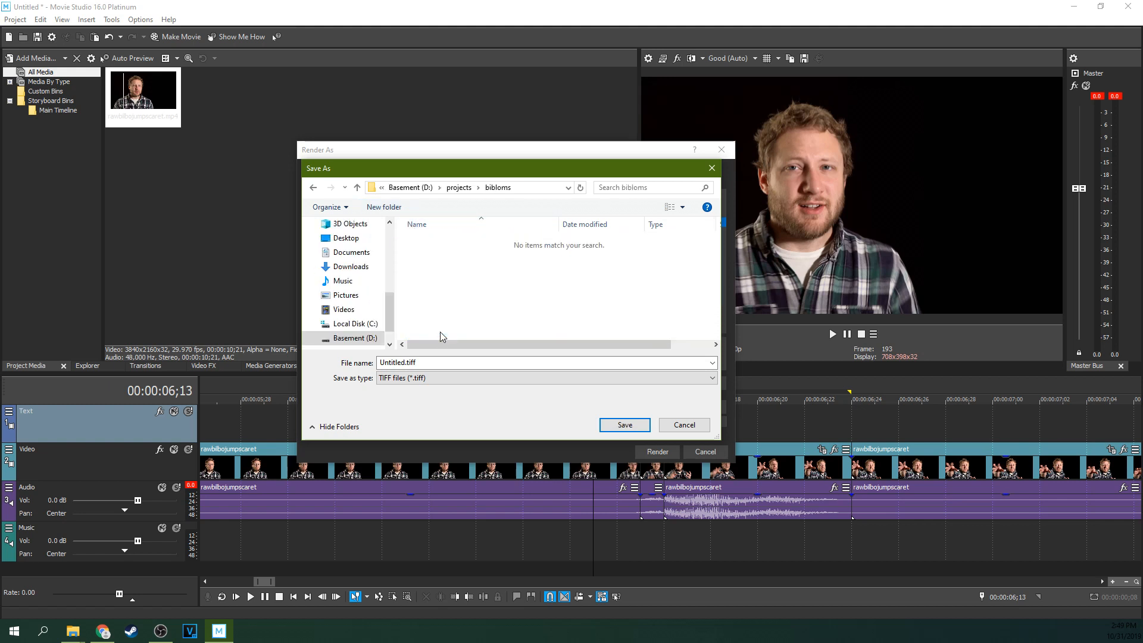
# Name the image sequence file bilbo.tiff and save it as the render target in the bibloms folder.
pyautogui.click(388, 361)
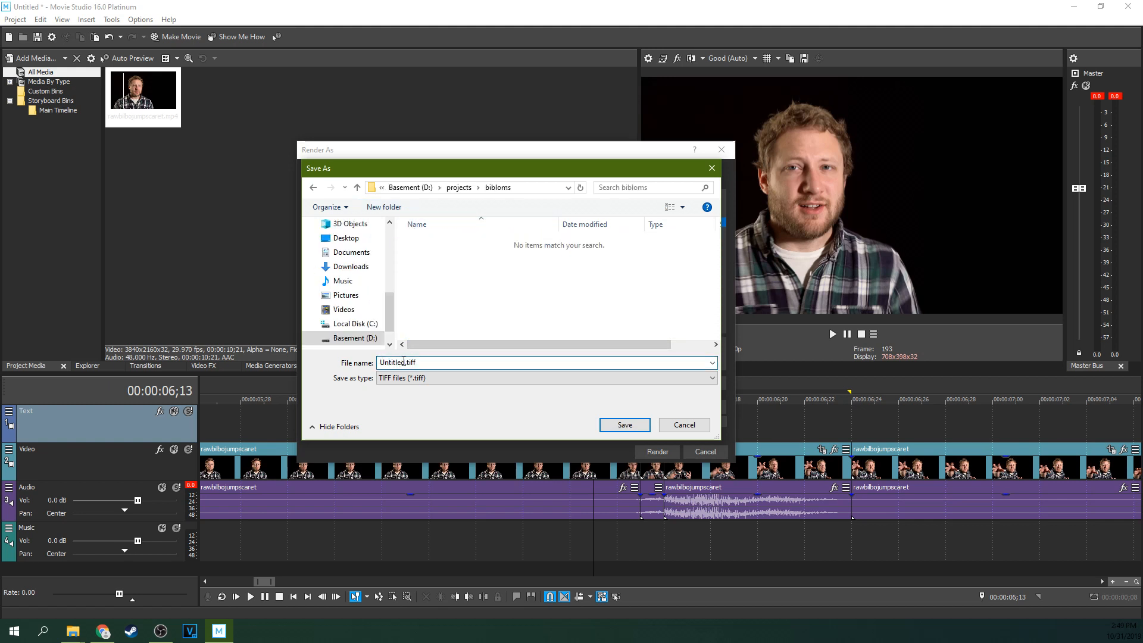
pyautogui.moveTo(403, 361); pyautogui.dragTo(349, 363)
pyautogui.write('bilbo')
pyautogui.click(641, 424)
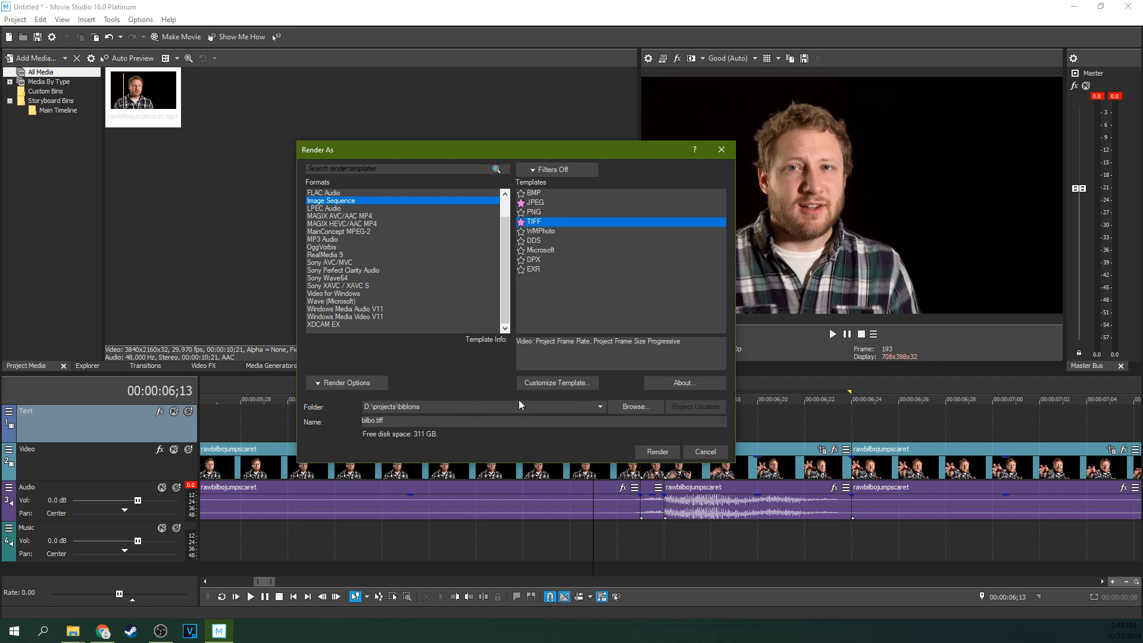
# Render the TIFF image sequence and open its output folder.
pyautogui.click(434, 422)
pyautogui.click(652, 452)
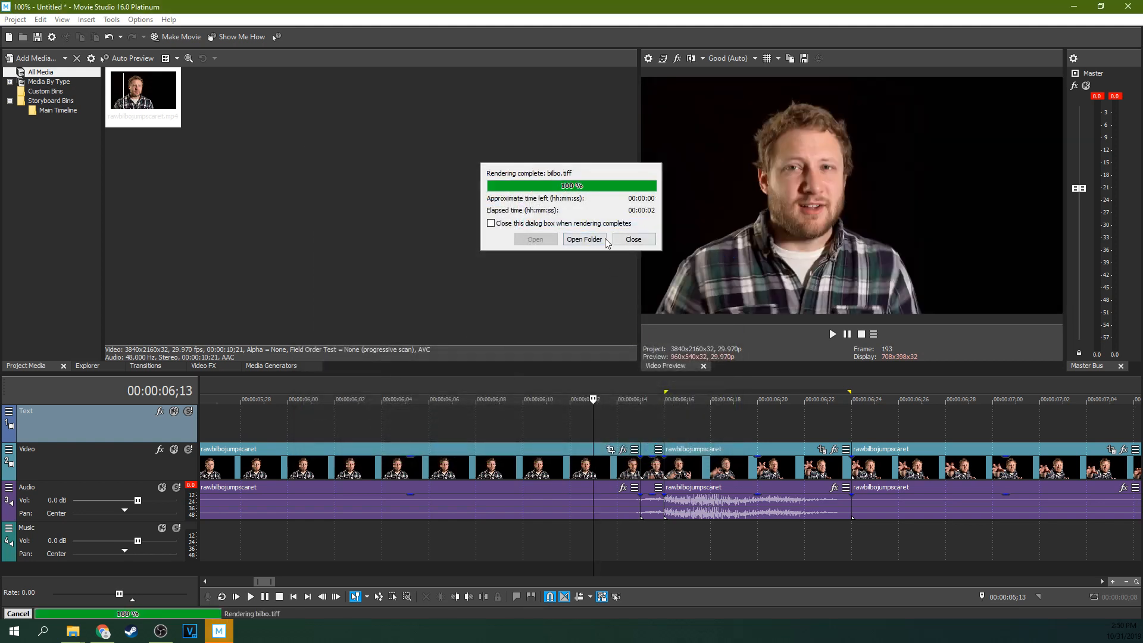
pyautogui.click(592, 241)
pyautogui.moveTo(1142, 303); pyautogui.dragTo(249, 133)
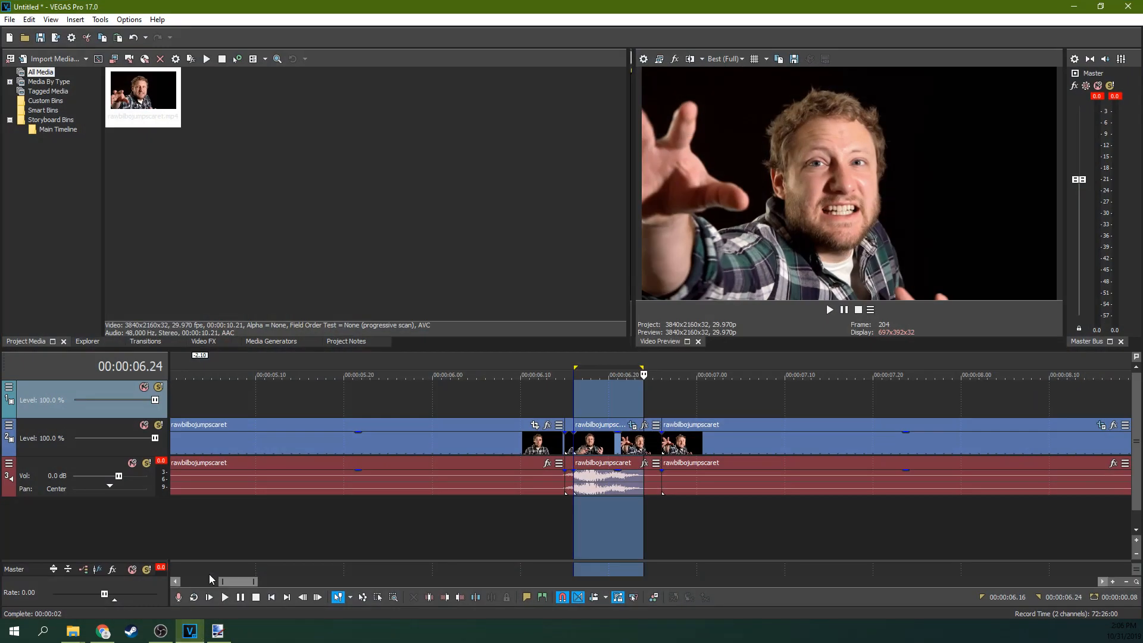
# Bring up the tutorialbilbo folder in File Explorer and open tutorialbilbo_000000.tiff as an image in paint.net.
pyautogui.click(73, 631)
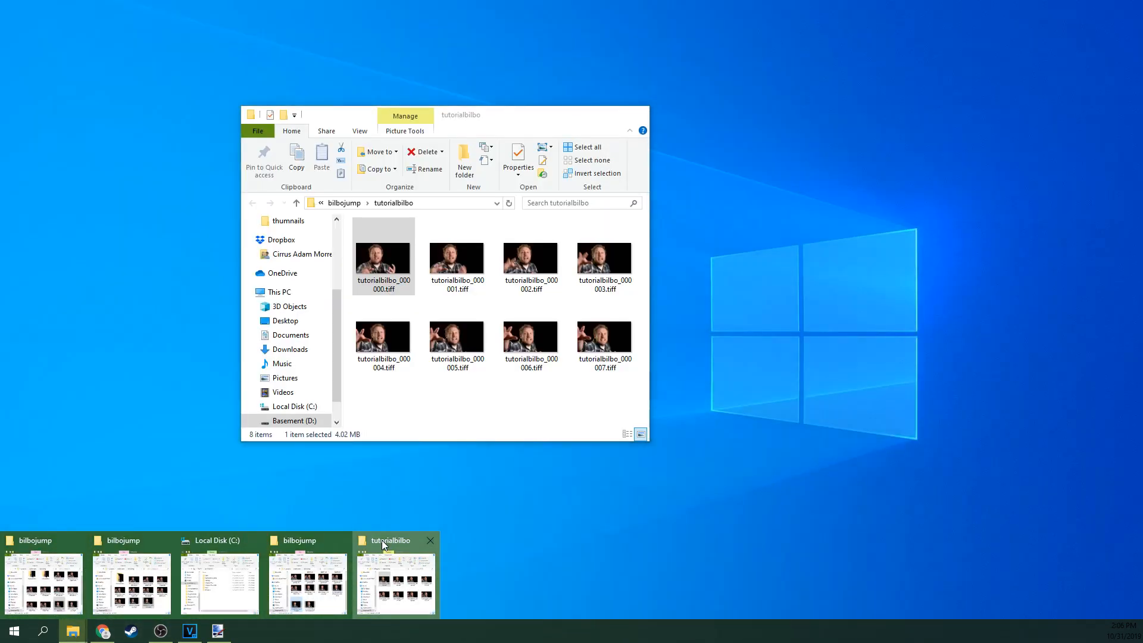
pyautogui.click(382, 542)
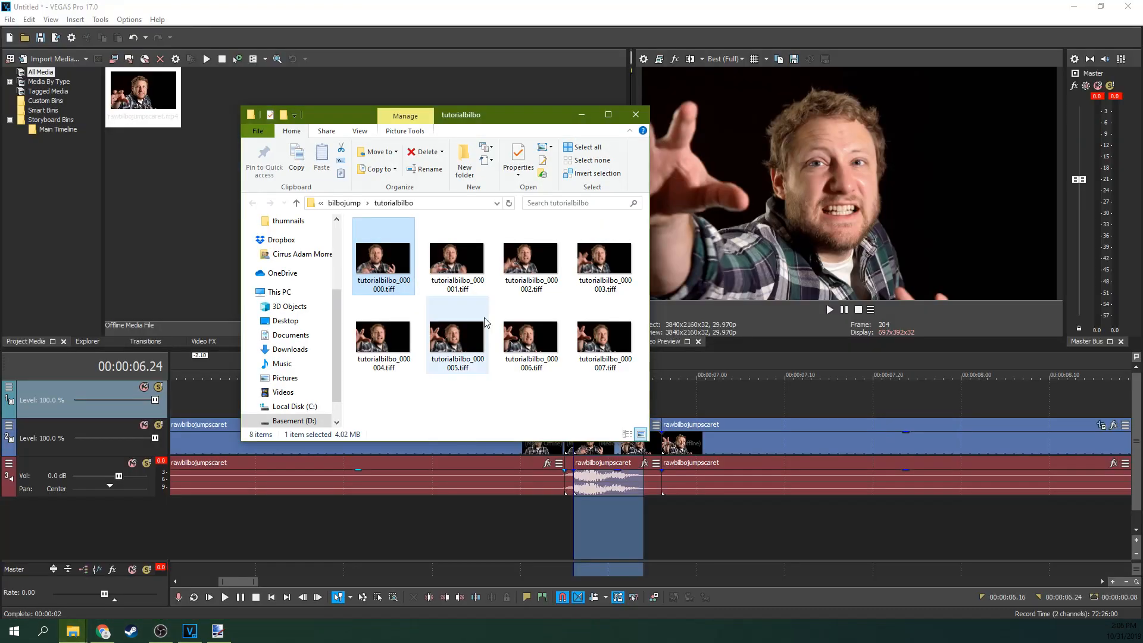
pyautogui.click(217, 631)
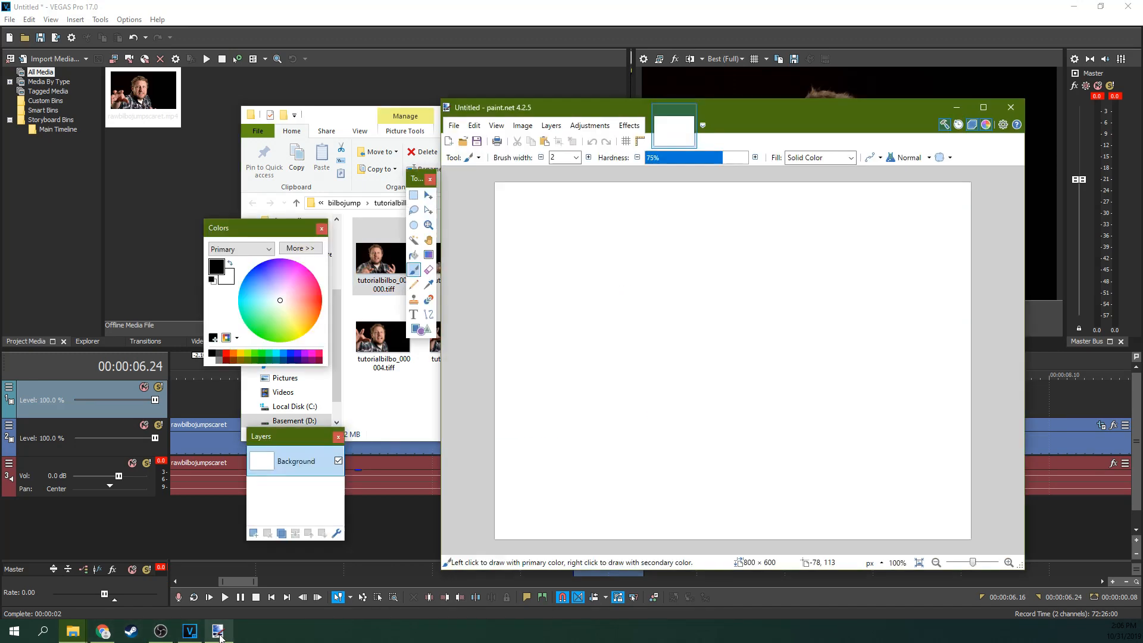
pyautogui.moveTo(353, 125); pyautogui.dragTo(275, 126)
pyautogui.moveTo(328, 279)
pyautogui.mouseDown()
pyautogui.moveTo(381, 268)
pyautogui.moveTo(747, 322)
pyautogui.mouseUp()
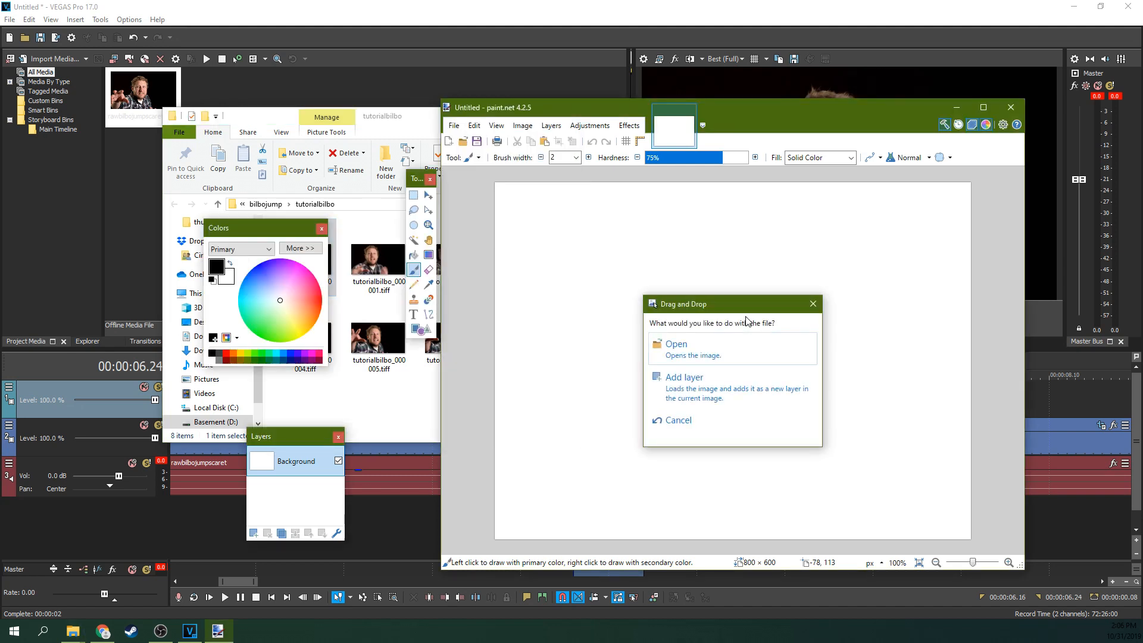
pyautogui.click(712, 353)
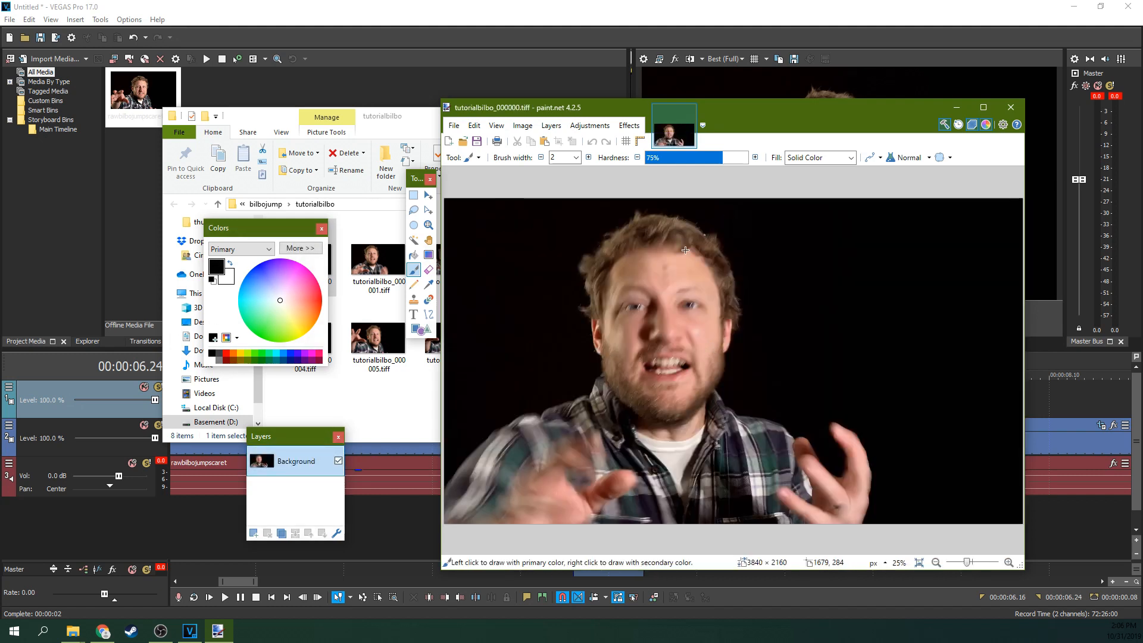
# Add tutorialbilbo_000001.tiff and tutorialbilbo_000002.tiff from the folder as new layers in the paint.net image.
pyautogui.click(393, 133)
pyautogui.moveTo(357, 122); pyautogui.dragTo(242, 102)
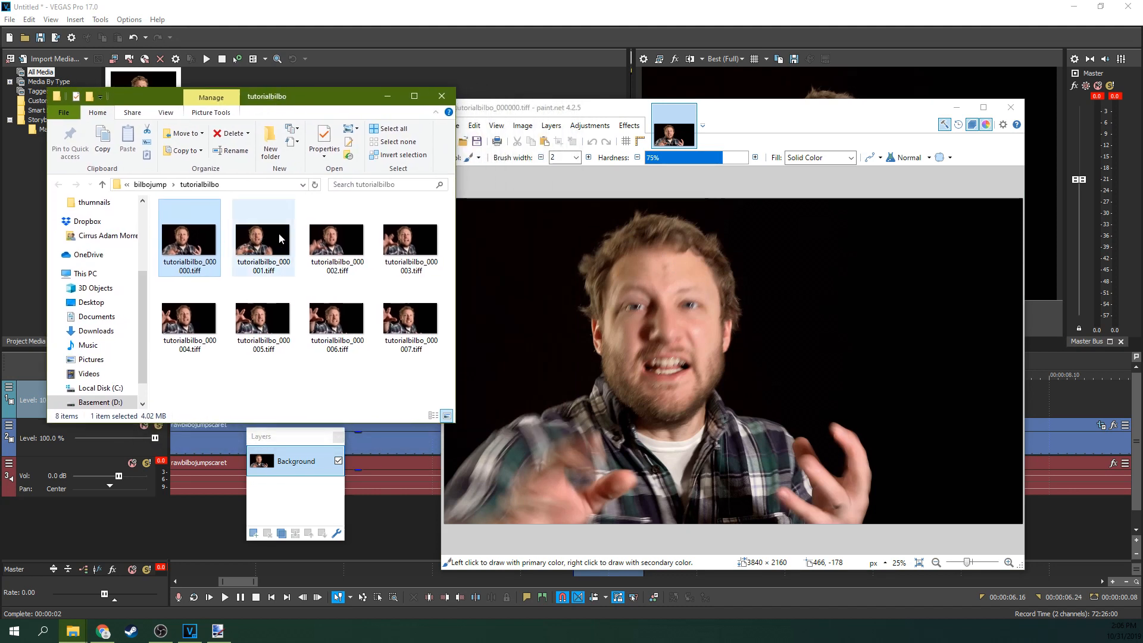
pyautogui.click(265, 253)
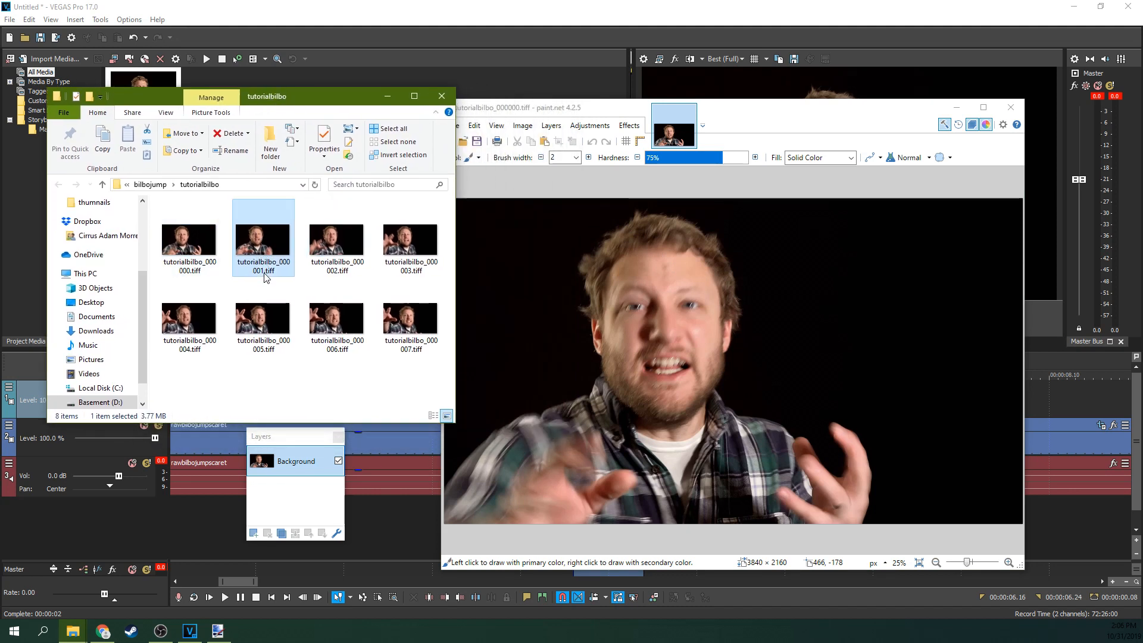
pyautogui.moveTo(254, 264)
pyautogui.mouseDown()
pyautogui.moveTo(309, 260)
pyautogui.moveTo(573, 296)
pyautogui.mouseUp()
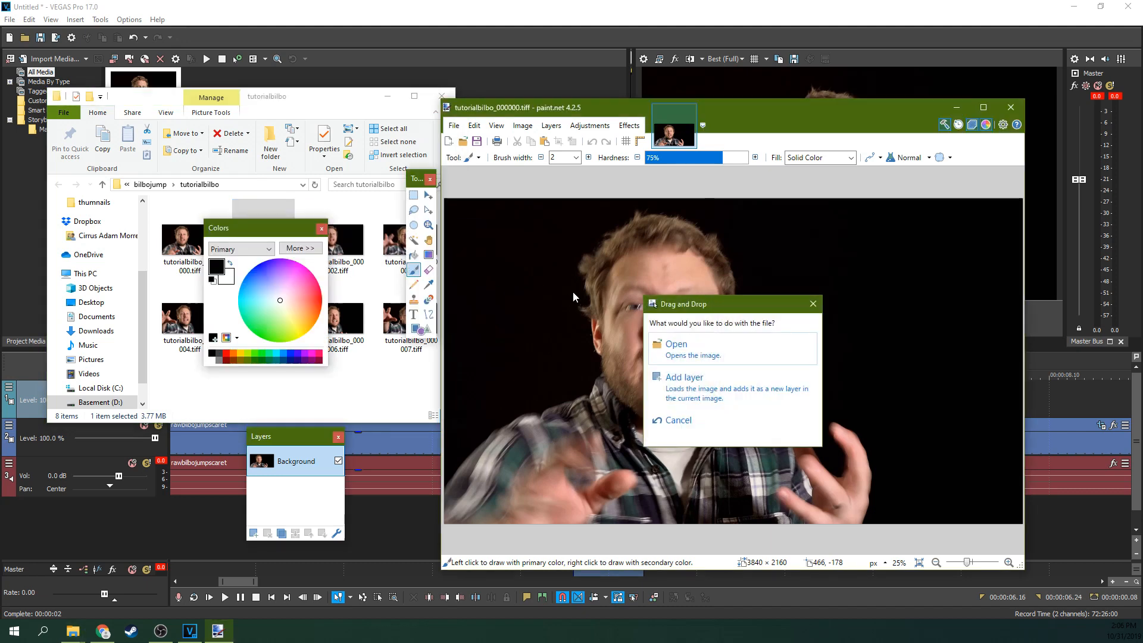
pyautogui.click(723, 380)
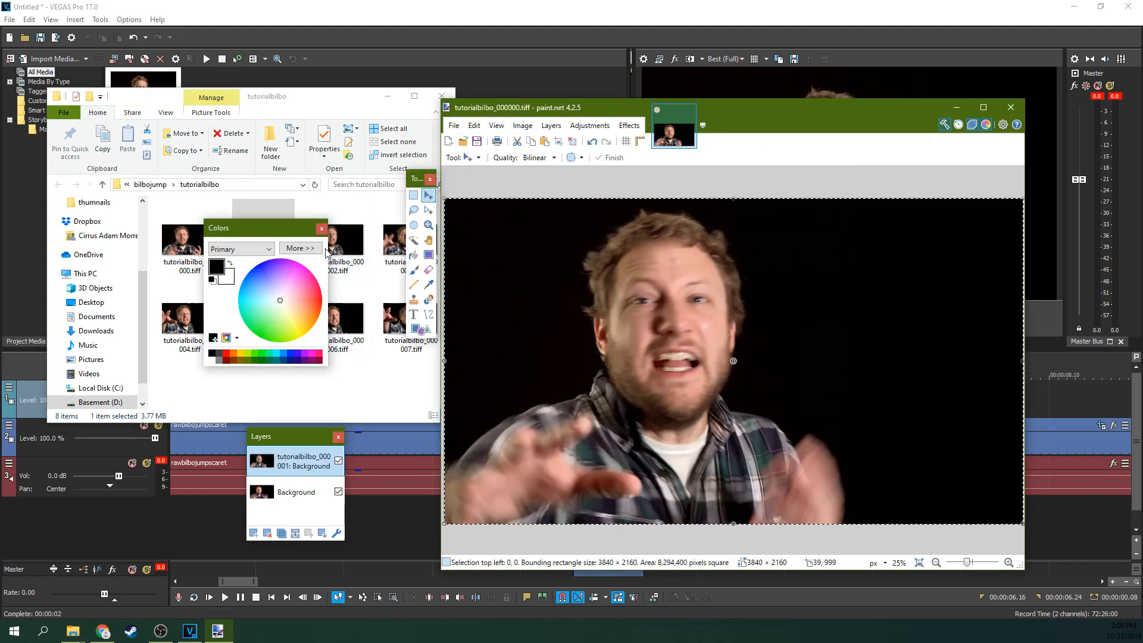
pyautogui.moveTo(331, 205); pyautogui.dragTo(613, 284)
pyautogui.click(660, 380)
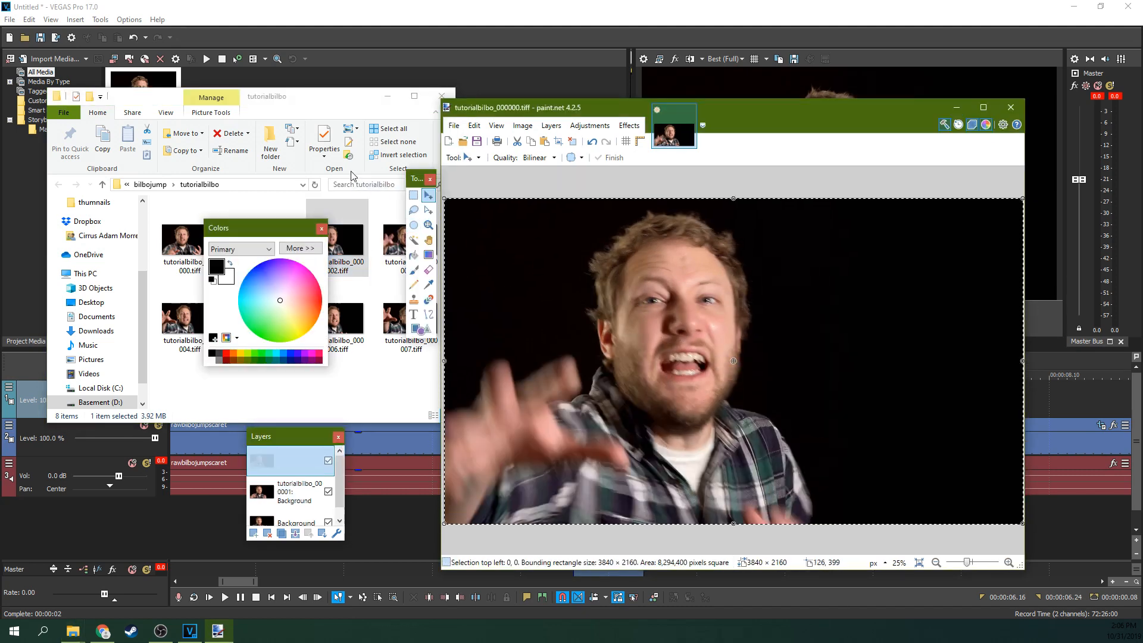
# Add tutorialbilbo_000003.tiff and tutorialbilbo_000004.tiff from the folder as new layers in the paint.net image.
pyautogui.click(360, 101)
pyautogui.click(423, 257)
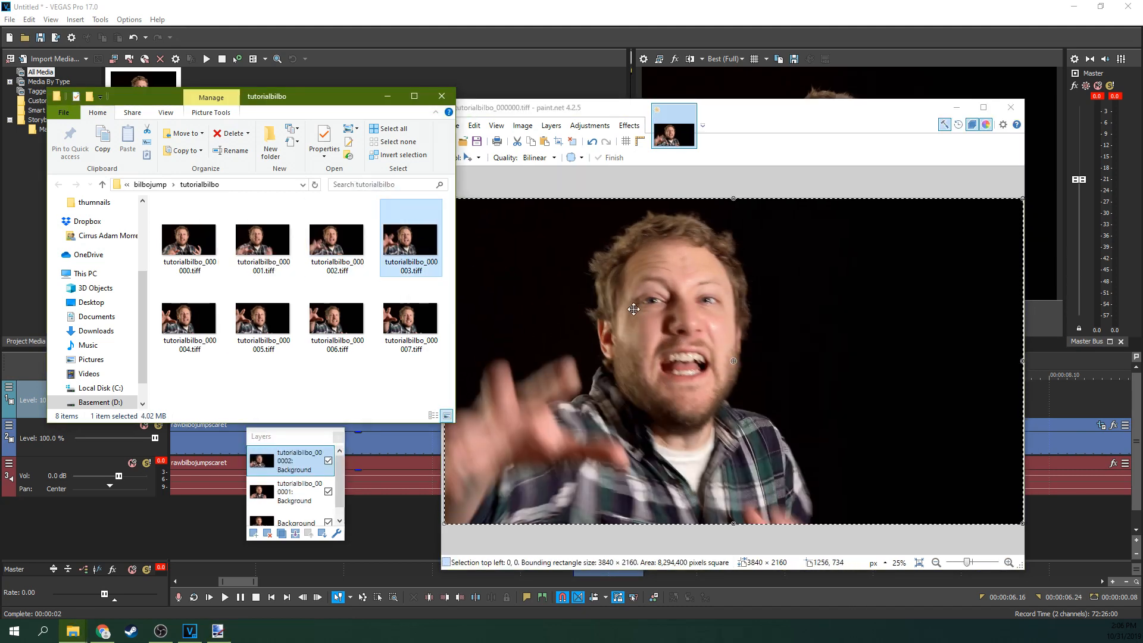
pyautogui.moveTo(424, 257); pyautogui.dragTo(595, 310)
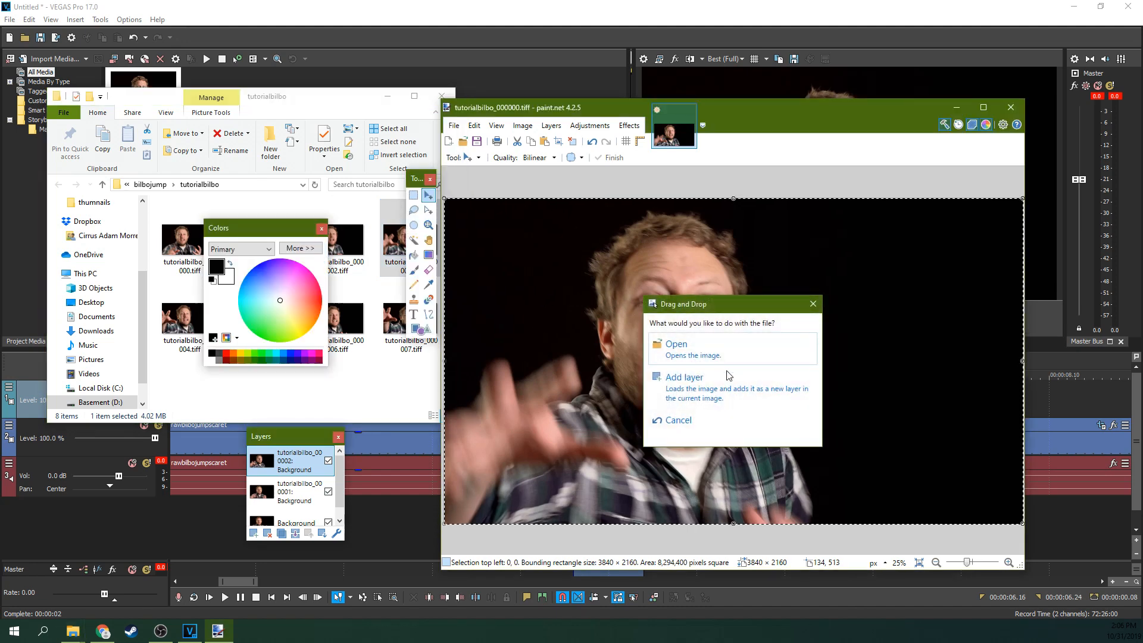
pyautogui.click(731, 397)
pyautogui.click(189, 321)
pyautogui.moveTo(189, 321)
pyautogui.mouseDown()
pyautogui.moveTo(443, 318)
pyautogui.moveTo(732, 372)
pyautogui.mouseUp()
pyautogui.click(731, 397)
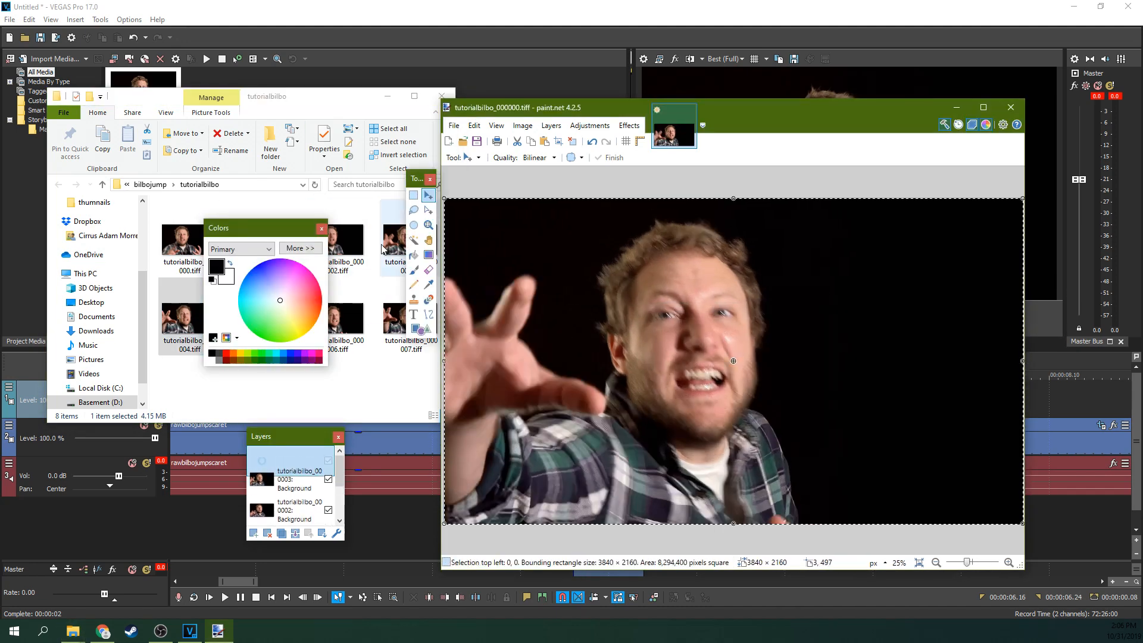
# Add tutorialbilbo_000005.tiff and tutorialbilbo_000006.tiff from the folder as new layers in the paint.net image.
pyautogui.click(348, 106)
pyautogui.moveTo(262, 321); pyautogui.dragTo(619, 342)
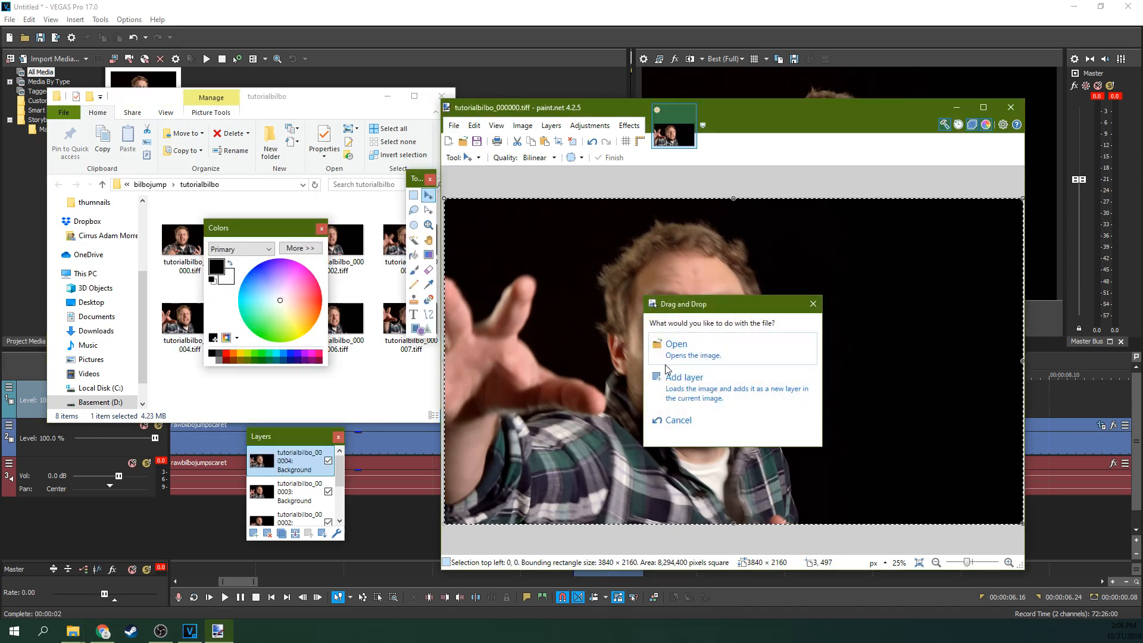
pyautogui.click(683, 390)
pyautogui.click(291, 102)
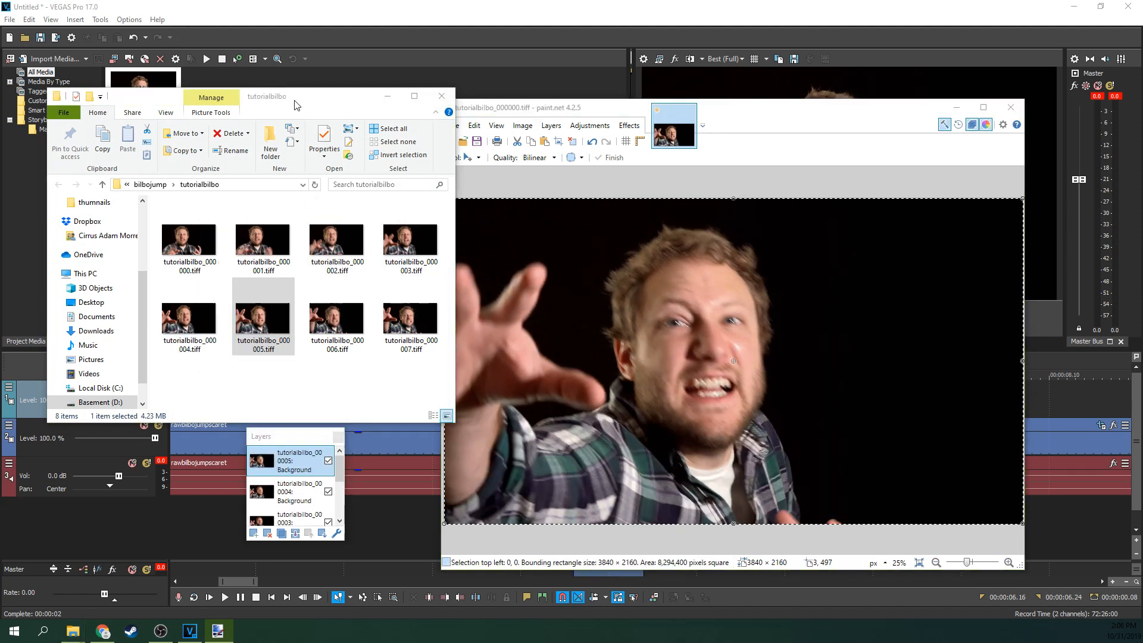
pyautogui.click(336, 308)
pyautogui.doubleClick(336, 307)
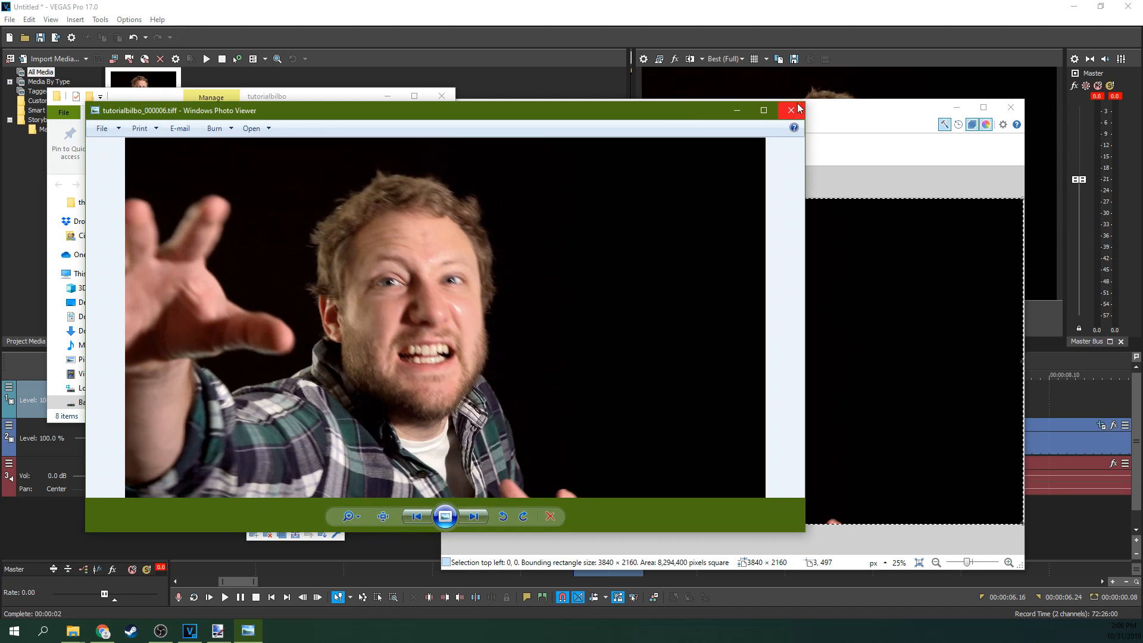
pyautogui.click(781, 113)
pyautogui.moveTo(336, 322); pyautogui.dragTo(608, 345)
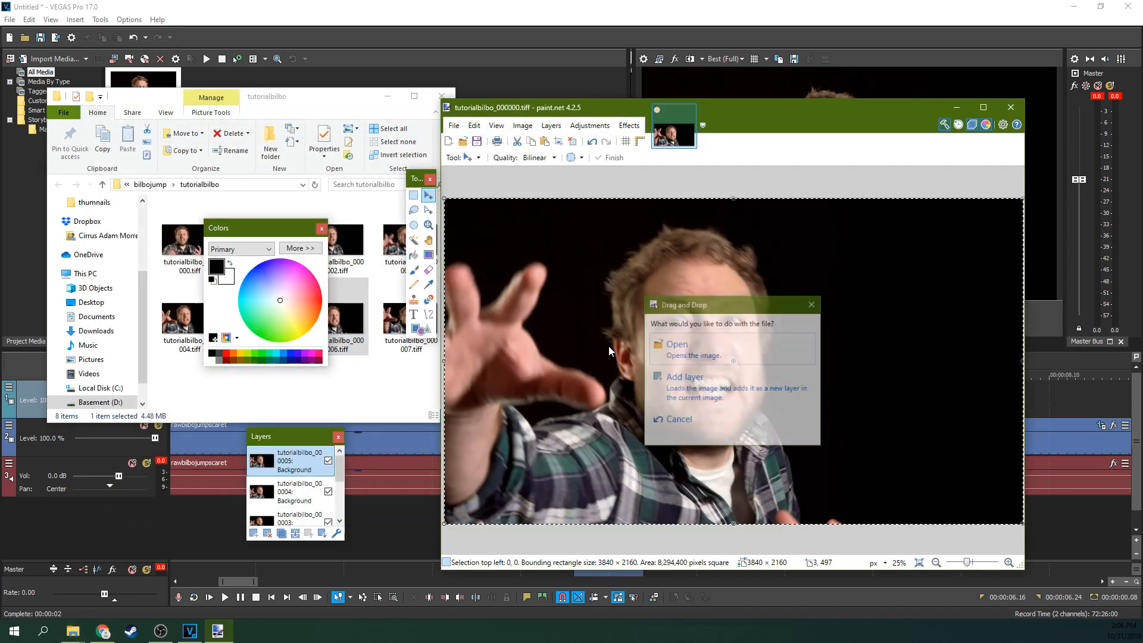
pyautogui.click(794, 402)
# Add tutorialbilbo_000007.tiff from the folder as the last new layer in the paint.net image.
pyautogui.click(291, 102)
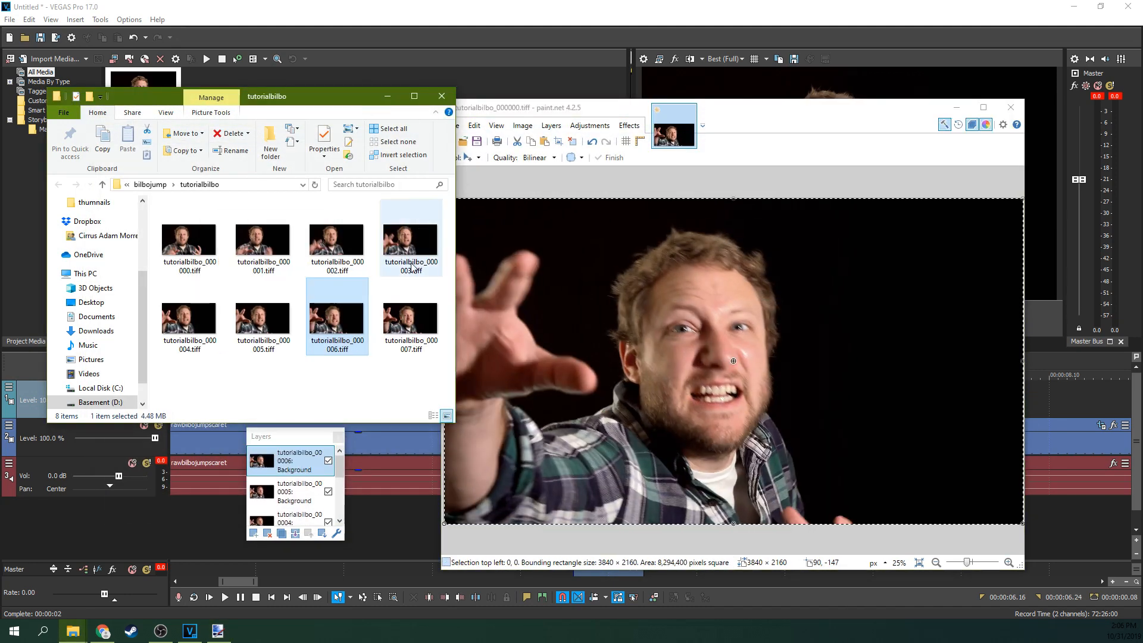
pyautogui.moveTo(407, 315); pyautogui.dragTo(610, 343)
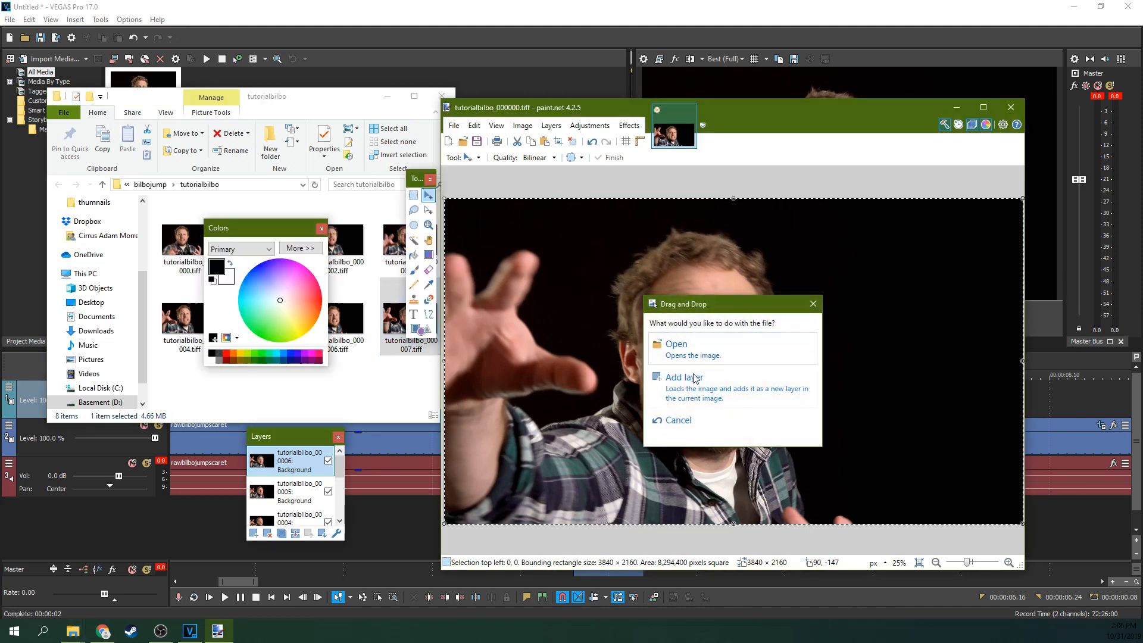
pyautogui.click(711, 402)
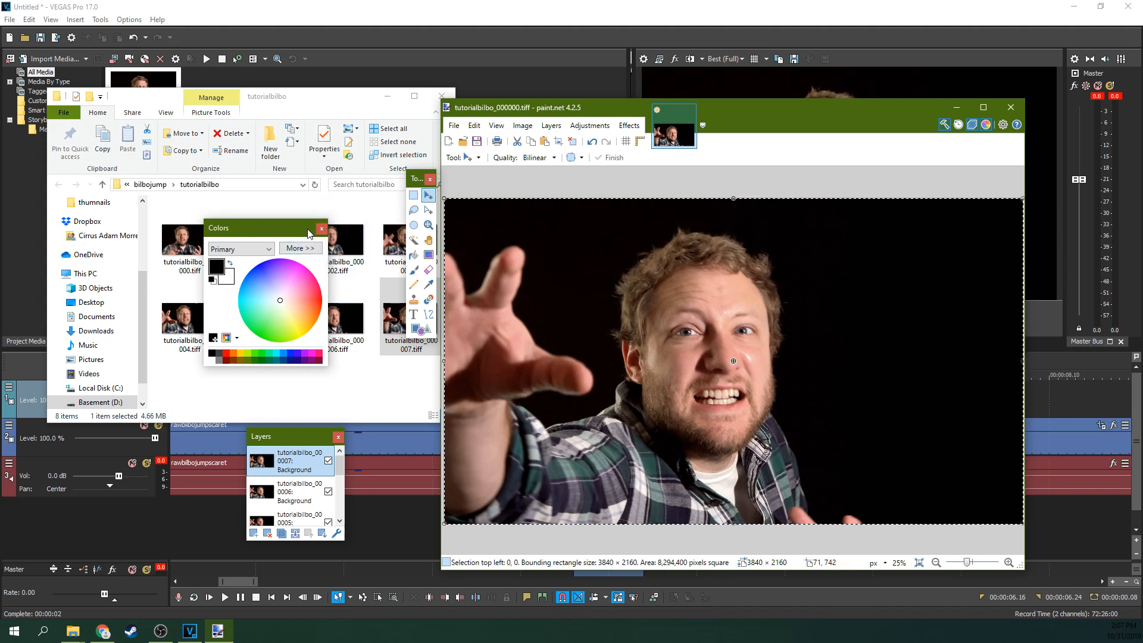
# Compare the frames by briefly hiding and showing the tutorialbilbo_000007 and tutorialbilbo_000006 layers.
pyautogui.moveTo(279, 436); pyautogui.dragTo(291, 298)
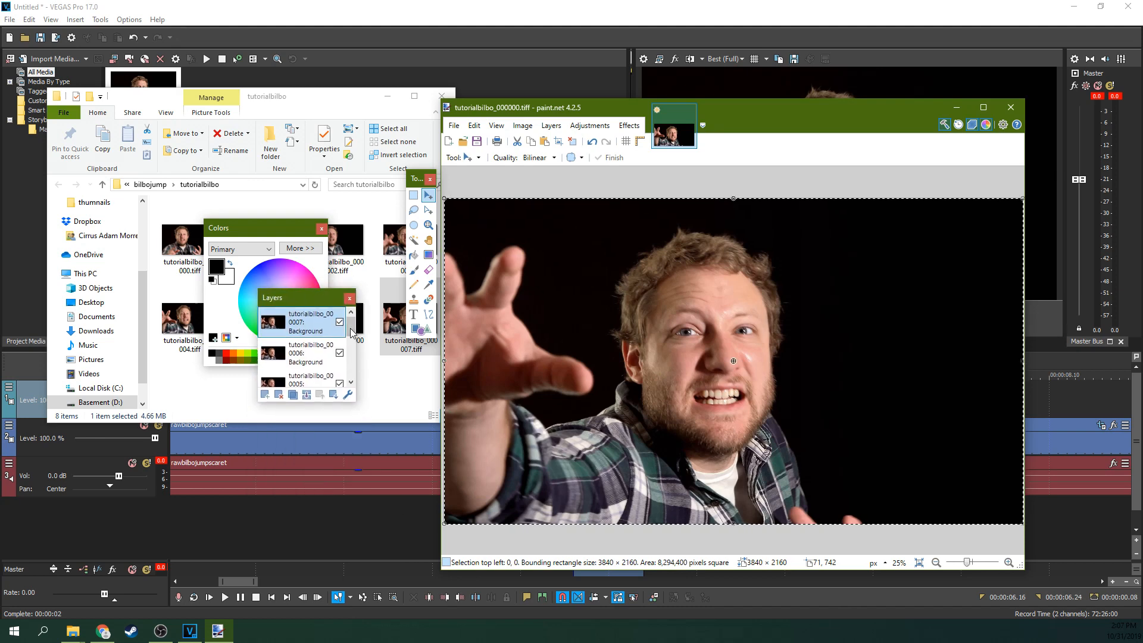
pyautogui.click(339, 322)
pyautogui.click(339, 353)
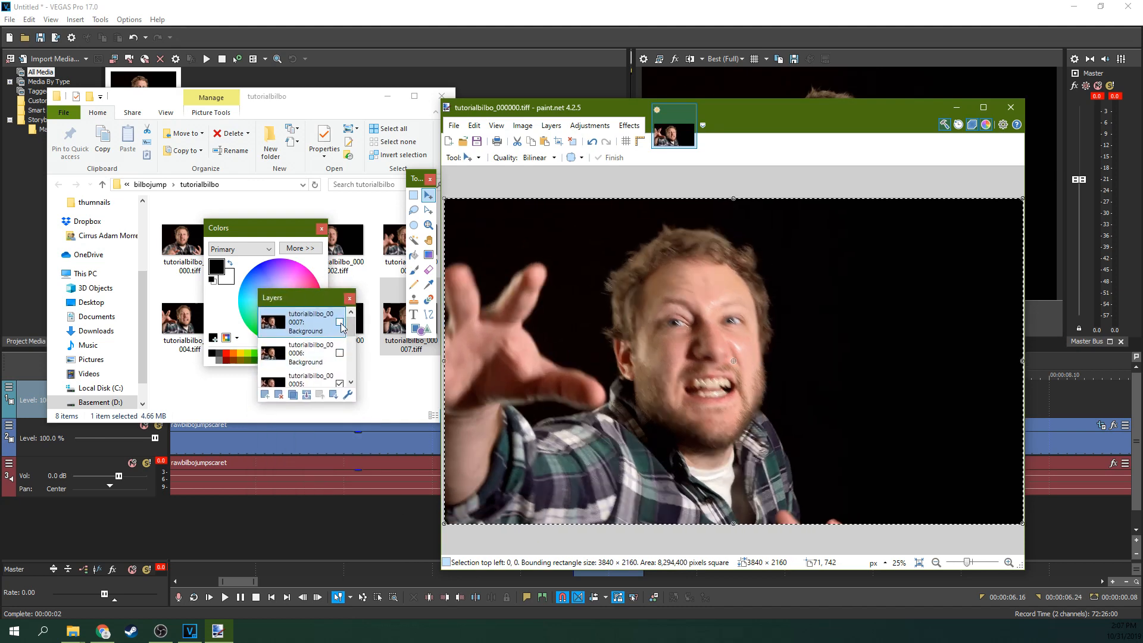
pyautogui.click(340, 322)
pyautogui.click(339, 353)
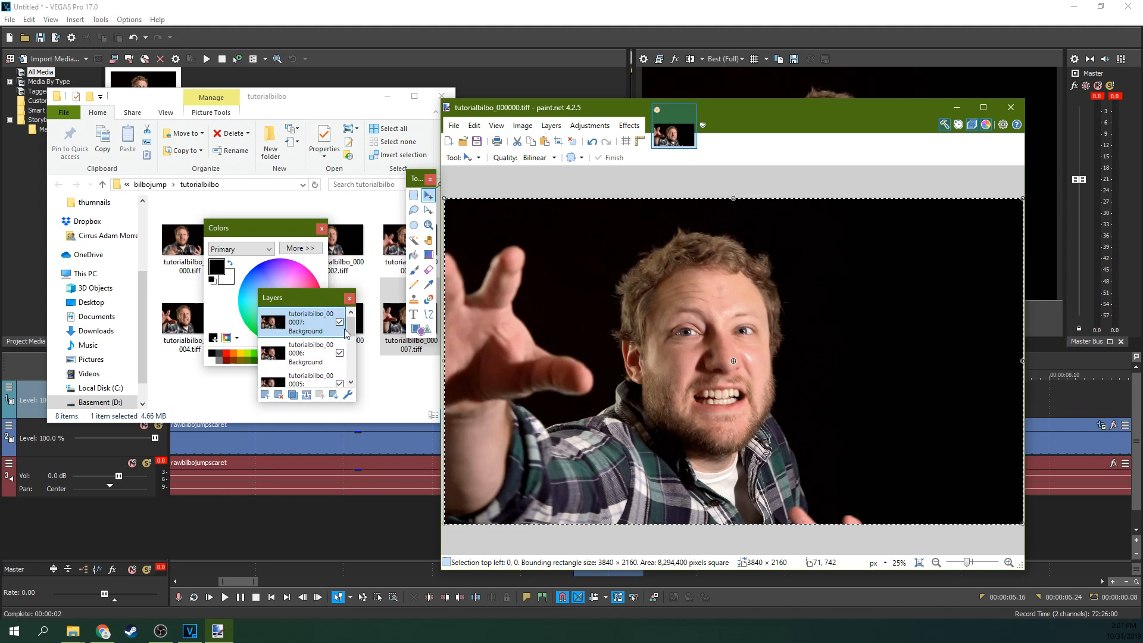
pyautogui.click(339, 324)
pyautogui.click(338, 324)
# Hide the layers tutorialbilbo_000007 down to tutorialbilbo_000001, leaving only the Background layer visible.
pyautogui.click(339, 324)
pyautogui.click(340, 352)
pyautogui.scroll(-1, 347, 348)
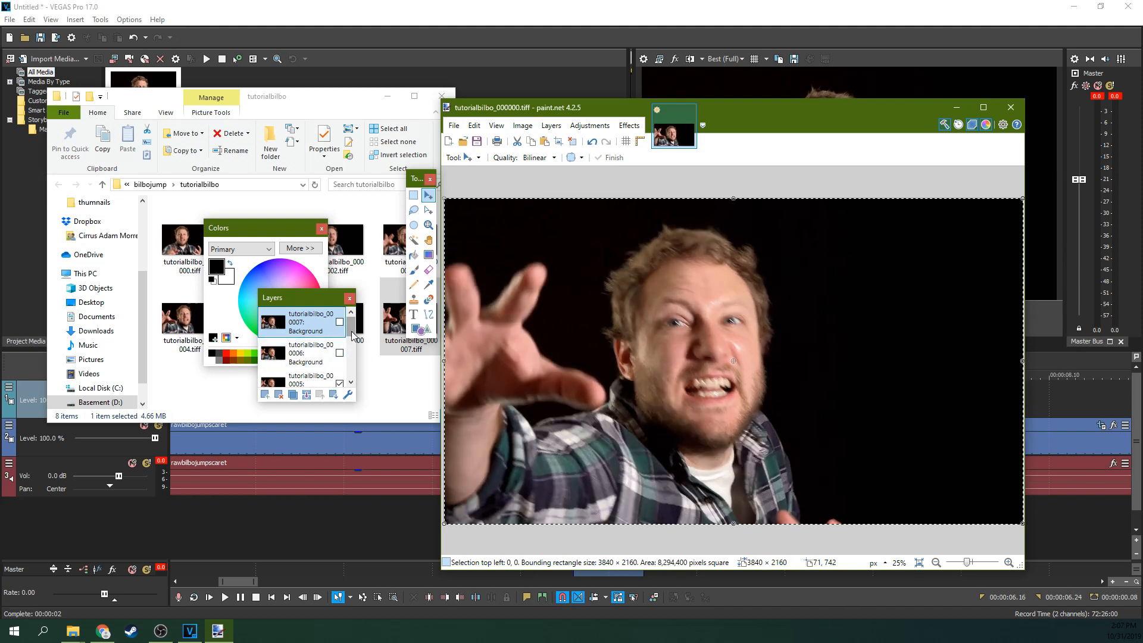
pyautogui.click(339, 362)
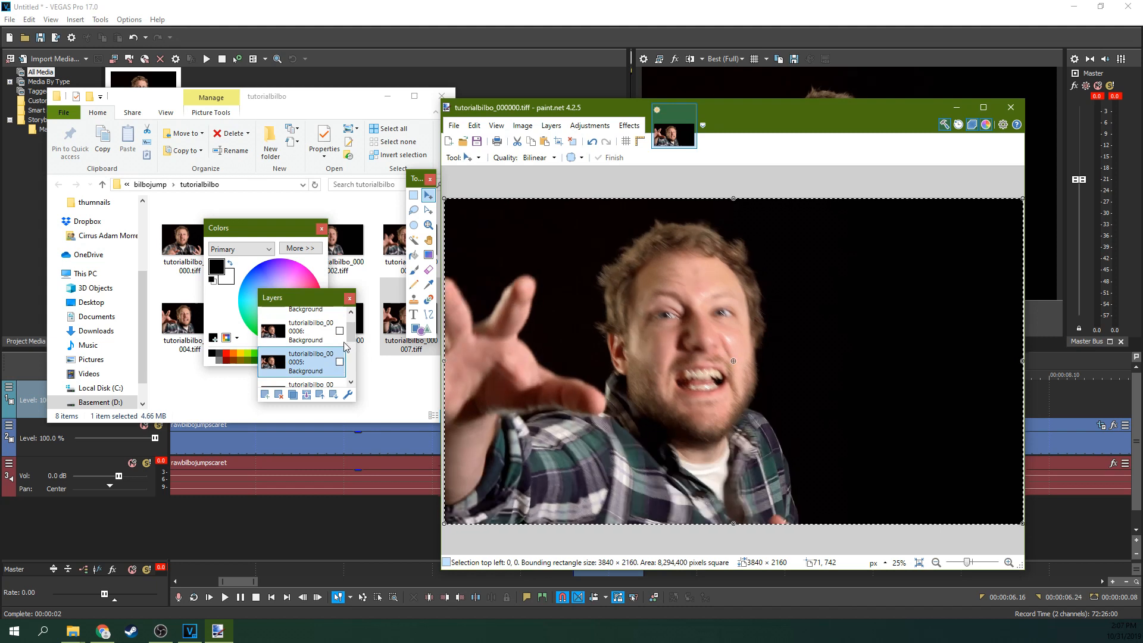
pyautogui.scroll(-1, 345, 347)
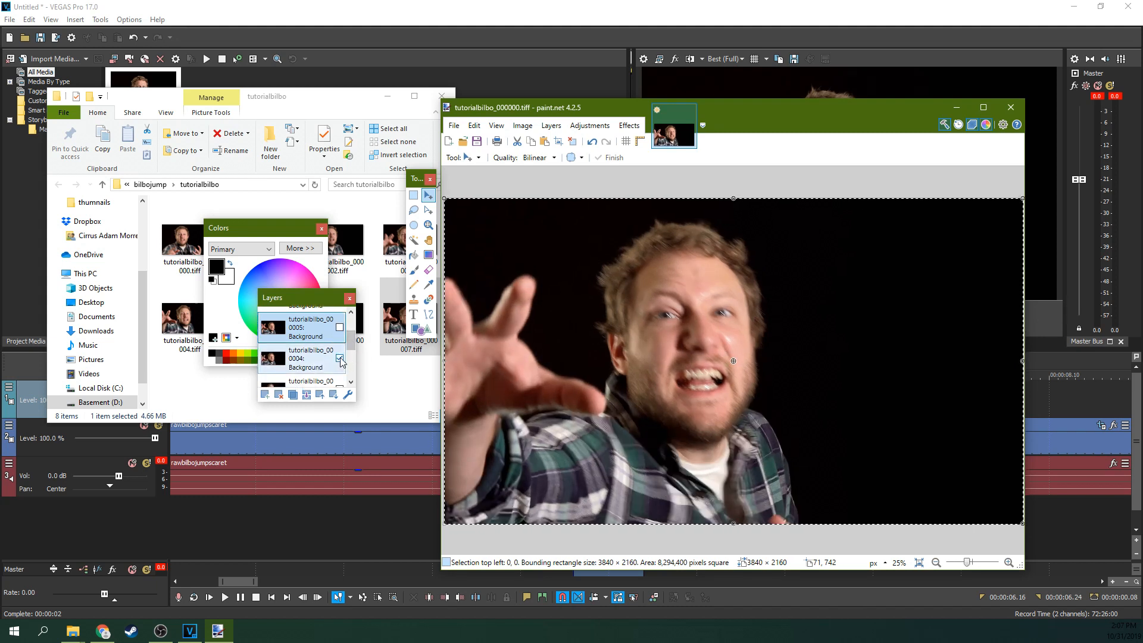
pyautogui.click(339, 359)
pyautogui.moveTo(354, 342); pyautogui.dragTo(353, 353)
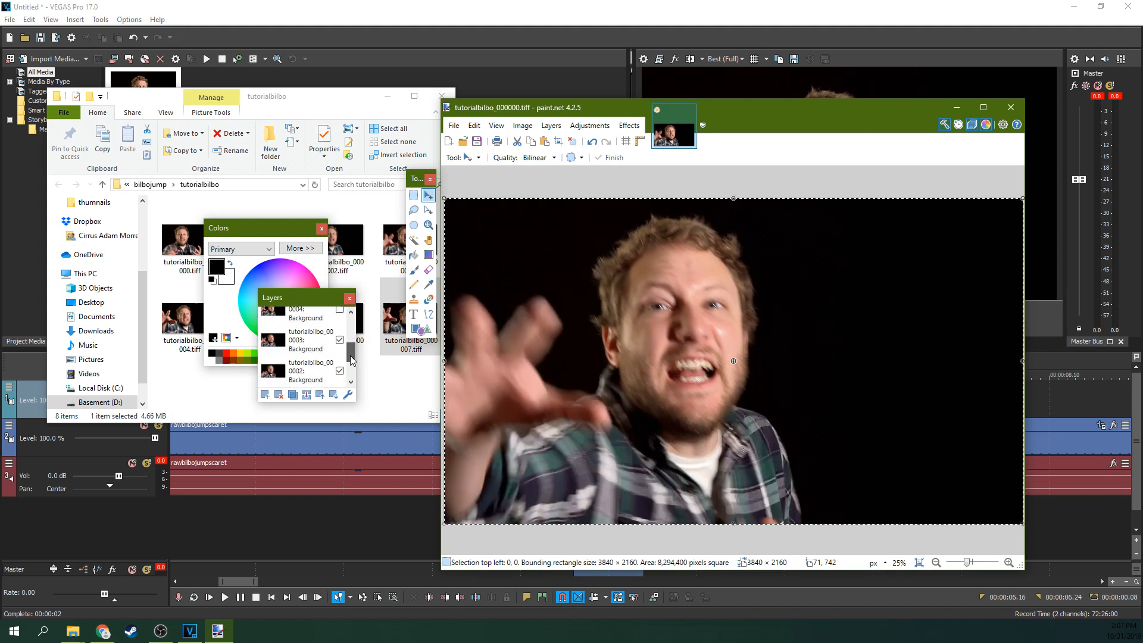
pyautogui.click(339, 340)
pyautogui.click(339, 371)
pyautogui.scroll(-2, 333, 357)
pyautogui.click(340, 340)
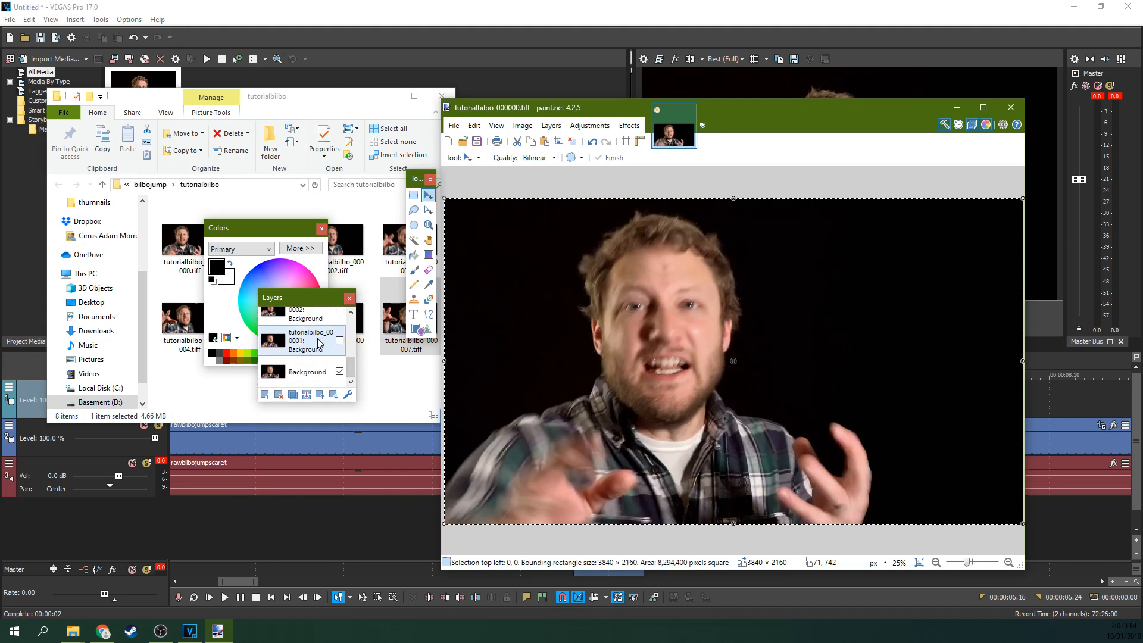
pyautogui.click(340, 371)
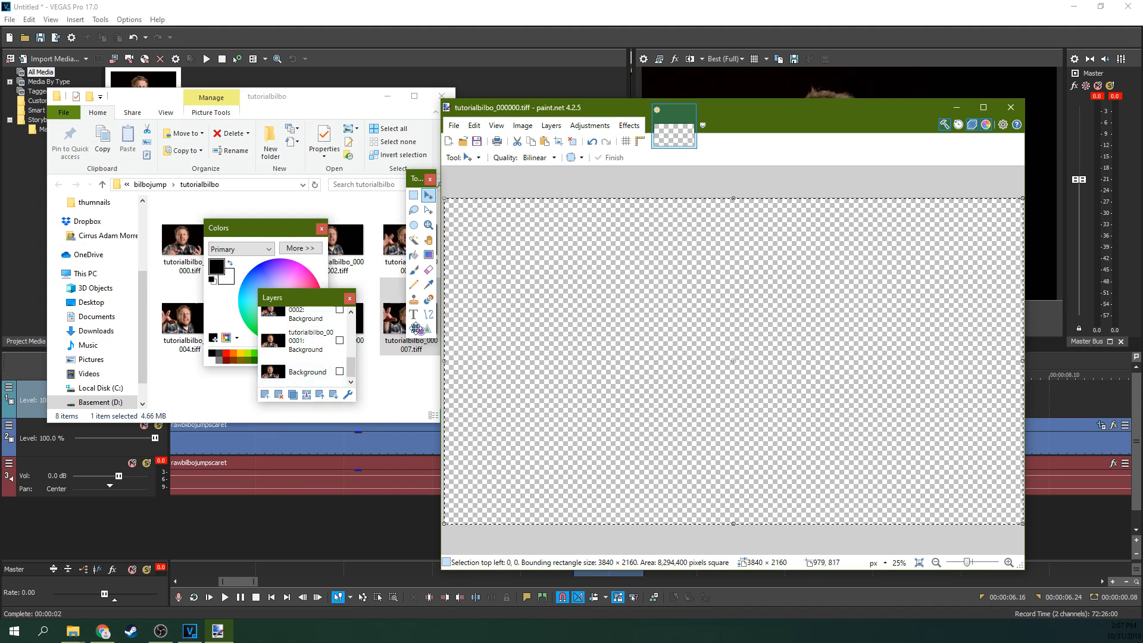
pyautogui.click(340, 371)
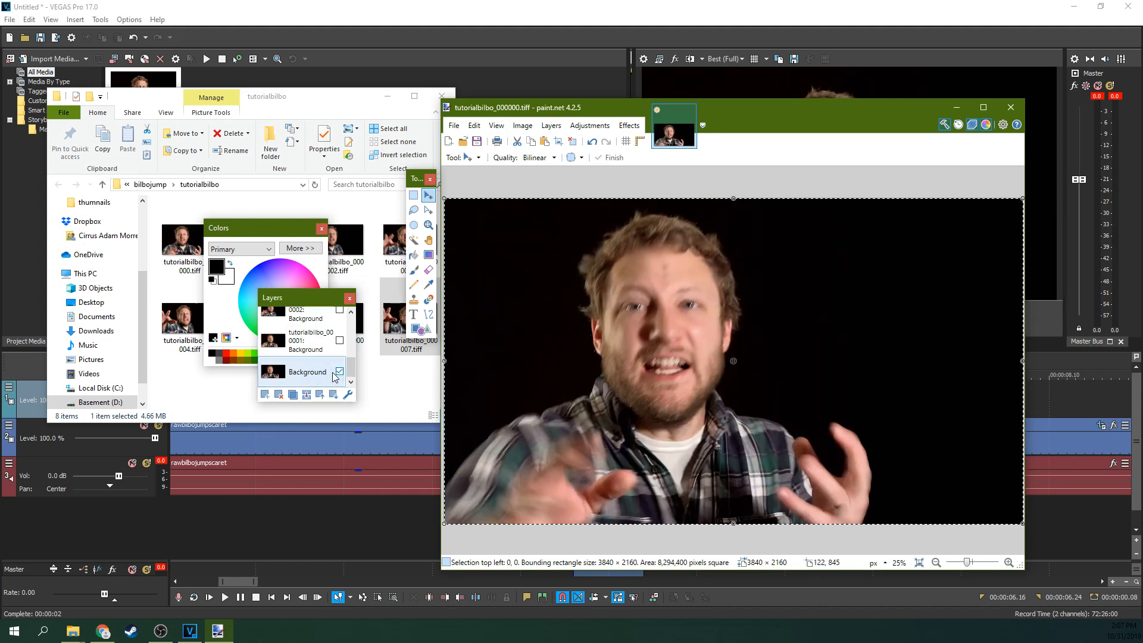
# Add a new empty layer directly above the Background layer.
pyautogui.click(265, 394)
pyautogui.scroll(-2, 310, 376)
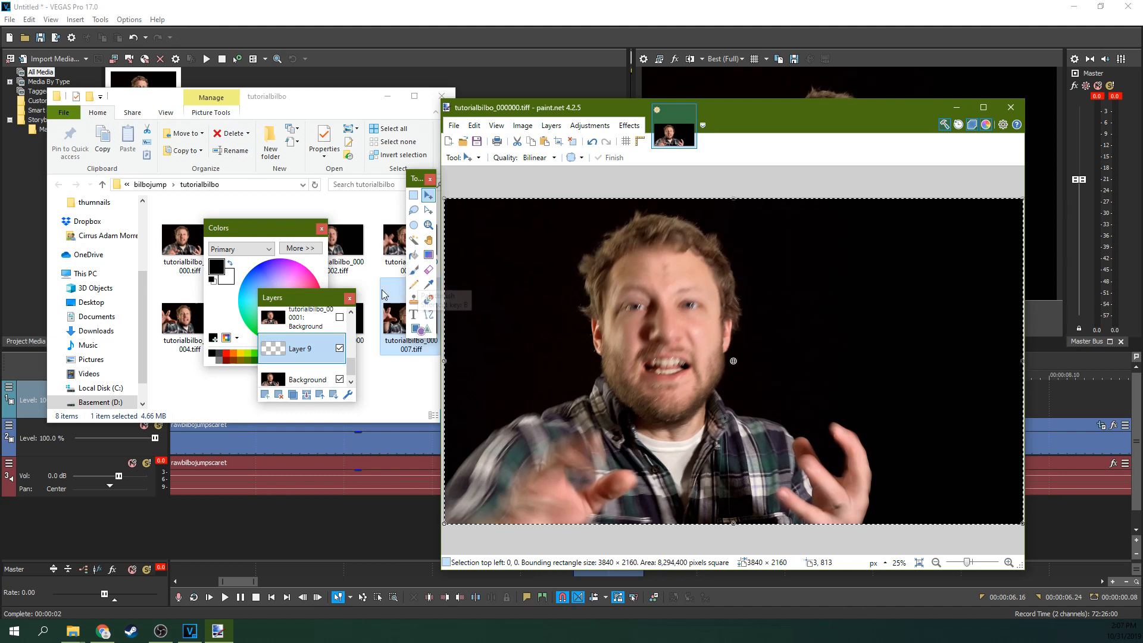
# Set the primary color to semi-transparent white (FFFFFF, opacity 128) and show the expanded color options.
pyautogui.click(269, 231)
pyautogui.click(212, 359)
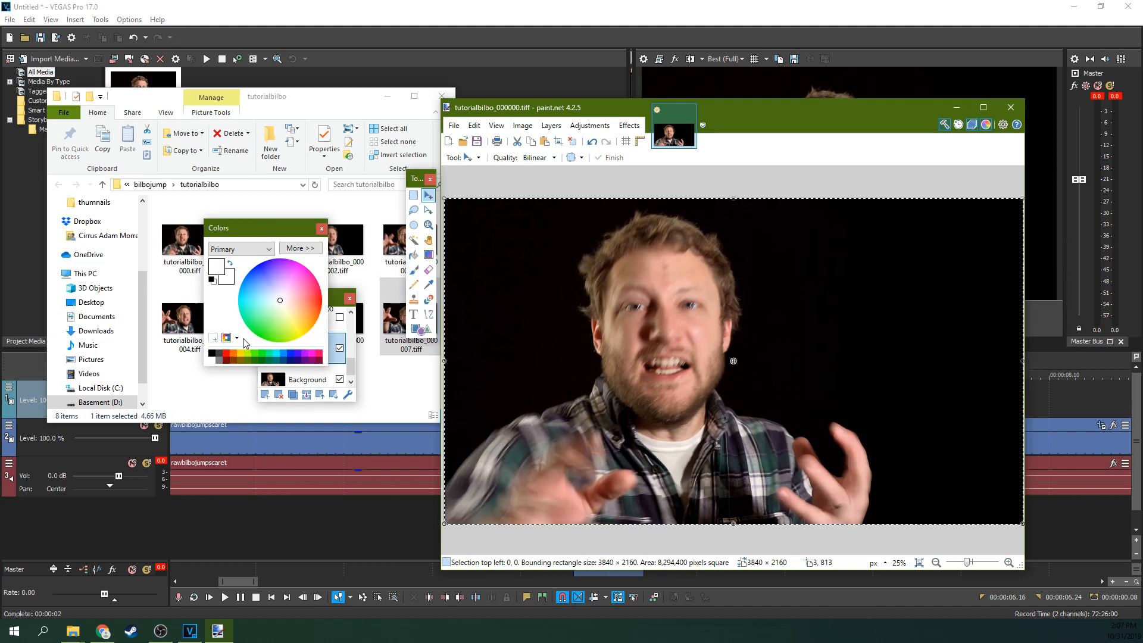
pyautogui.click(232, 339)
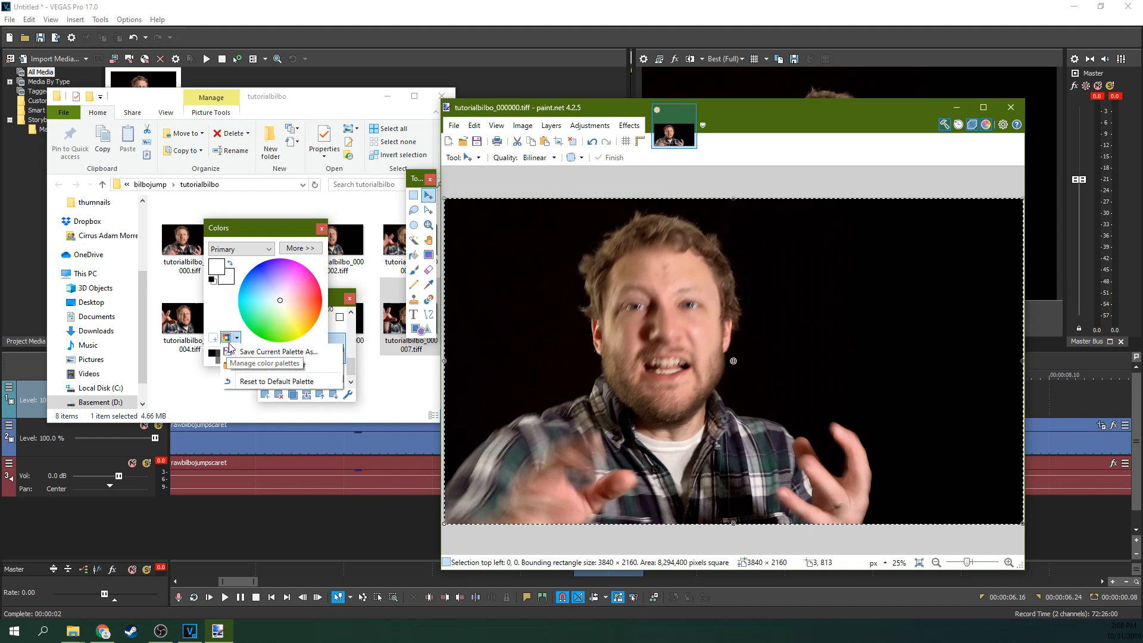
pyautogui.click(228, 337)
pyautogui.click(296, 248)
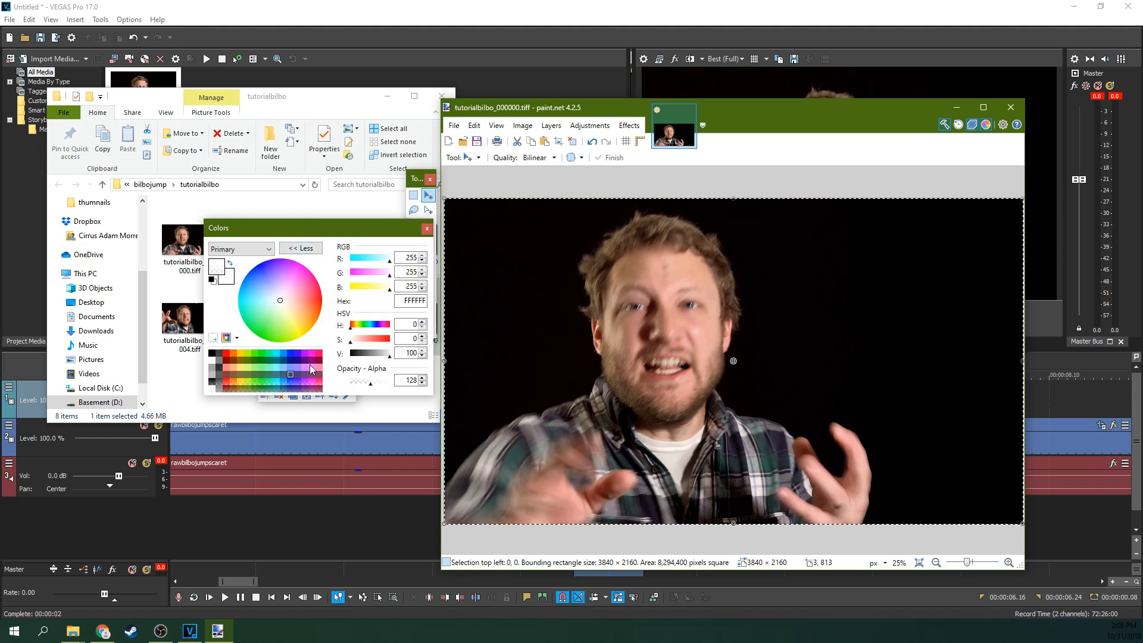
pyautogui.moveTo(380, 236); pyautogui.dragTo(327, 175)
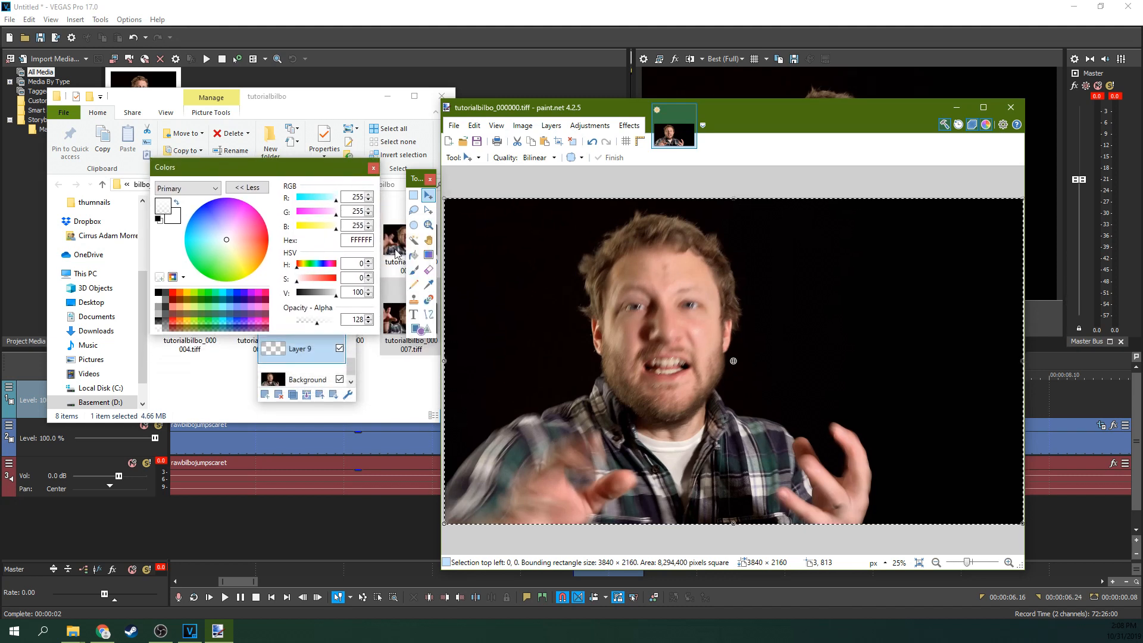
# Choose the Paintbrush tool and set its brush width to 50.
pyautogui.click(415, 271)
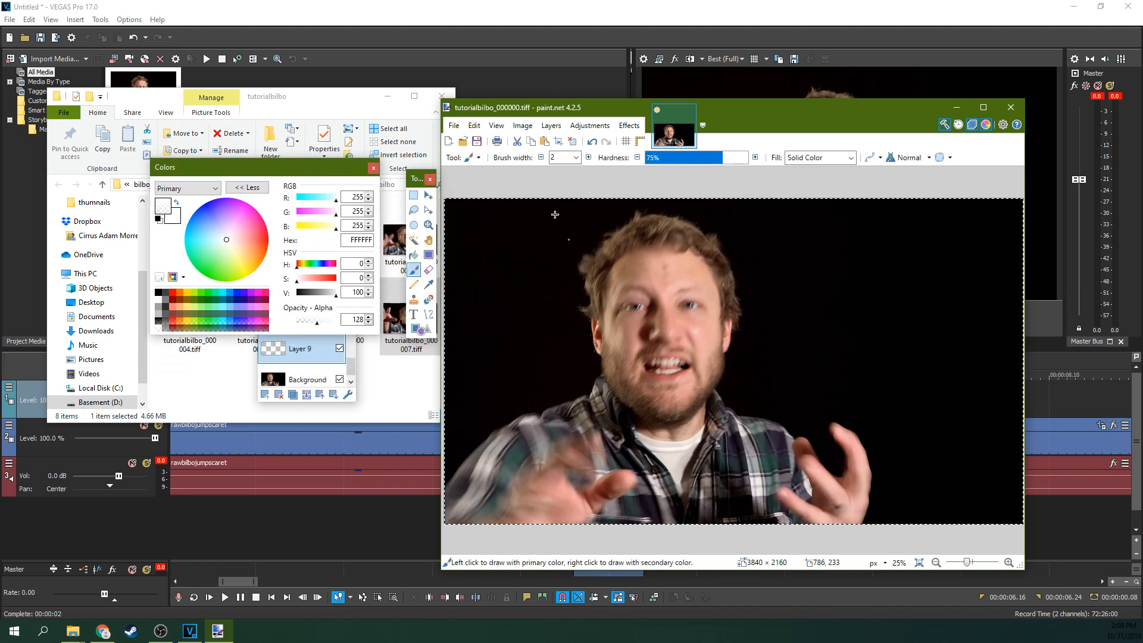
pyautogui.click(576, 158)
pyautogui.click(557, 304)
pyautogui.click(576, 158)
pyautogui.click(563, 291)
pyautogui.click(576, 158)
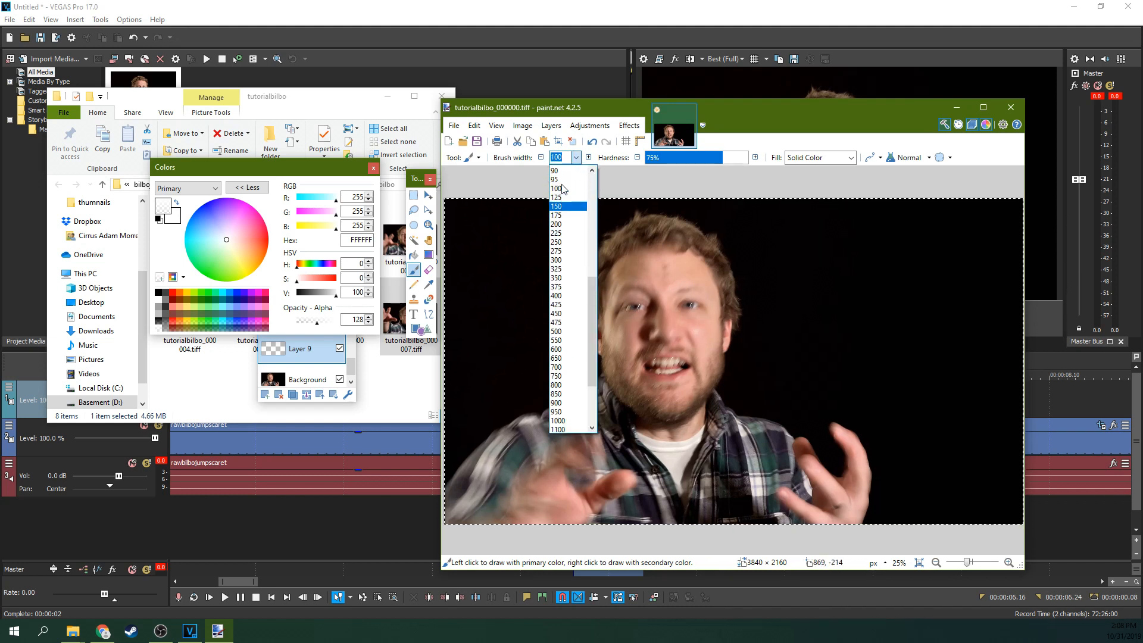
pyautogui.write('85')
pyautogui.press('Return')
pyautogui.click(576, 157)
pyautogui.scroll(2, 562, 197)
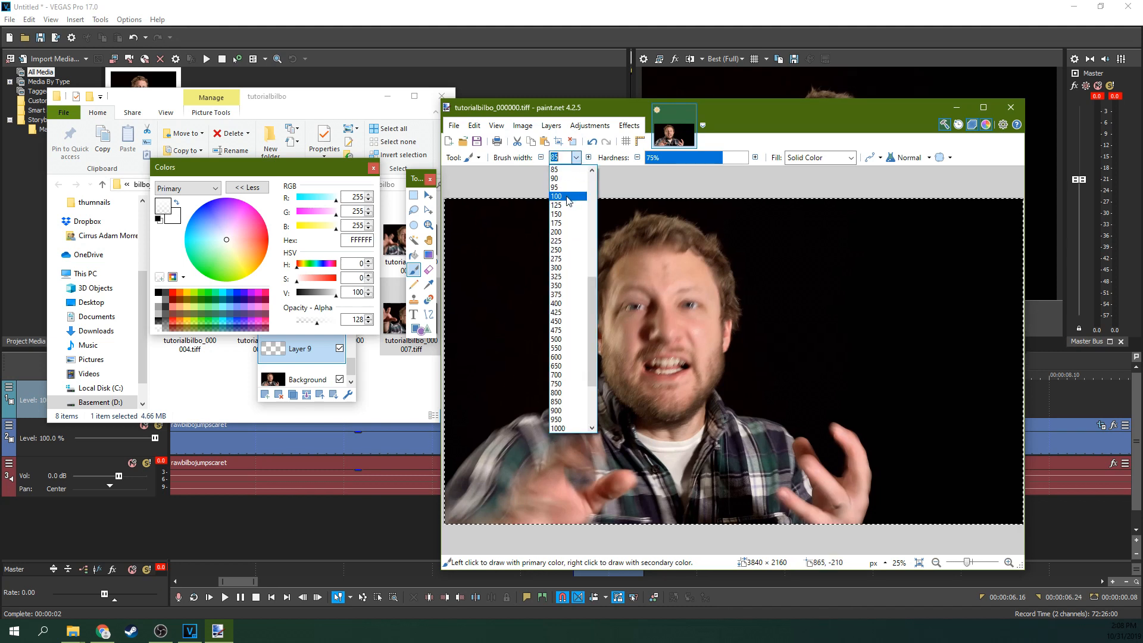
pyautogui.click(560, 194)
pyautogui.click(576, 157)
pyautogui.scroll(2, 563, 238)
pyautogui.click(560, 201)
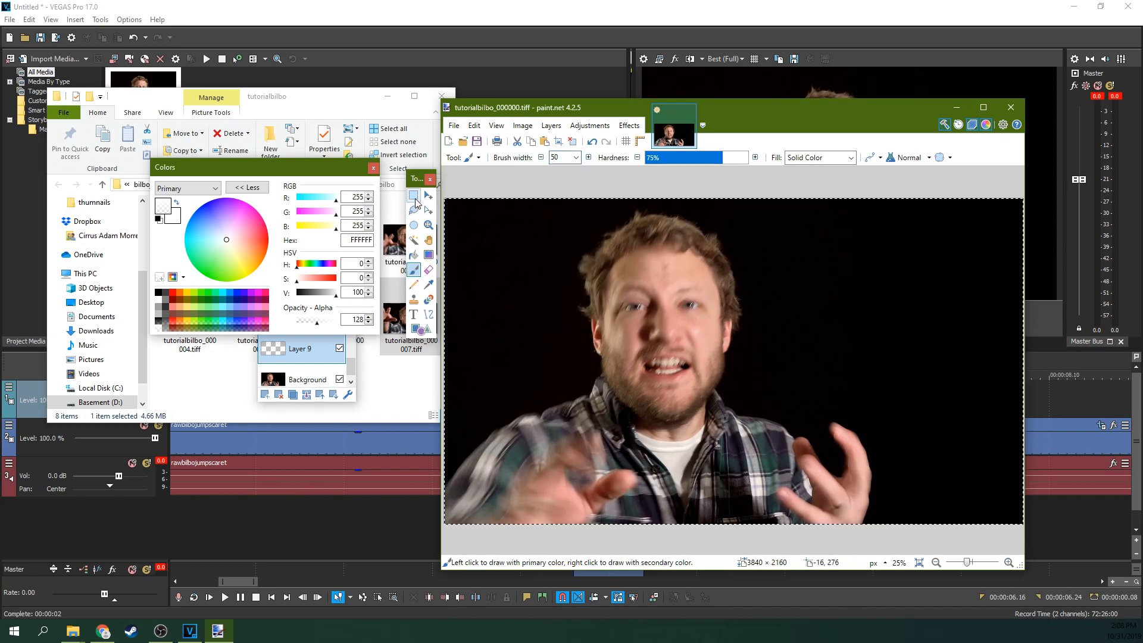
# Reduce the Paintbrush width to 30 for close-up painting on the eyes.
pyautogui.click(428, 224)
pyautogui.moveTo(638, 303); pyautogui.dragTo(641, 306)
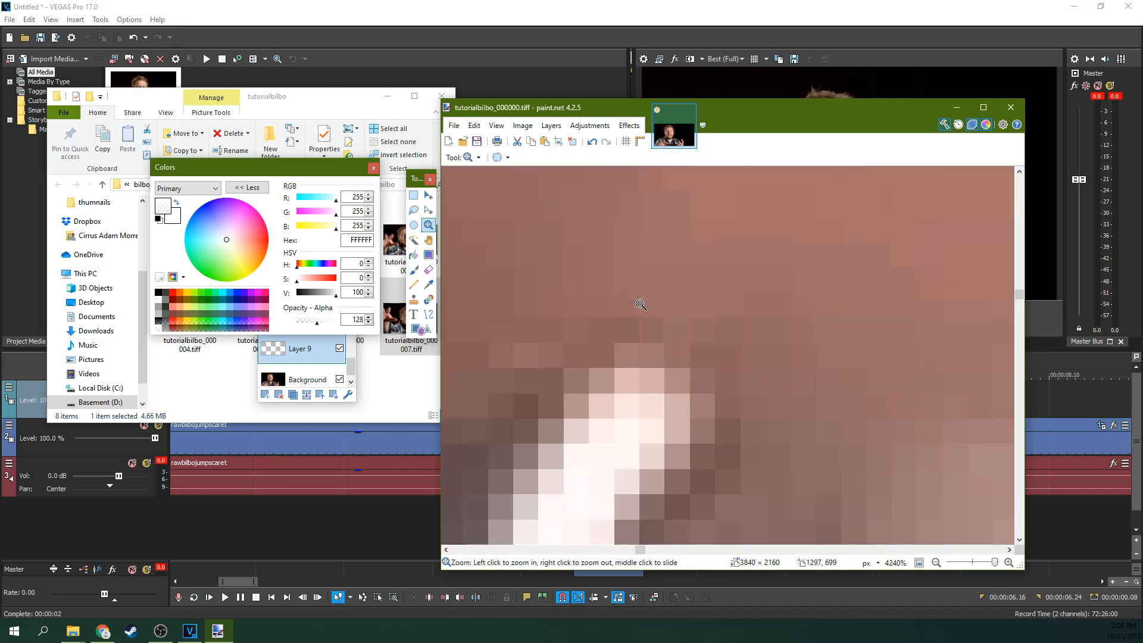
pyautogui.scroll(-2, 667, 330)
pyautogui.scroll(-4, 667, 331)
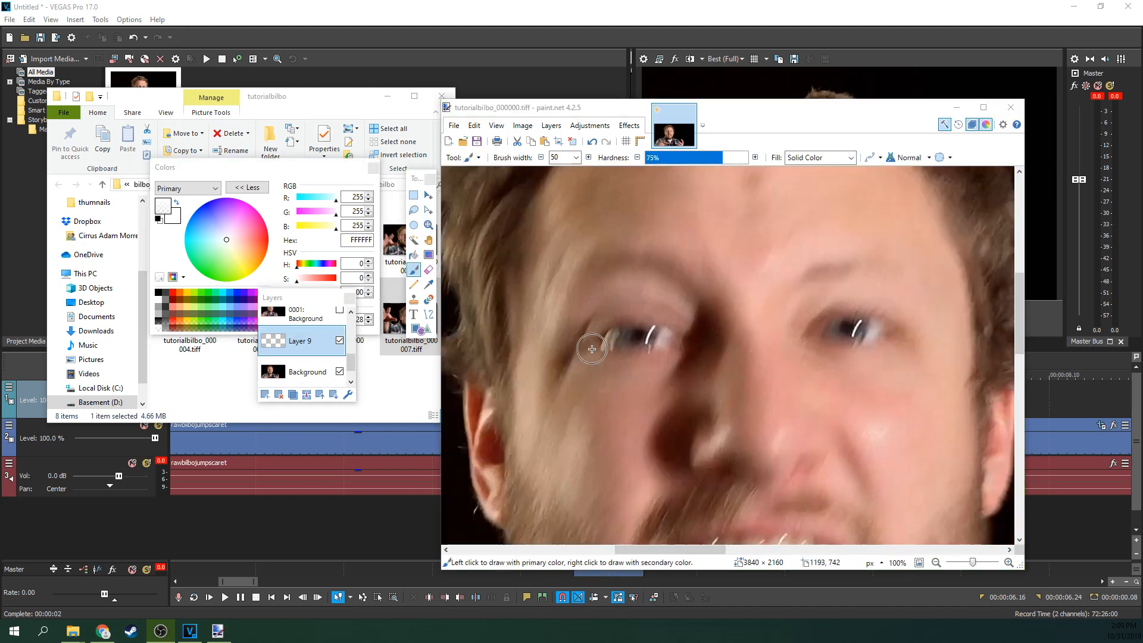
pyautogui.scroll(1, 621, 350)
pyautogui.scroll(-1, 622, 351)
pyautogui.click(576, 157)
pyautogui.scroll(2, 565, 196)
pyautogui.click(563, 187)
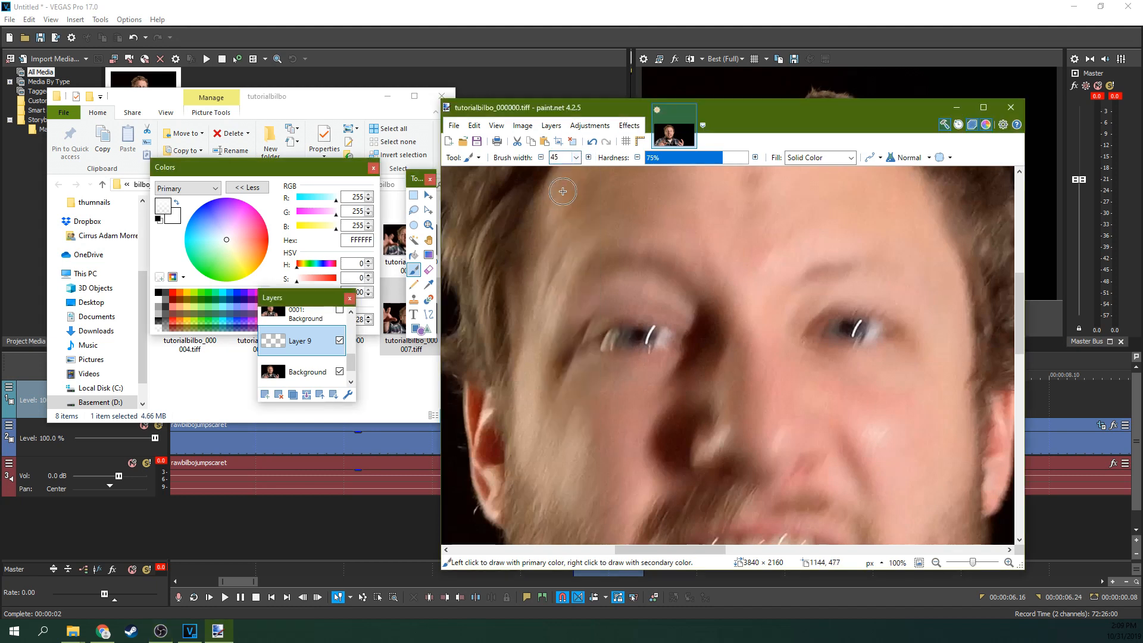
pyautogui.click(576, 158)
pyautogui.scroll(2, 566, 194)
pyautogui.click(567, 197)
# Paint semi-transparent white spots on both sides of each iris in the two eyes on the new layer.
pyautogui.click(611, 341)
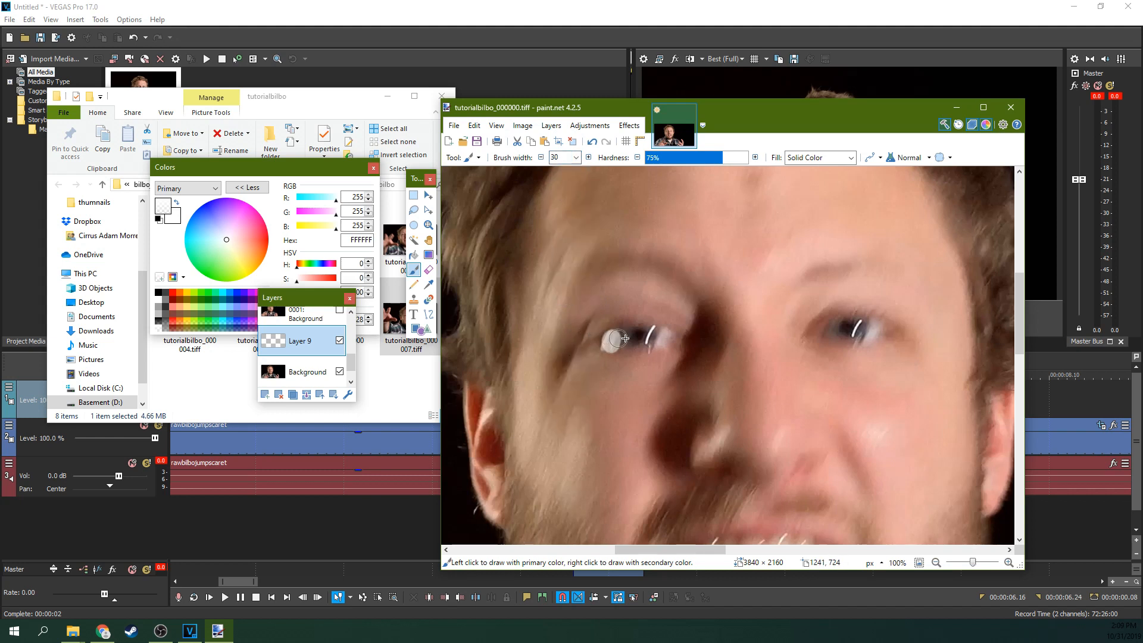
pyautogui.click(659, 341)
pyautogui.click(825, 331)
pyautogui.click(870, 333)
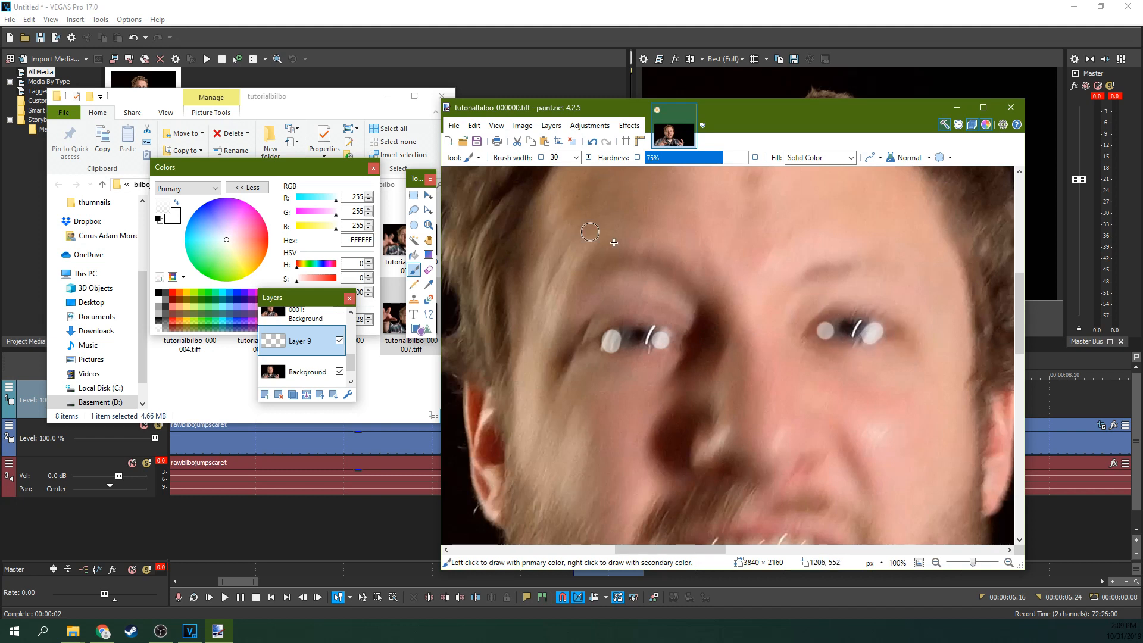
pyautogui.moveTo(1017, 299)
pyautogui.mouseDown()
pyautogui.moveTo(1026, 368)
pyautogui.moveTo(1028, 318)
pyautogui.mouseUp()
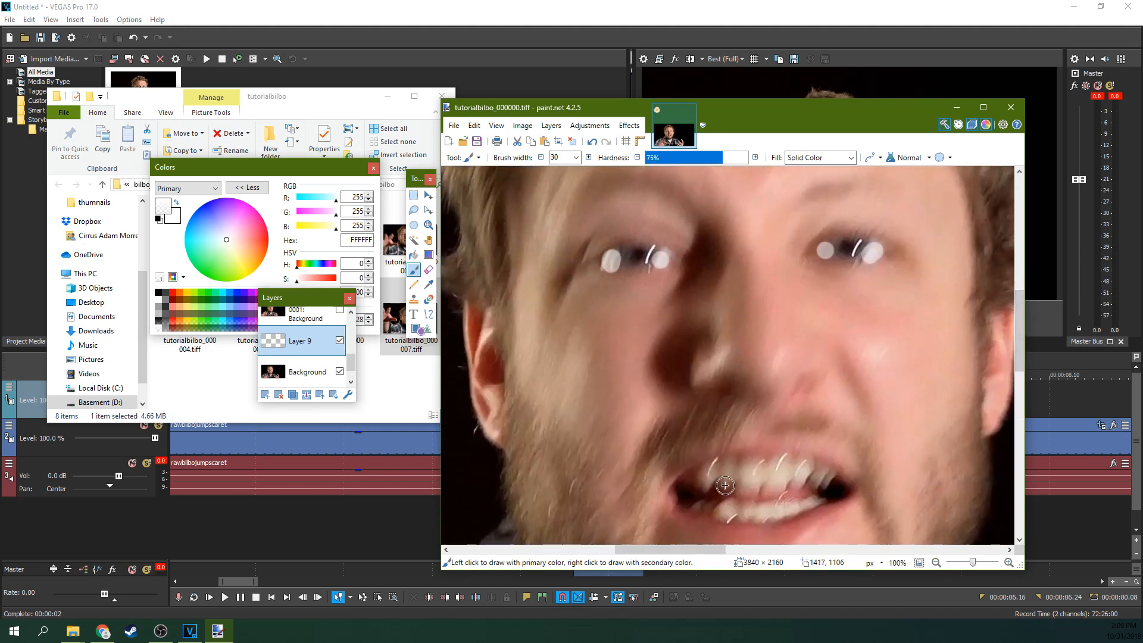
# Set the brush width to 20 and paint semi-transparent white over the individual upper and lower teeth.
pyautogui.click(576, 157)
pyautogui.scroll(1, 575, 199)
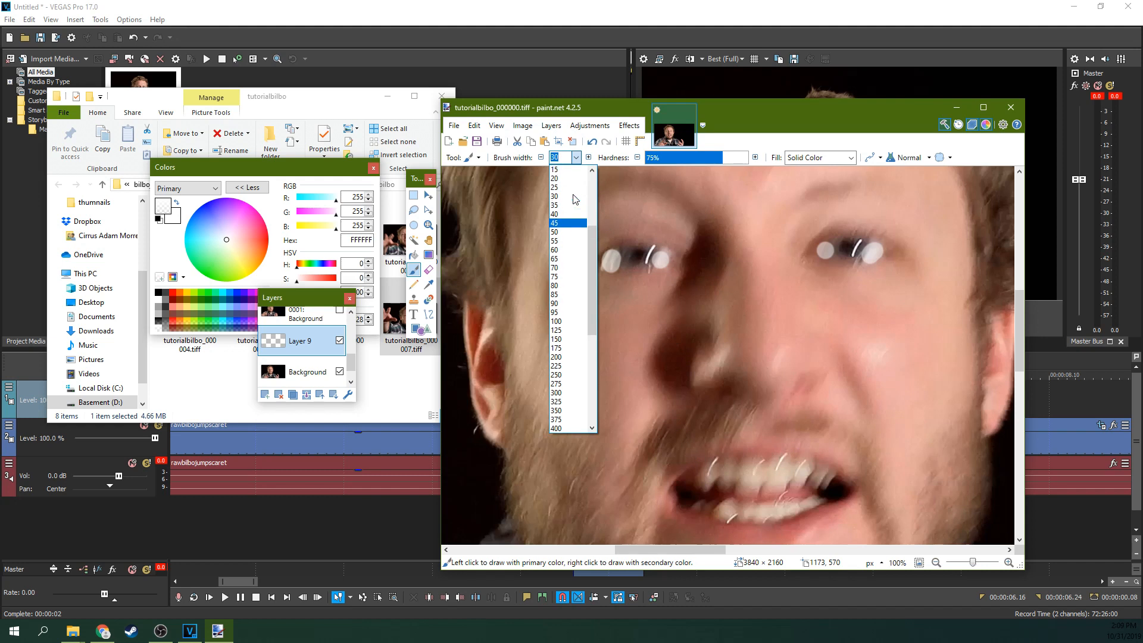
pyautogui.click(566, 178)
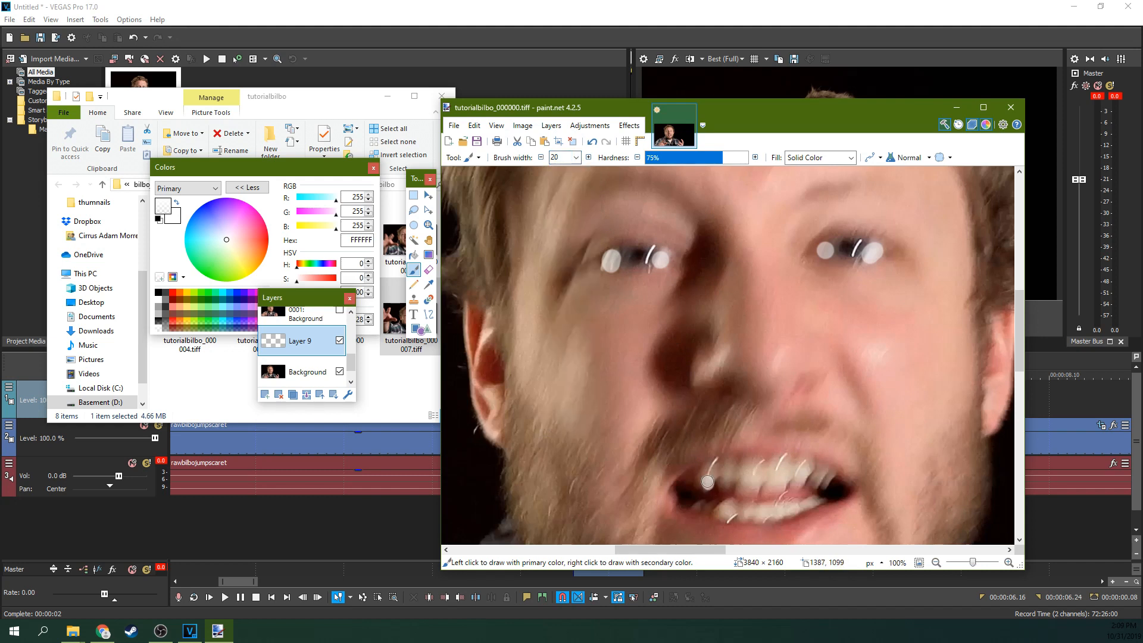
pyautogui.moveTo(710, 474); pyautogui.dragTo(722, 464)
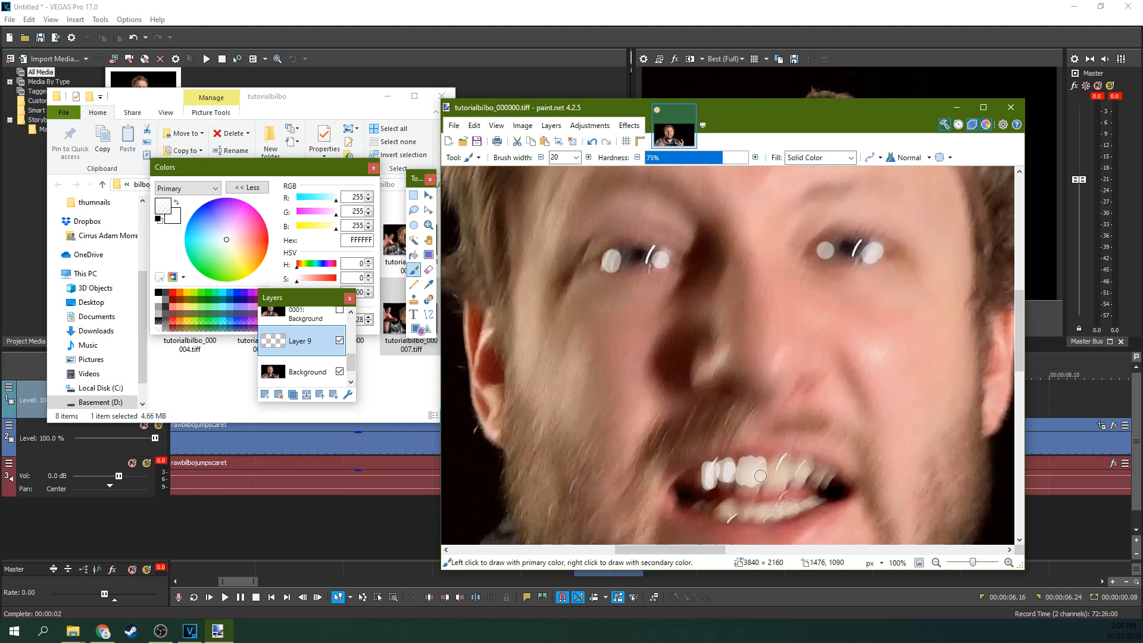
pyautogui.moveTo(771, 466); pyautogui.dragTo(773, 478)
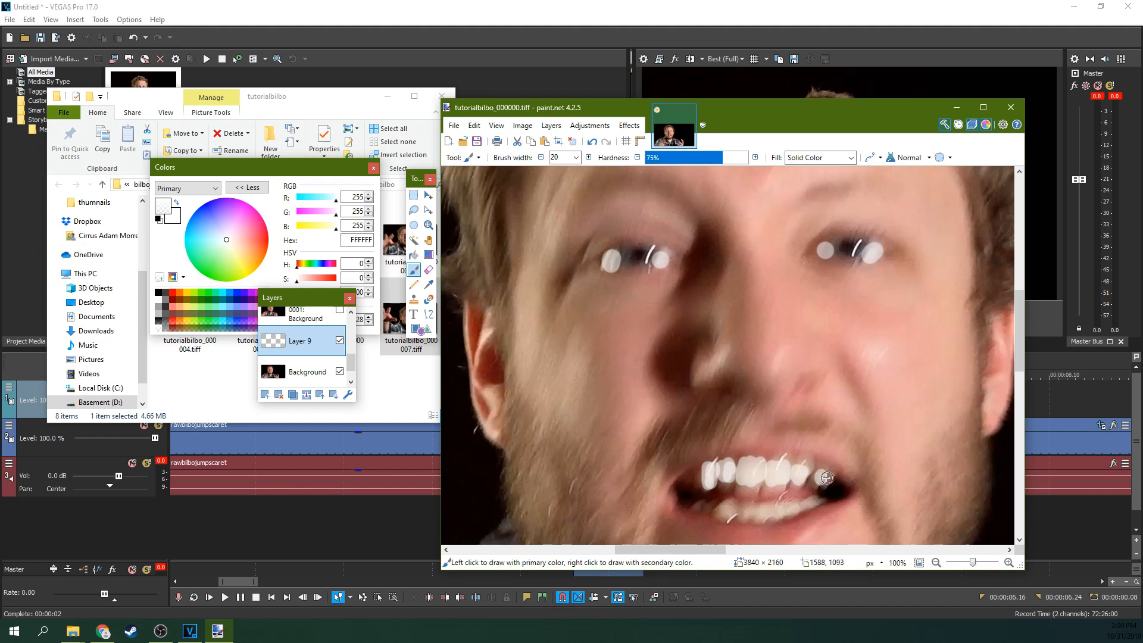
pyautogui.moveTo(799, 464); pyautogui.dragTo(777, 461)
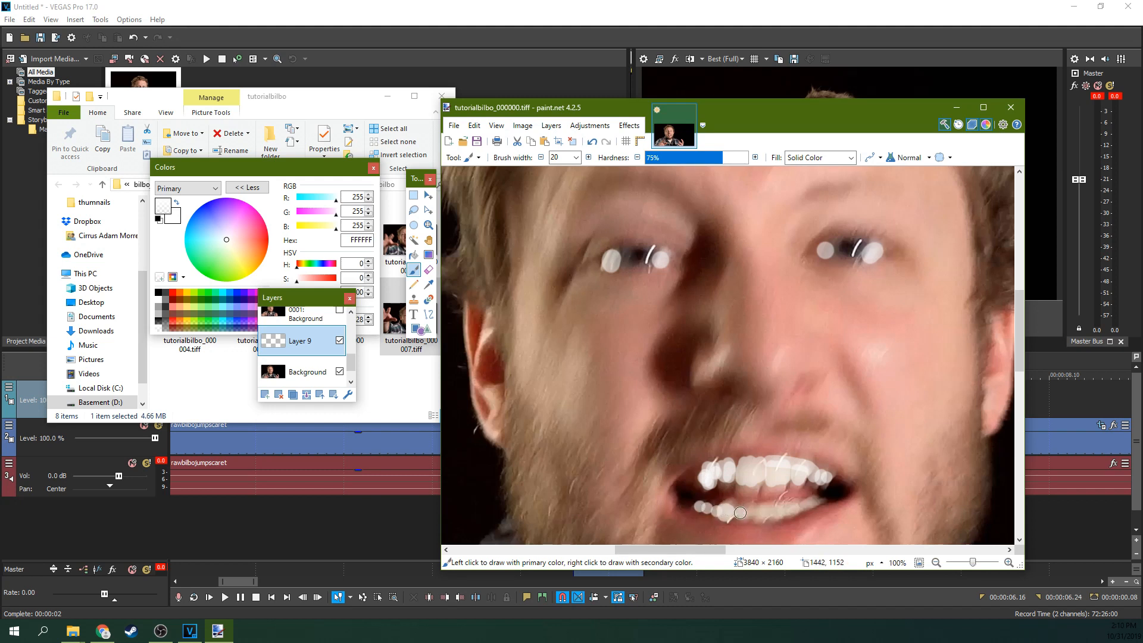
pyautogui.moveTo(759, 515); pyautogui.dragTo(819, 502)
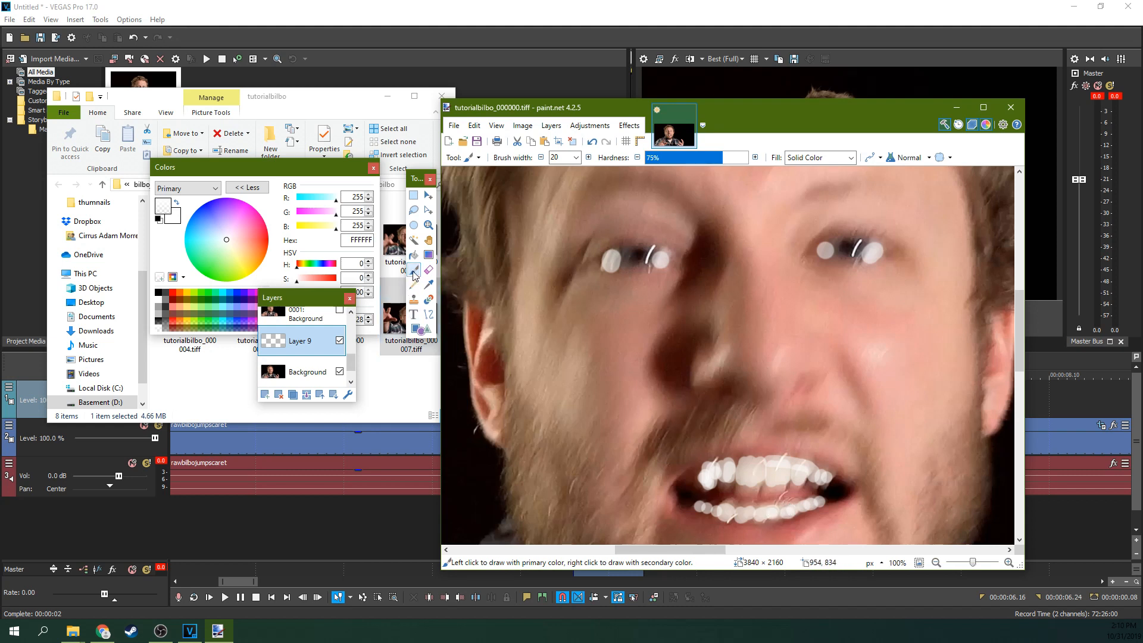
# Switch the primary color to semi-transparent black (000000, opacity 128) and paint over the irises of both eyes.
pyautogui.click(158, 321)
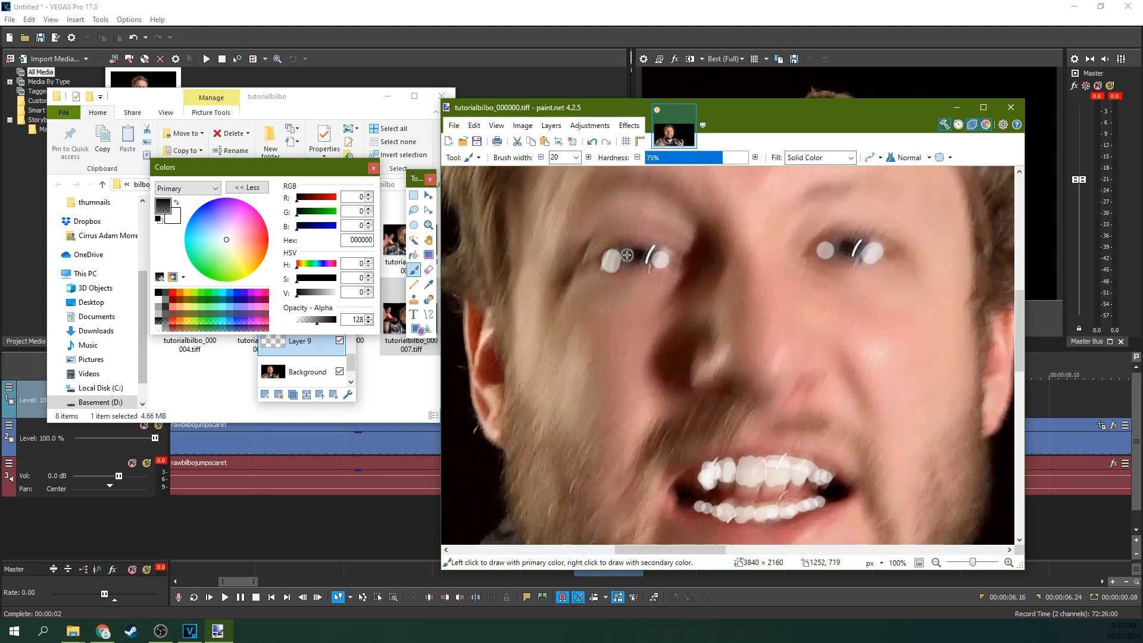
pyautogui.moveTo(626, 260); pyautogui.dragTo(643, 256)
pyautogui.moveTo(873, 237)
pyautogui.mouseDown()
pyautogui.moveTo(840, 247)
pyautogui.moveTo(852, 250)
pyautogui.moveTo(836, 242)
pyautogui.mouseUp()
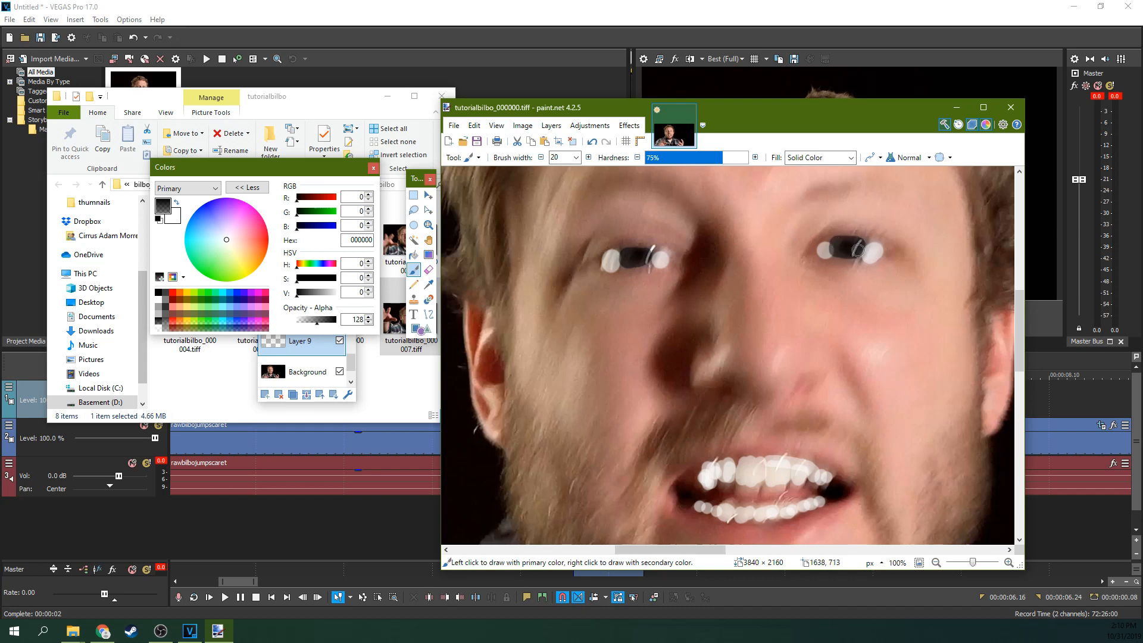
# Hide the Background layer, apply the Oil Painting effect to the painted eyes and teeth on Layer 9, and show Background again.
pyautogui.click(339, 372)
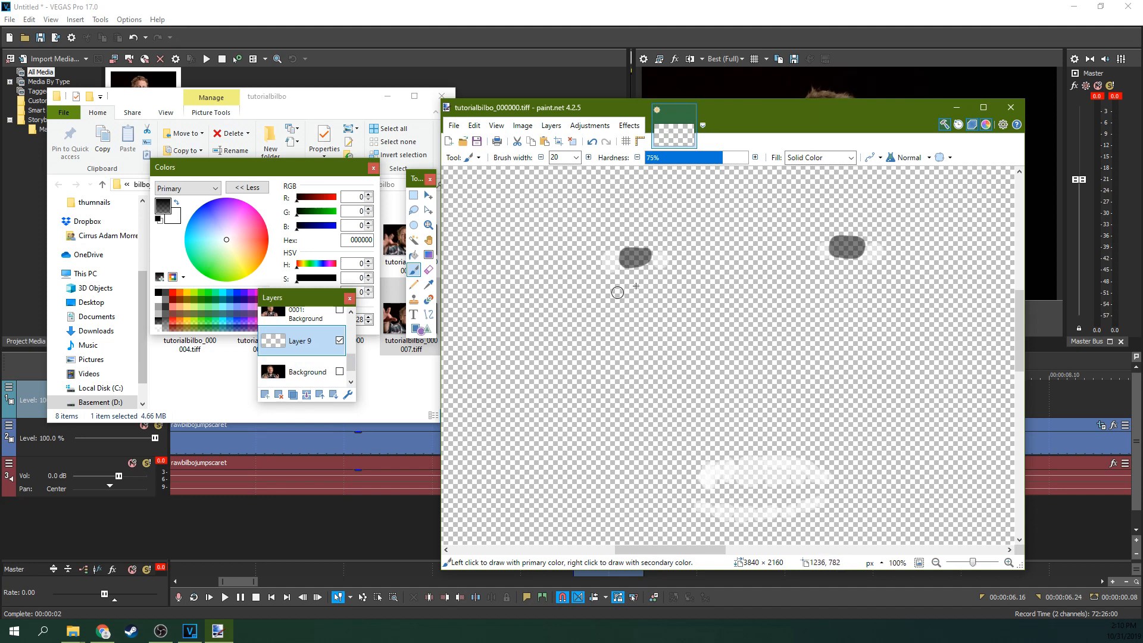
pyautogui.click(628, 126)
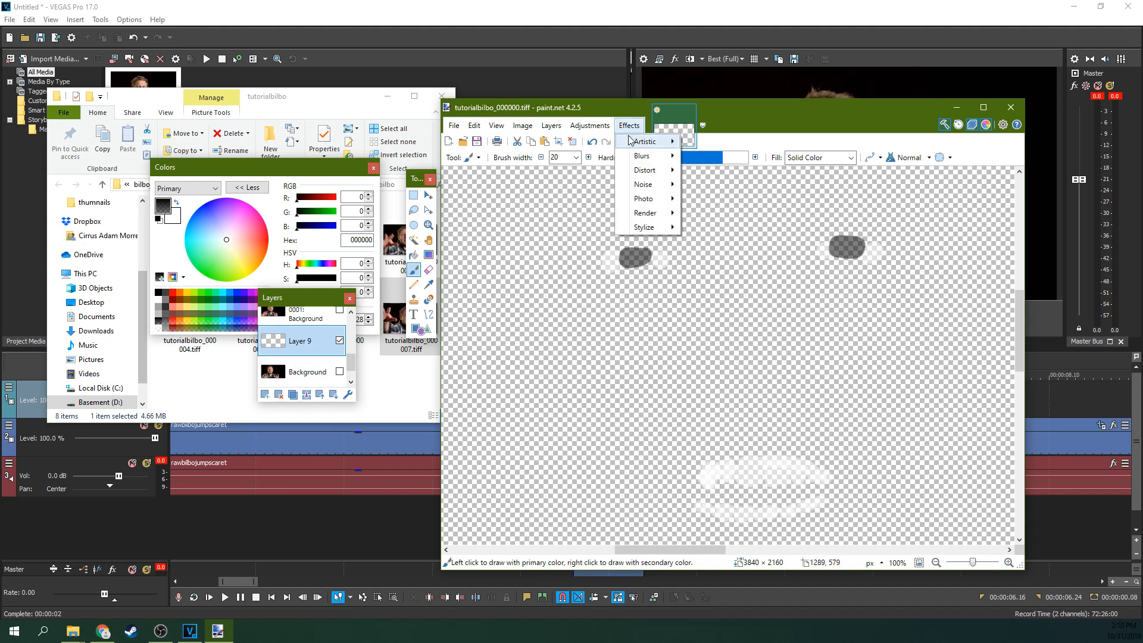
pyautogui.moveTo(632, 142)
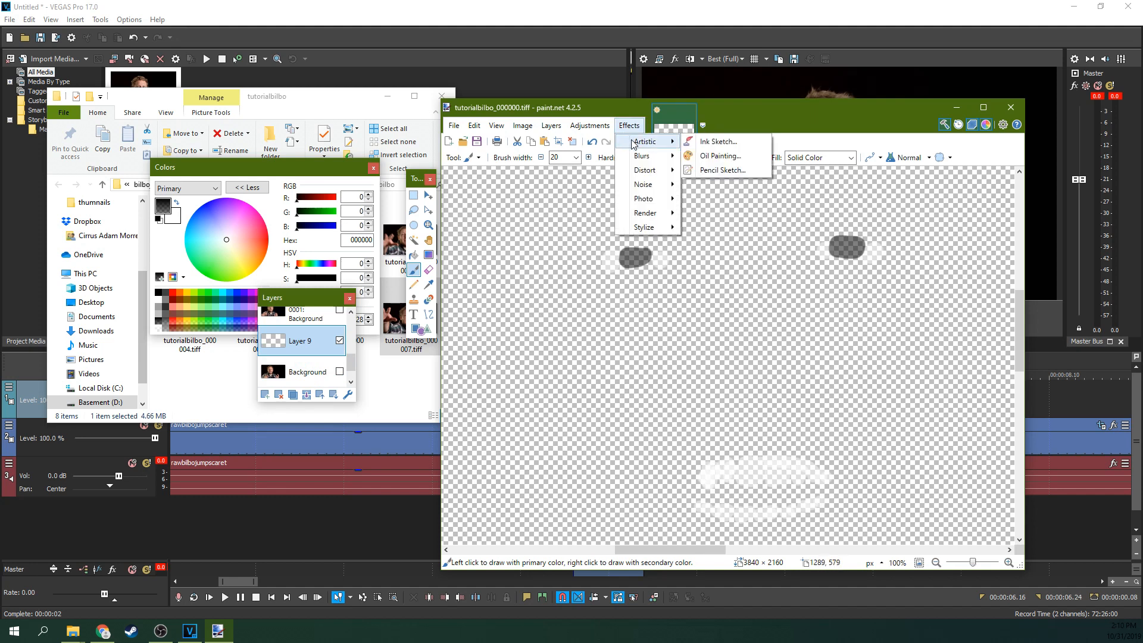
pyautogui.click(697, 155)
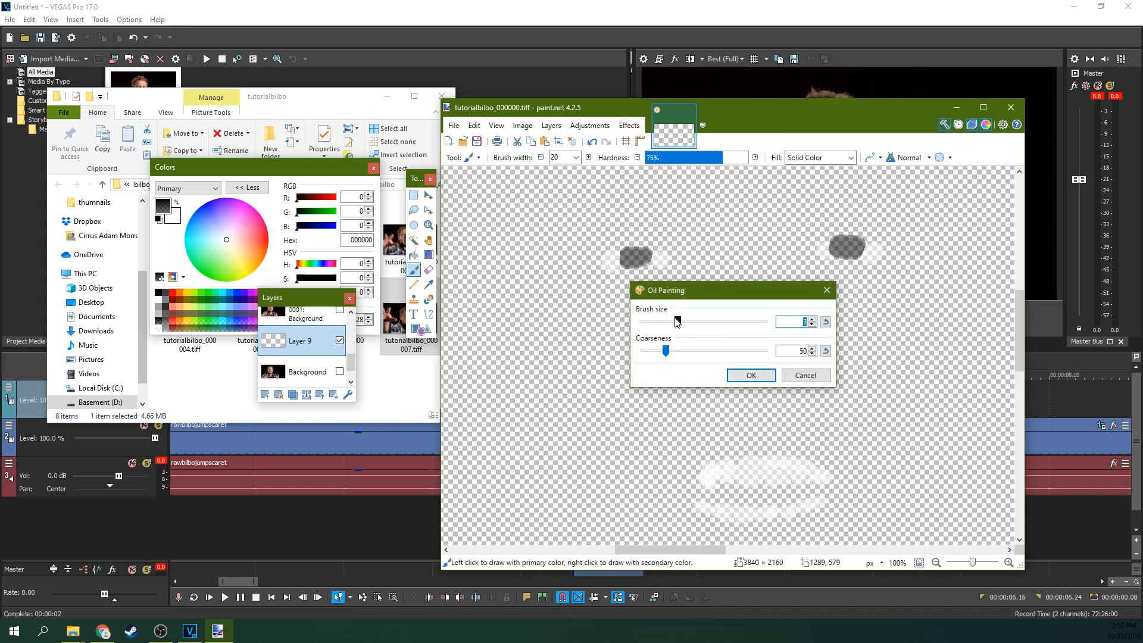
pyautogui.moveTo(665, 351); pyautogui.dragTo(722, 328)
pyautogui.click(751, 375)
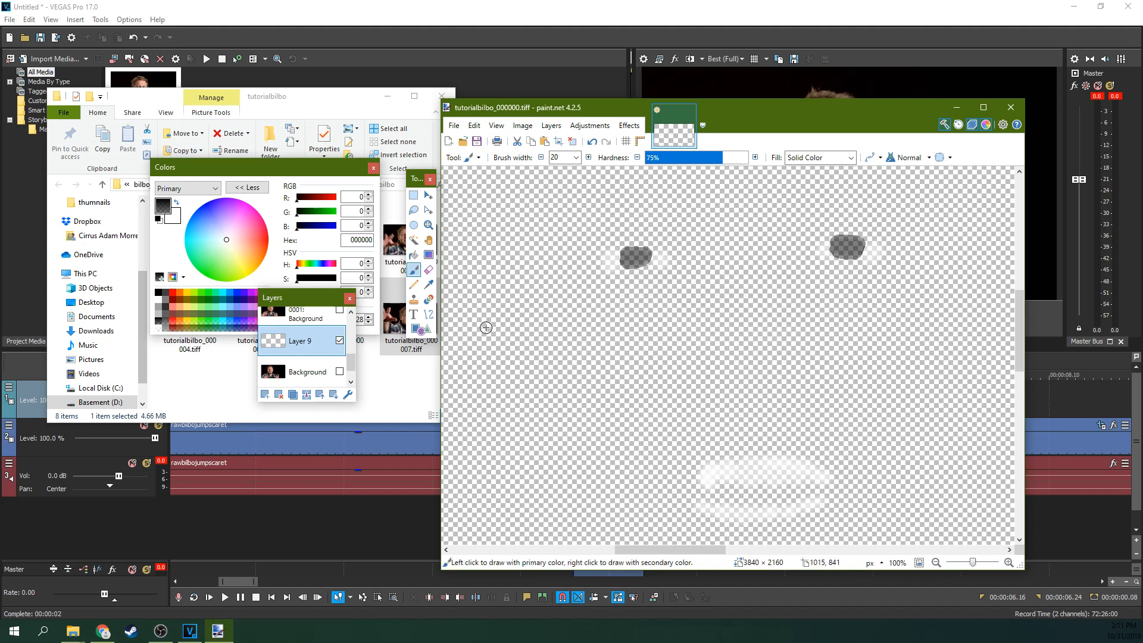
pyautogui.click(339, 372)
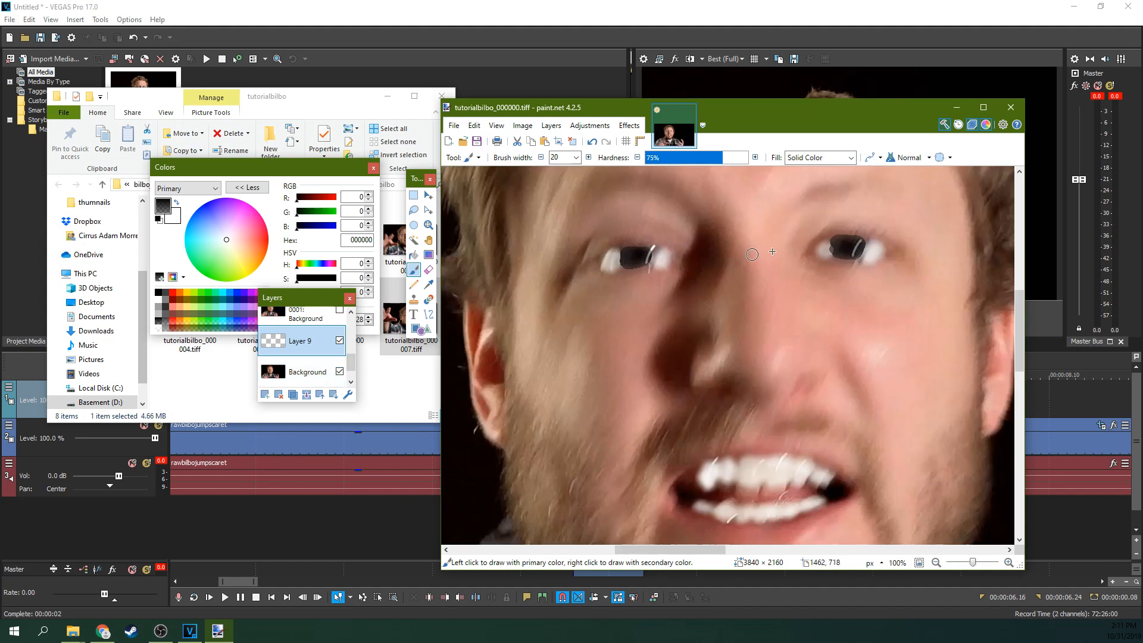
# Compare the face with and without the painted eyes and teeth by toggling the visibility of Background and Layer 9.
pyautogui.scroll(-3, 775, 408)
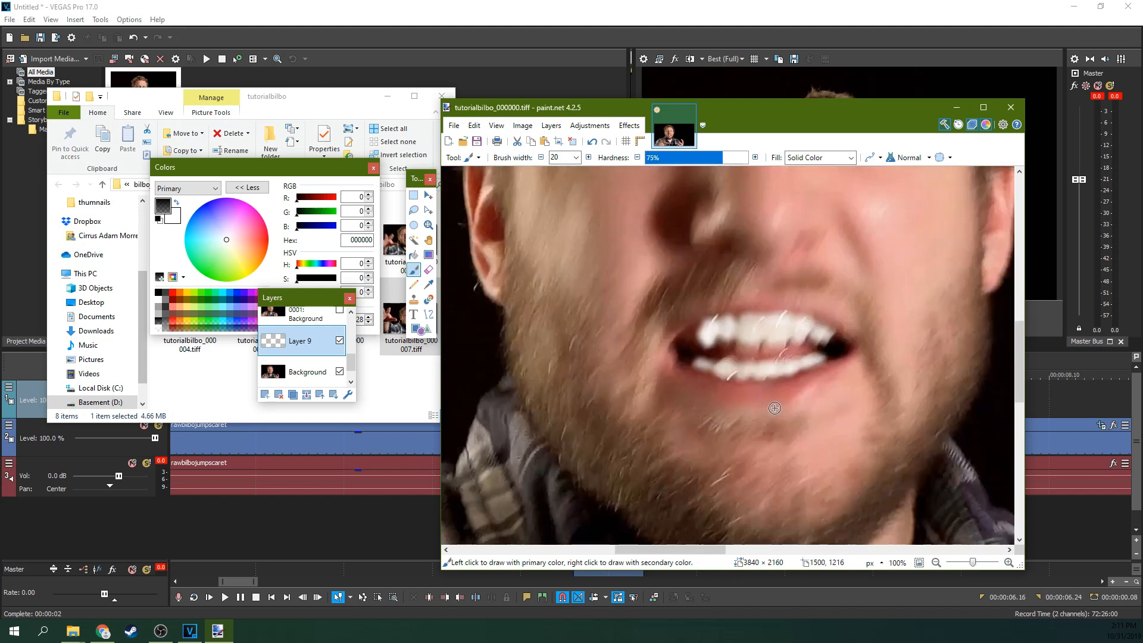
pyautogui.scroll(3, 774, 408)
pyautogui.scroll(-1, 555, 353)
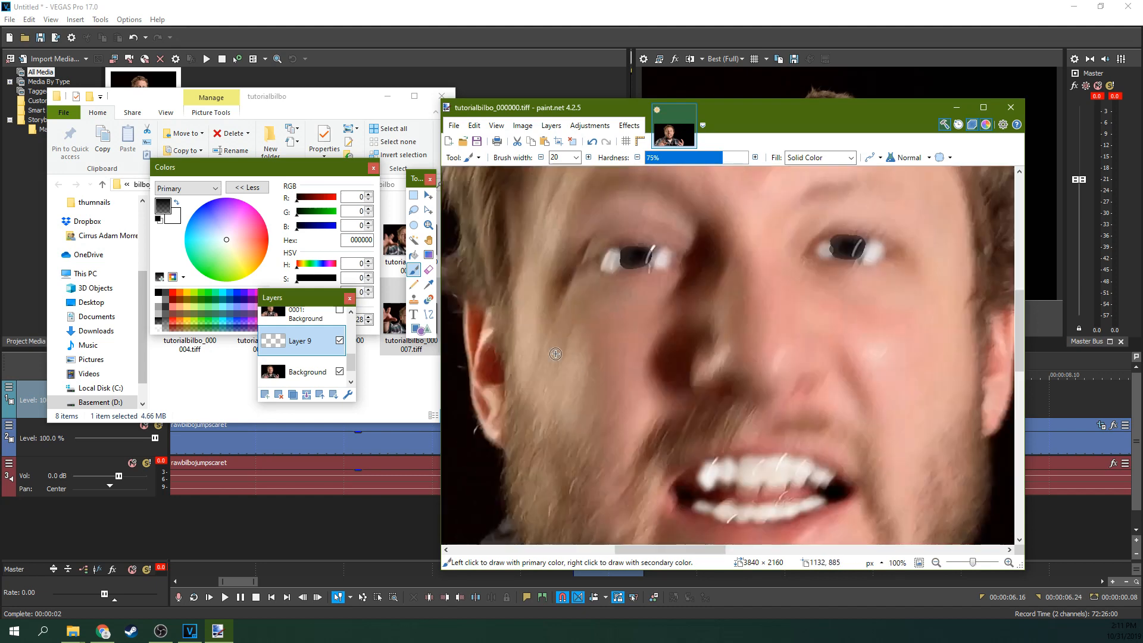
pyautogui.click(339, 371)
pyautogui.click(339, 371)
pyautogui.click(340, 341)
pyautogui.click(340, 341)
pyautogui.click(339, 341)
pyautogui.click(340, 341)
pyautogui.click(342, 343)
pyautogui.click(342, 343)
pyautogui.click(340, 342)
pyautogui.click(341, 342)
pyautogui.click(340, 341)
pyautogui.click(340, 341)
pyautogui.scroll(2, 343, 357)
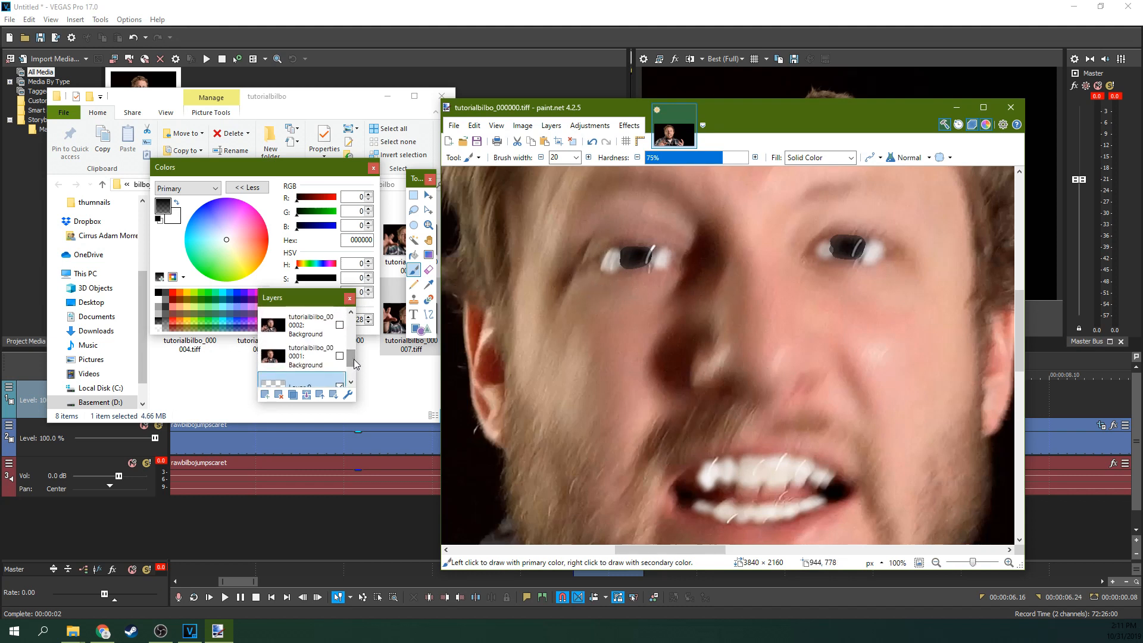
pyautogui.scroll(-2, 350, 369)
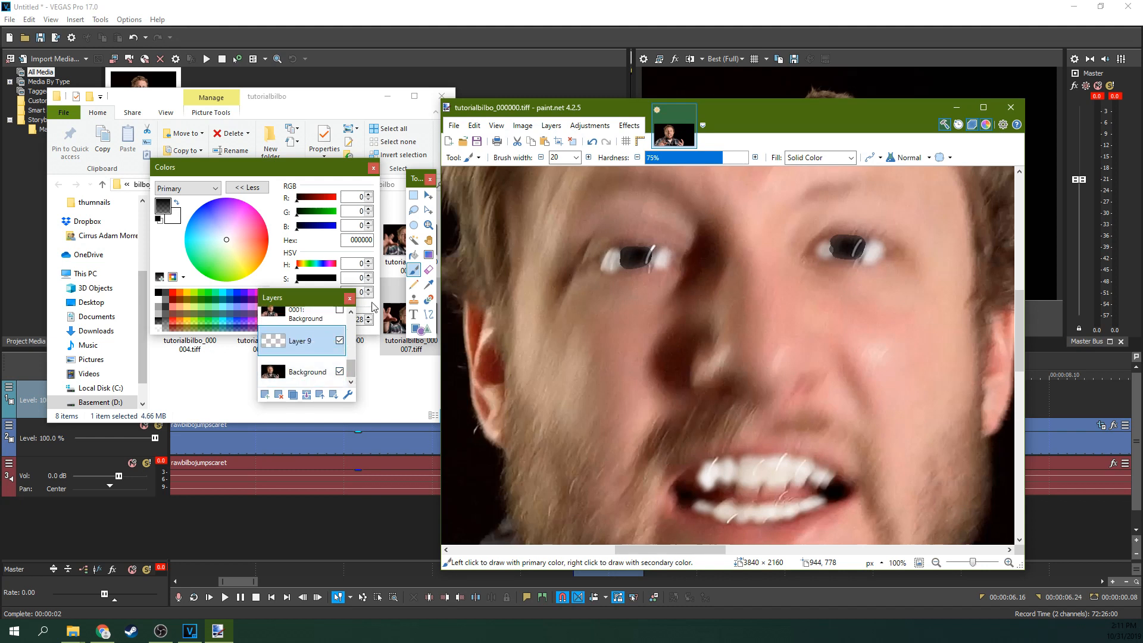
# Save the layered image in paint.net format as tutorialbilbo_000000.pdn in the tutorialbilbo folder.
pyautogui.click(454, 126)
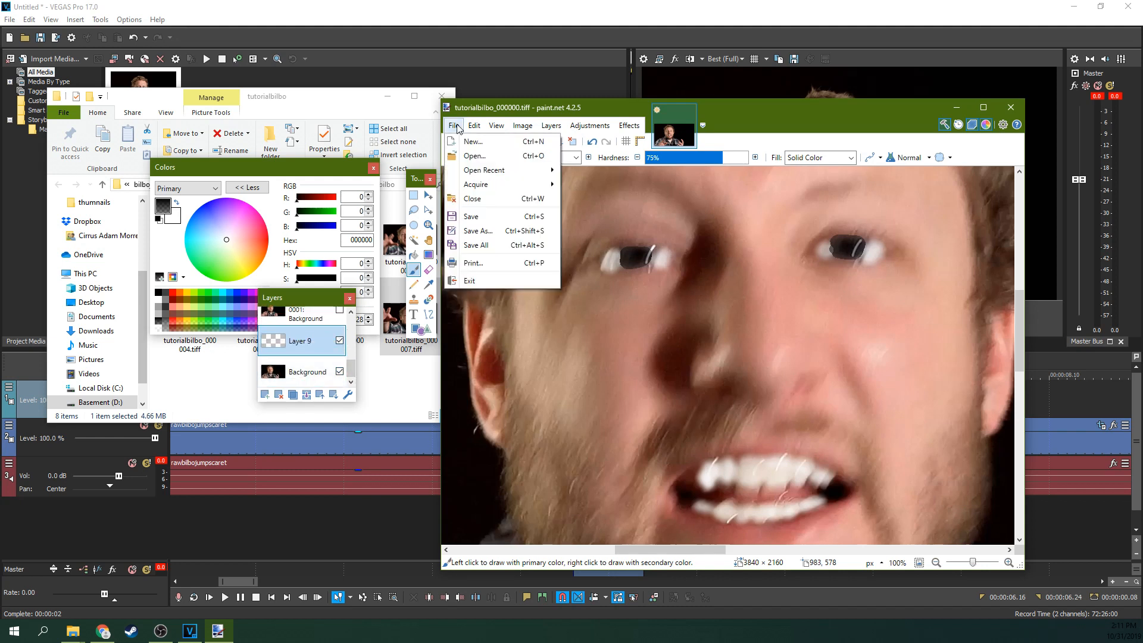
pyautogui.click(480, 230)
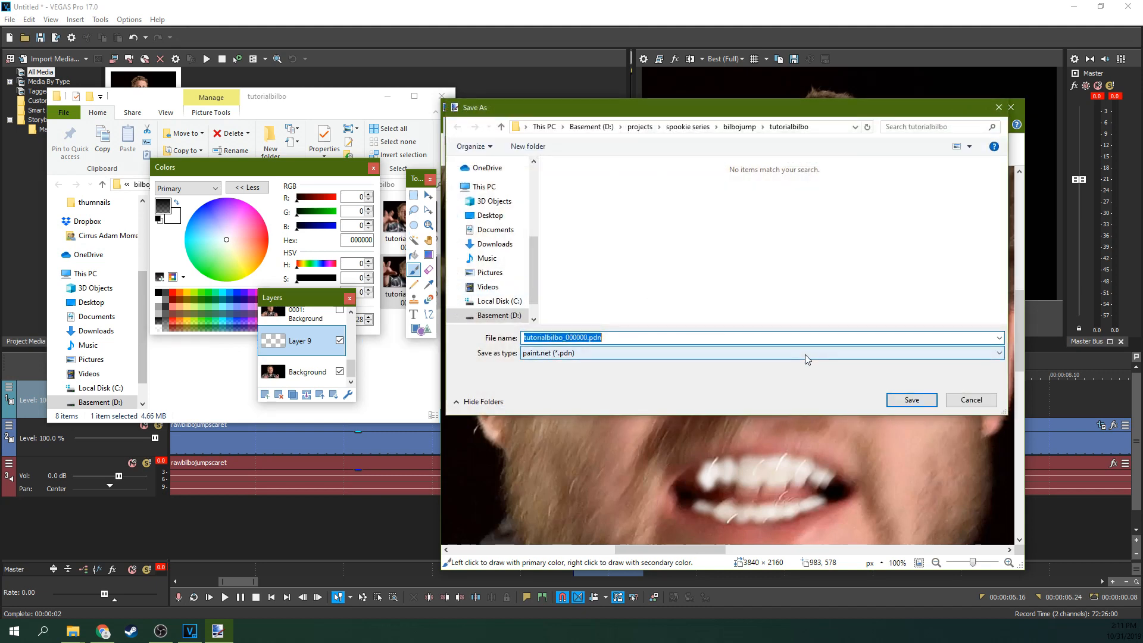
pyautogui.click(898, 399)
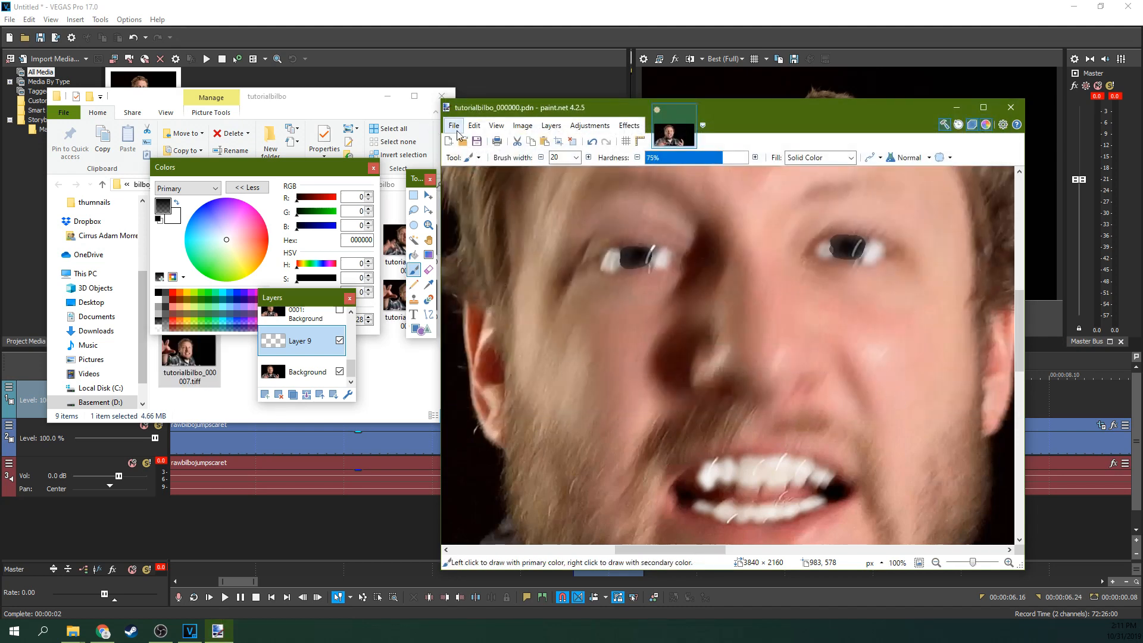
# Start saving a copy as TIFF and create and open a new subfolder named tutorialbilbo for it.
pyautogui.click(454, 125)
pyautogui.click(497, 233)
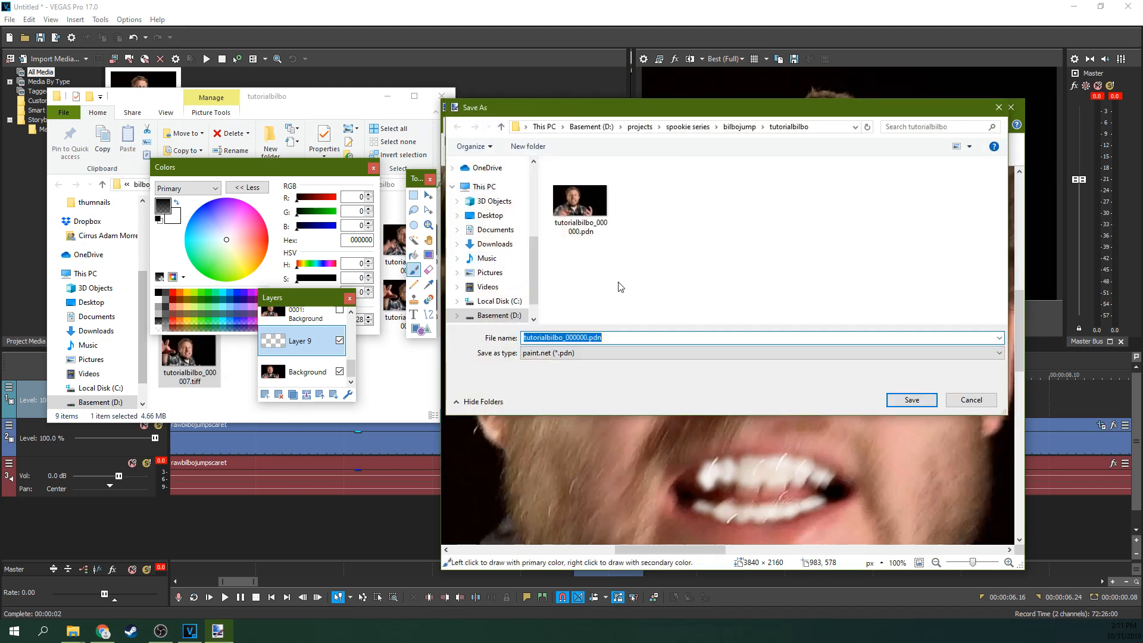
pyautogui.click(581, 354)
pyautogui.click(559, 400)
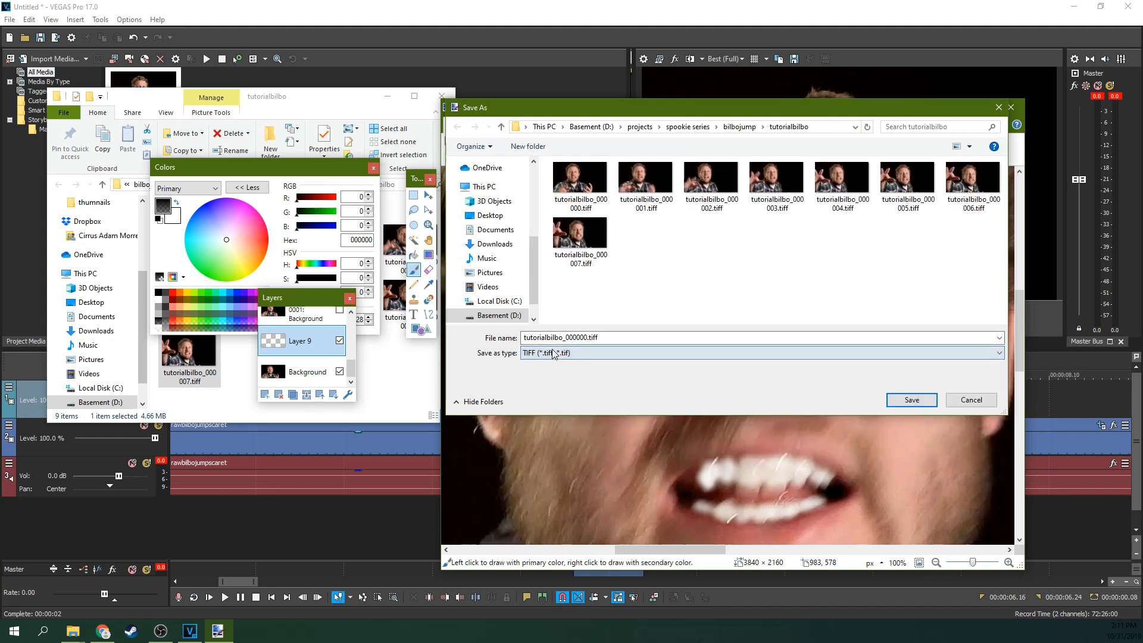
pyautogui.click(528, 146)
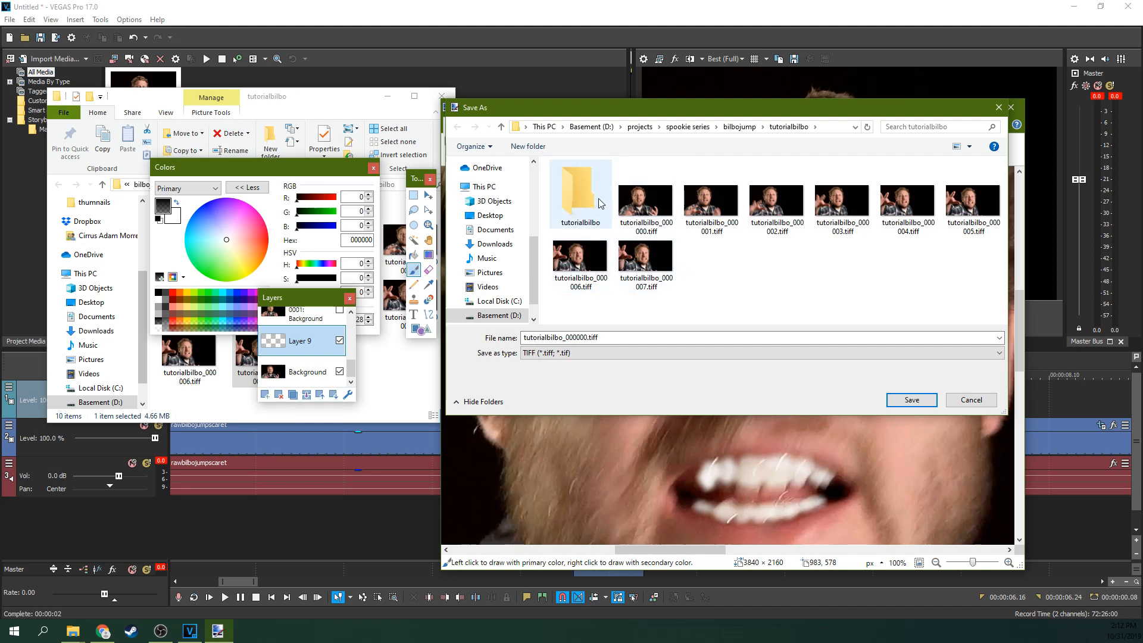
pyautogui.doubleClick(601, 199)
# Name the file 1tutorialbilbo_000000.tiff and save it as a 32-bit TIFF with the image flattened.
pyautogui.click(604, 337)
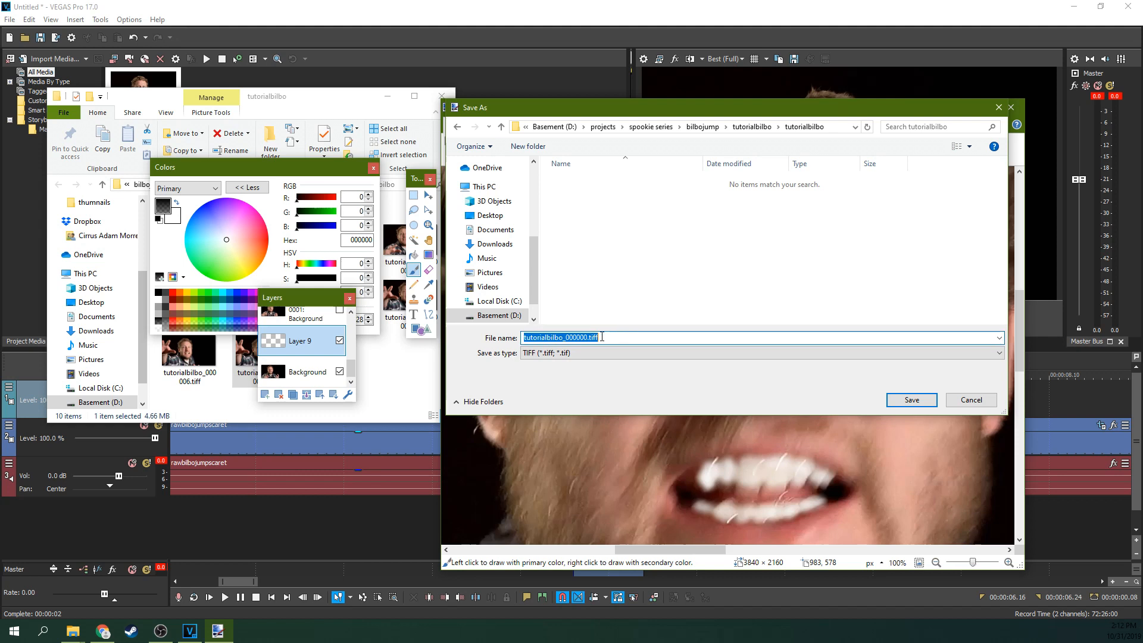
pyautogui.click(587, 338)
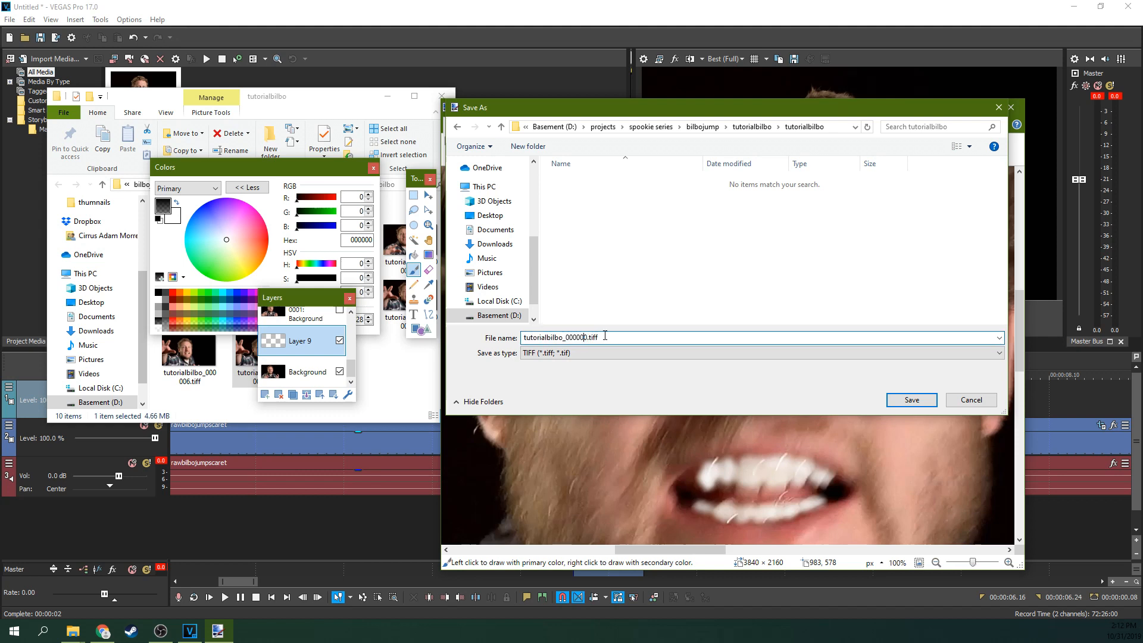
pyautogui.press('Home')
pyautogui.write('1')
pyautogui.click(911, 400)
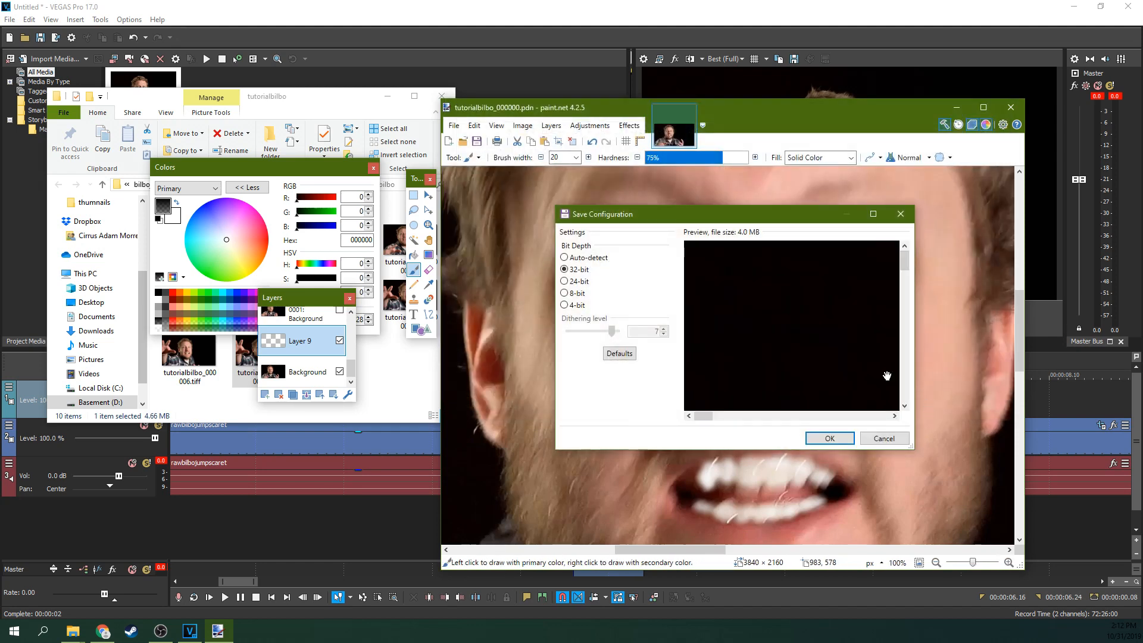
pyautogui.click(818, 433)
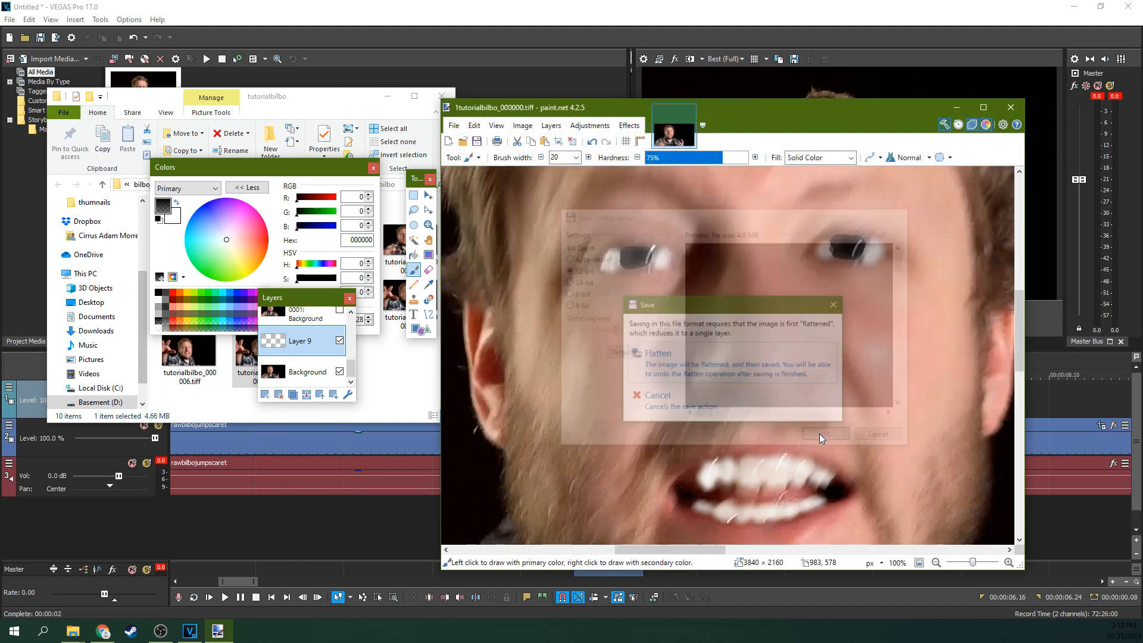
pyautogui.click(704, 353)
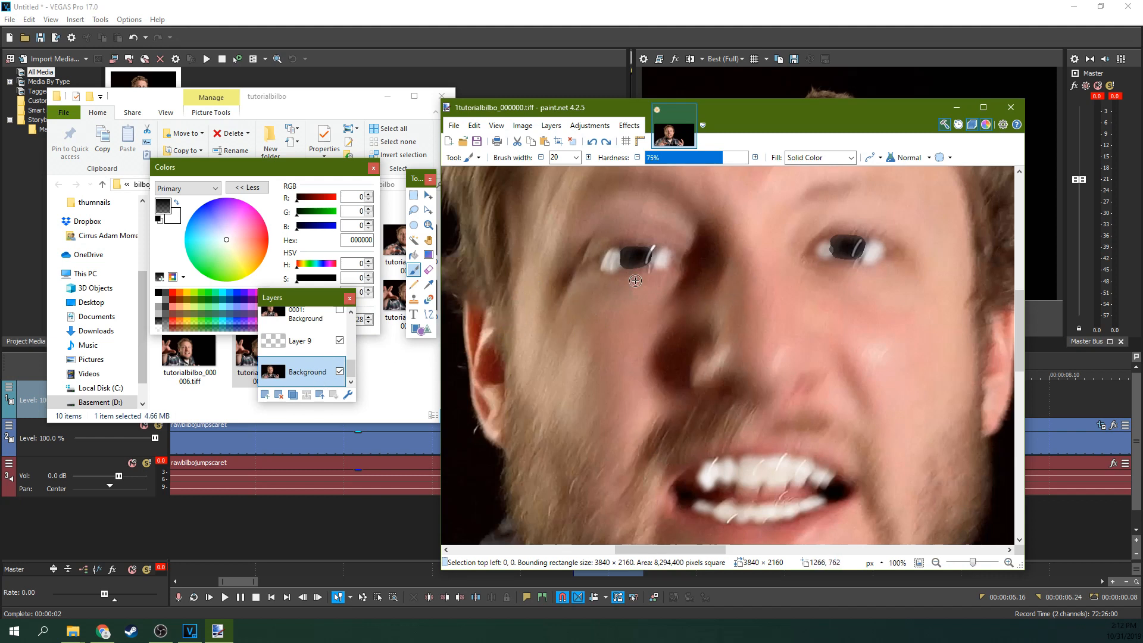
# Hide the Background layer, move Layer 9 above the tutorialbilbo_000001 layer, and make that frame layer active and visible.
pyautogui.click(339, 372)
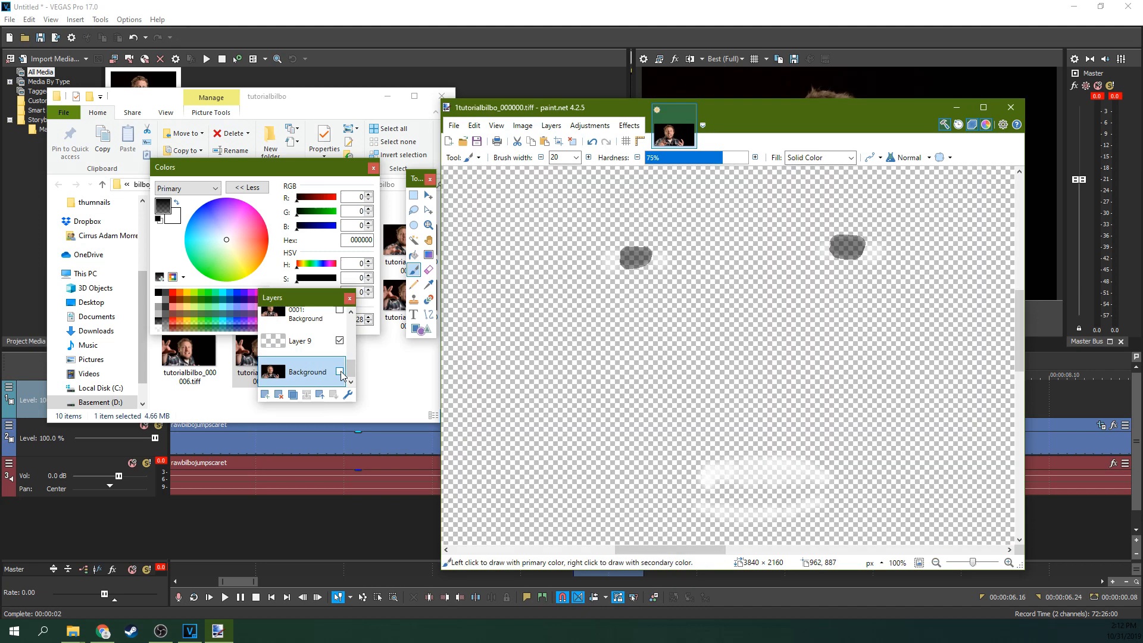
pyautogui.click(319, 344)
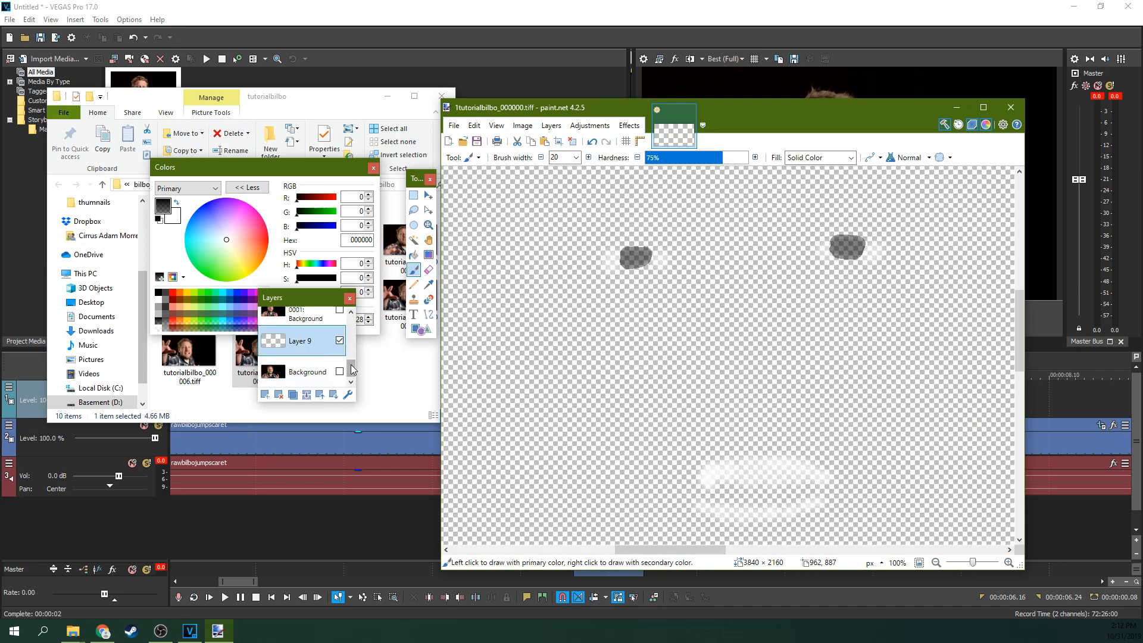
pyautogui.scroll(1, 351, 367)
pyautogui.moveTo(315, 352); pyautogui.dragTo(321, 323)
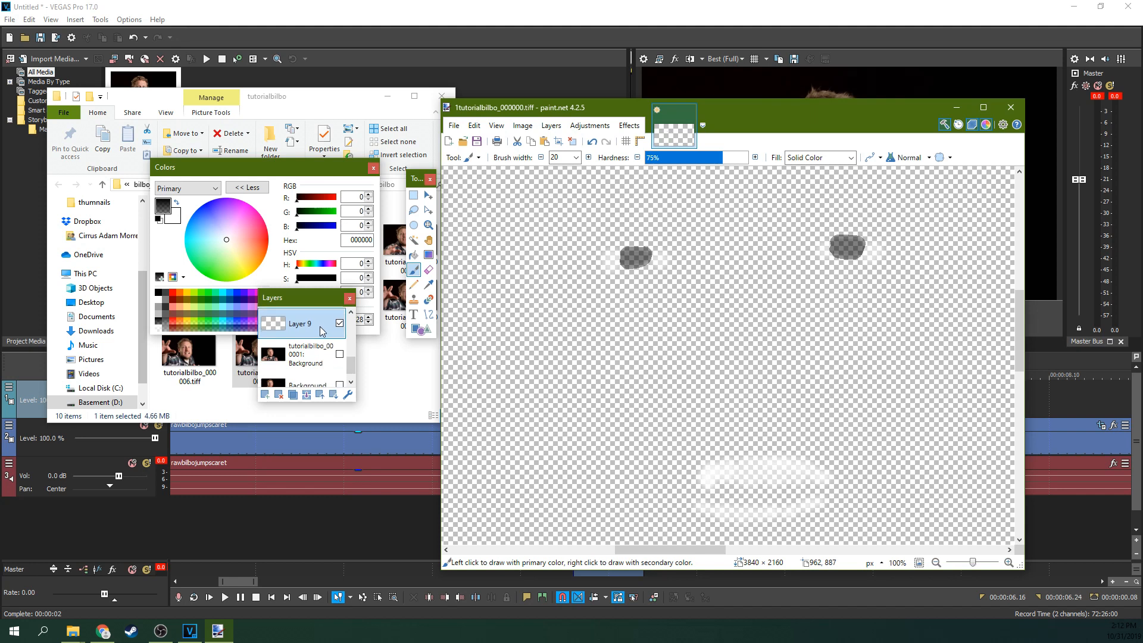
pyautogui.click(318, 356)
pyautogui.click(339, 354)
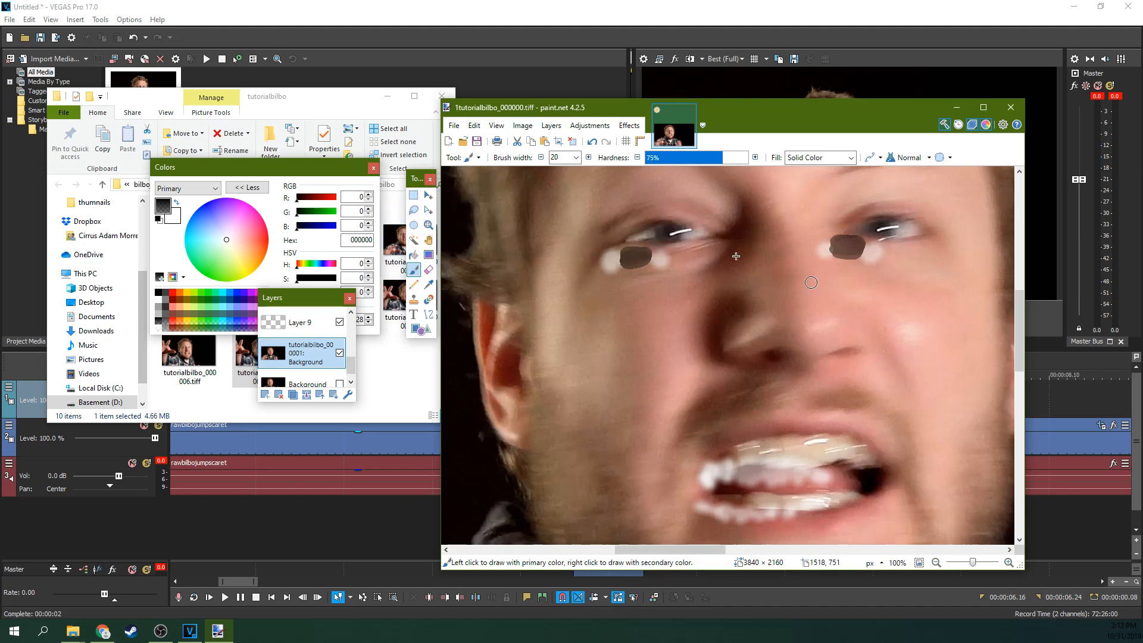
pyautogui.click(413, 195)
pyautogui.moveTo(576, 217); pyautogui.dragTo(692, 290)
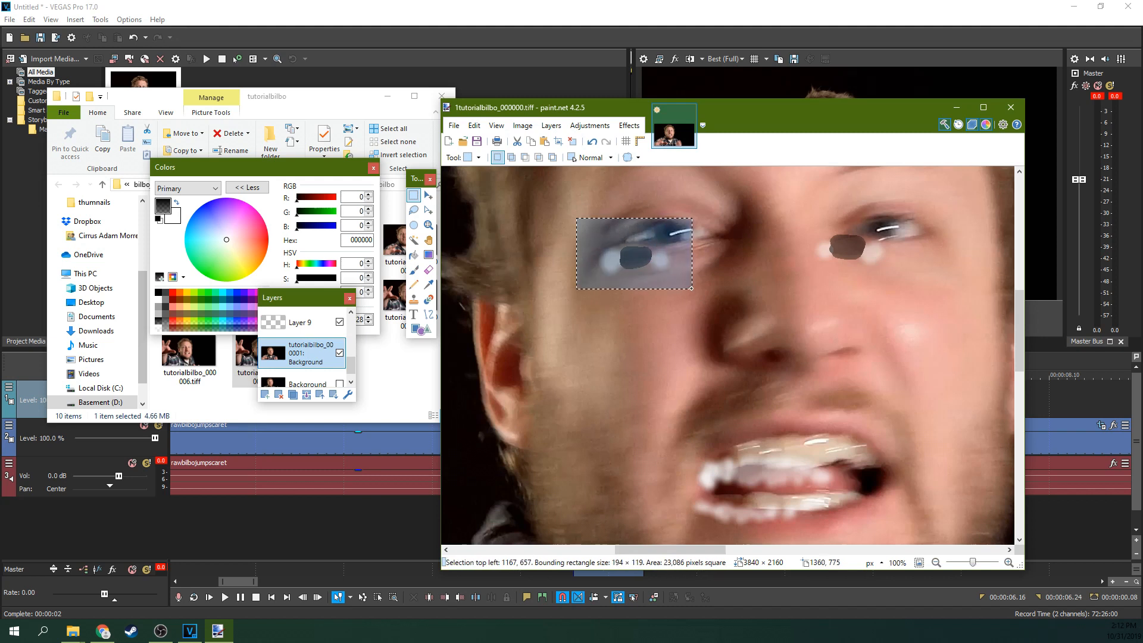
pyautogui.click(429, 195)
pyautogui.moveTo(620, 253); pyautogui.dragTo(640, 245)
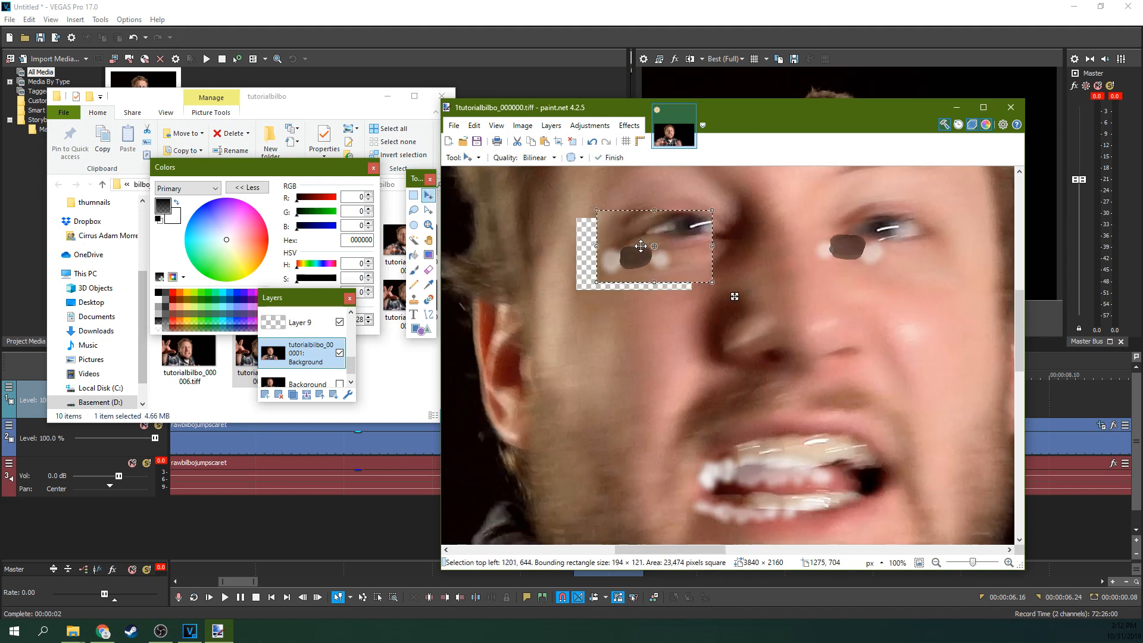
pyautogui.hotkey('ctrl', 'z')
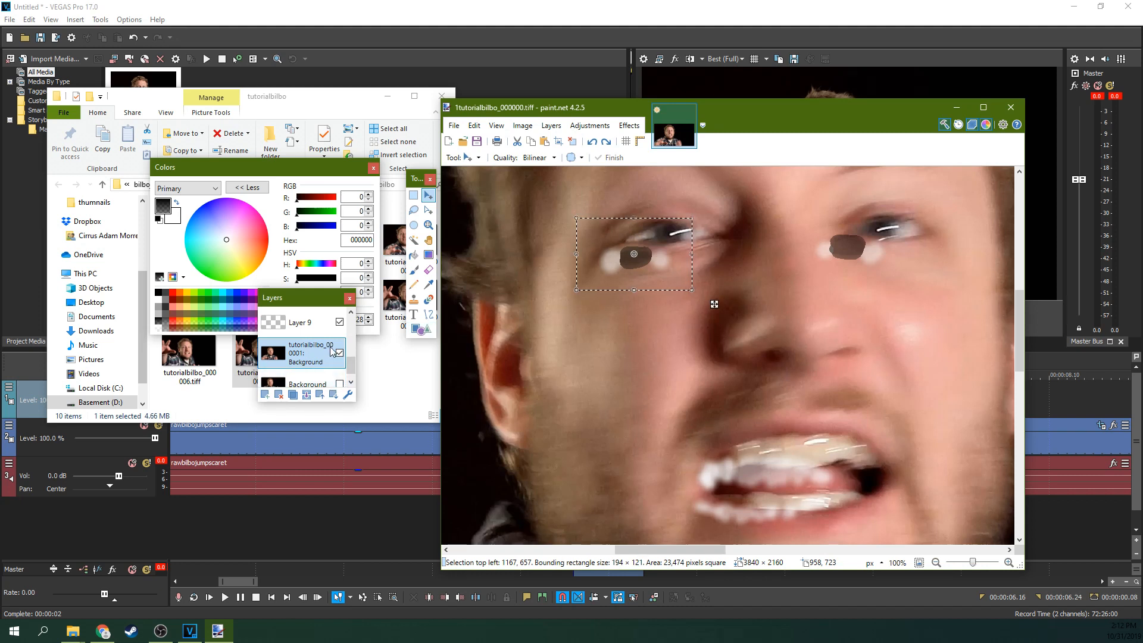
# Make Layer 9 active, select the painted eye at the image's left and move it over the face's eye.
pyautogui.scroll(1, 347, 361)
pyautogui.click(303, 357)
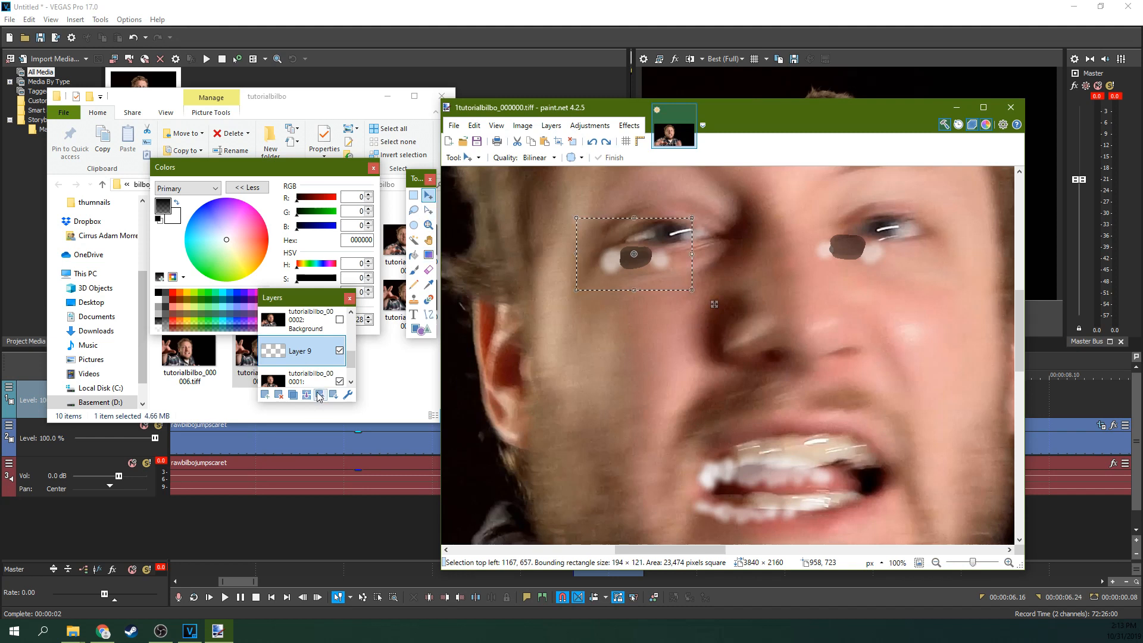
pyautogui.scroll(-1, 333, 366)
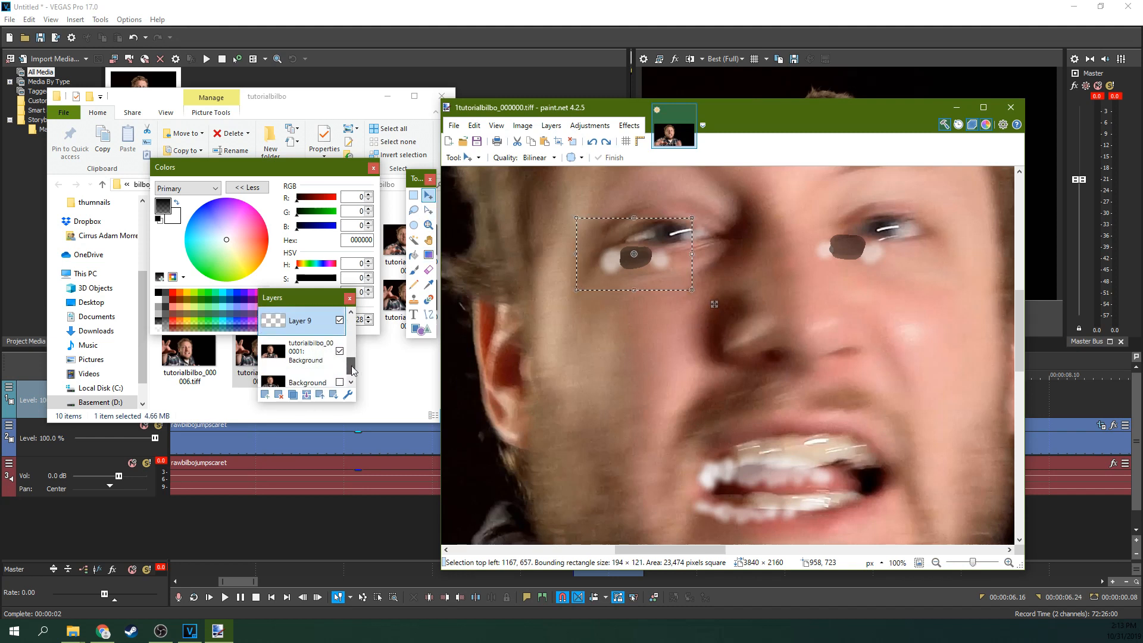
pyautogui.scroll(1, 321, 356)
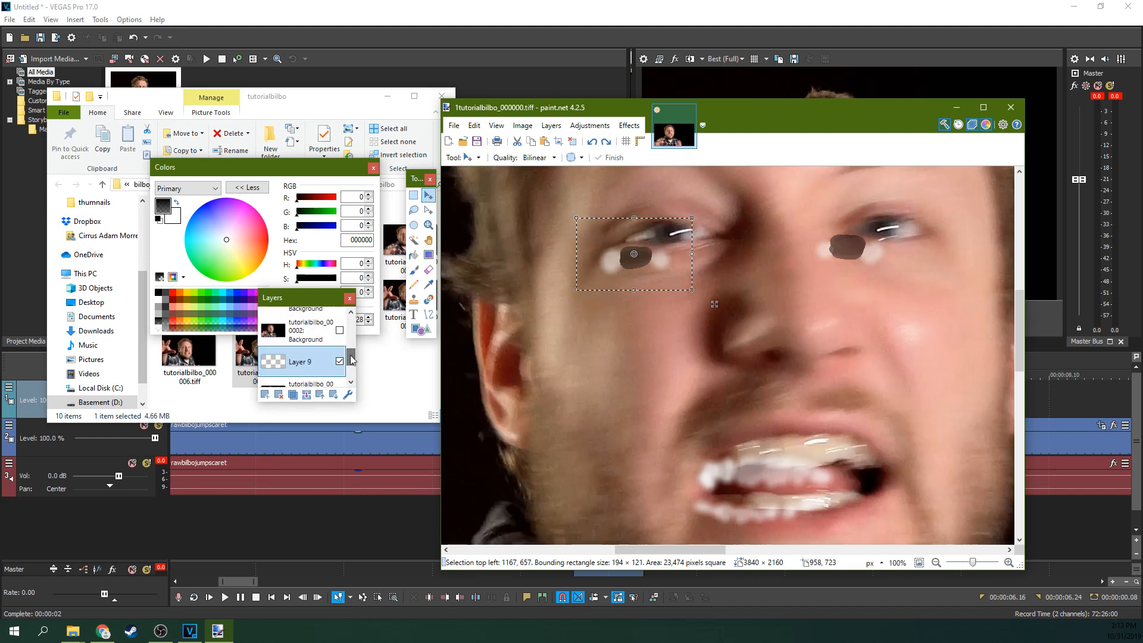
pyautogui.moveTo(351, 360); pyautogui.dragTo(351, 366)
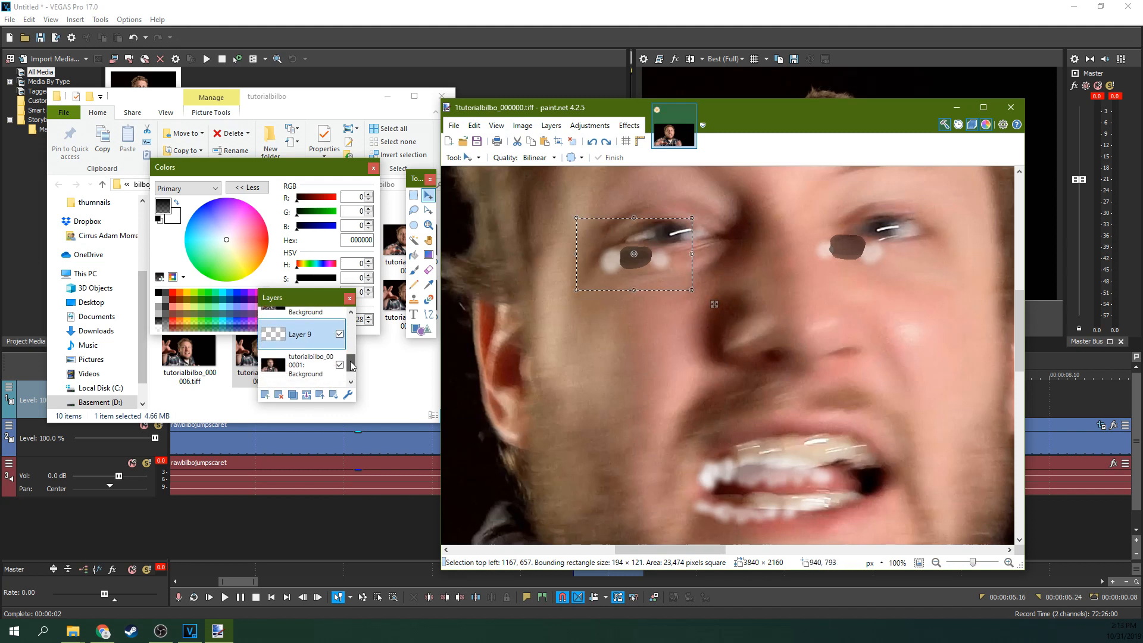
pyautogui.click(303, 364)
pyautogui.click(312, 341)
pyautogui.click(413, 195)
pyautogui.click(592, 232)
pyautogui.moveTo(591, 232); pyautogui.dragTo(662, 241)
pyautogui.click(428, 195)
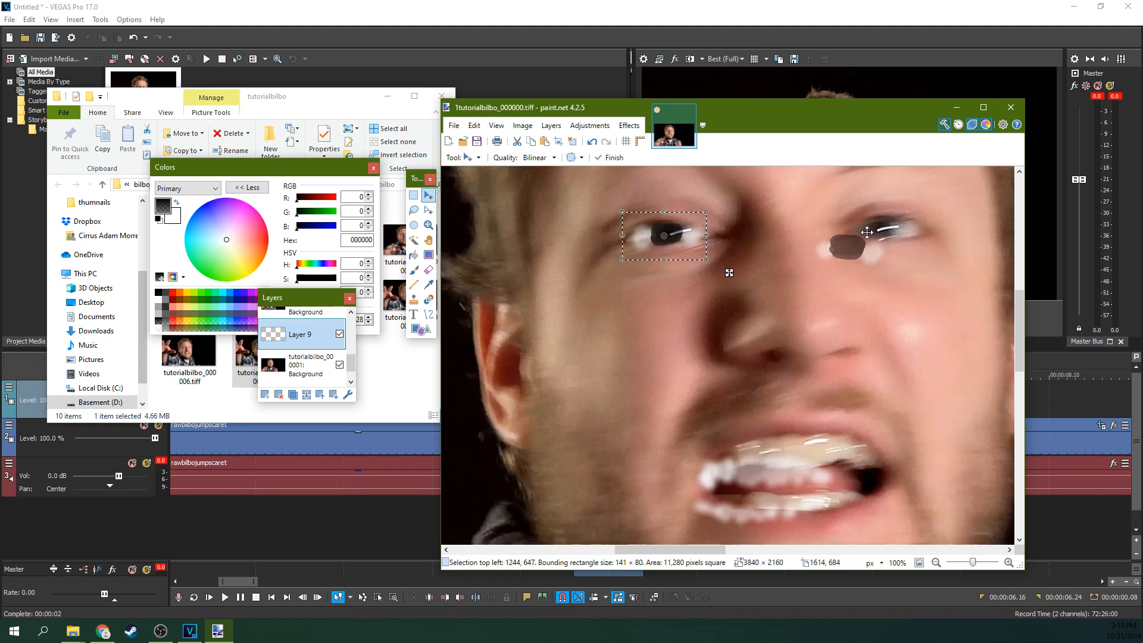
# Select the other painted eye on Layer 9 and move it over the eye at the image's right.
pyautogui.click(413, 194)
pyautogui.moveTo(801, 221); pyautogui.dragTo(903, 271)
pyautogui.click(428, 195)
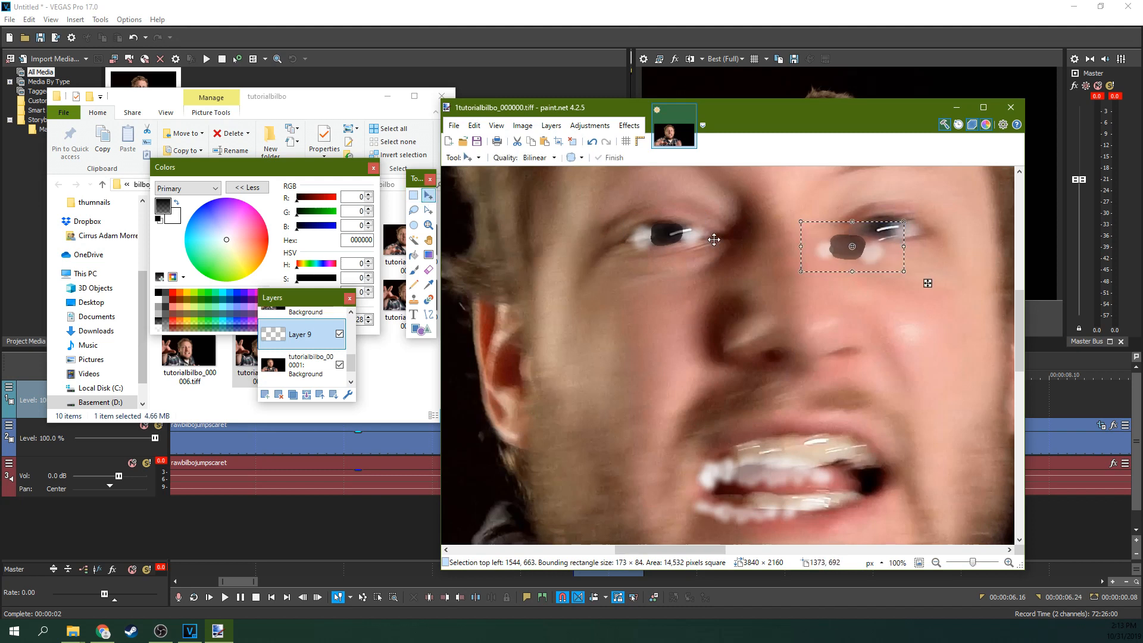
pyautogui.moveTo(820, 251); pyautogui.dragTo(856, 234)
# Select the painted upper teeth, move them over the face's upper teeth and rotate them about 0.4°.
pyautogui.click(413, 195)
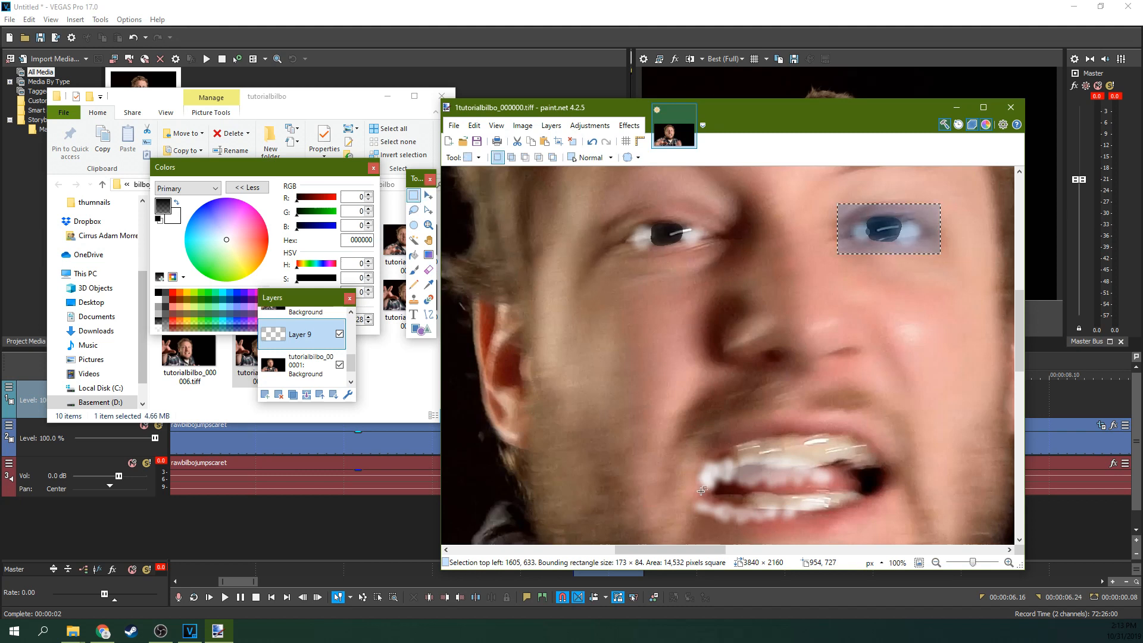
pyautogui.moveTo(677, 429); pyautogui.dragTo(855, 492)
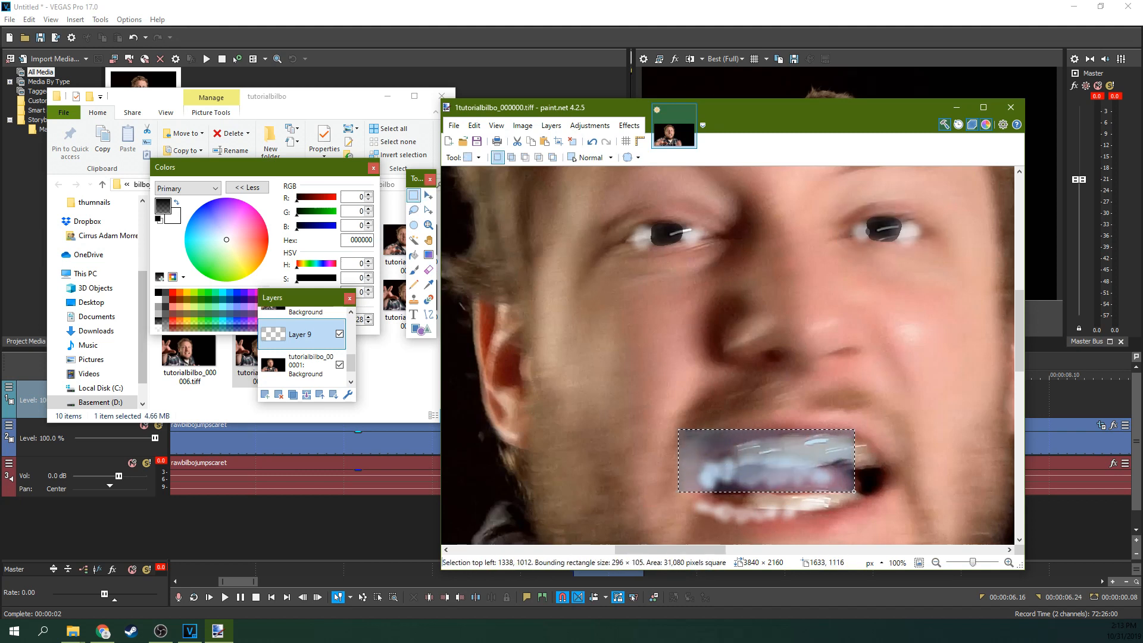
pyautogui.click(428, 195)
pyautogui.moveTo(797, 464); pyautogui.dragTo(833, 444)
pyautogui.press('Right')
pyautogui.press('Right')
pyautogui.press('Right')
pyautogui.press('Right')
pyautogui.press('Right')
pyautogui.press('Right')
pyautogui.press('Up')
pyautogui.press('Up')
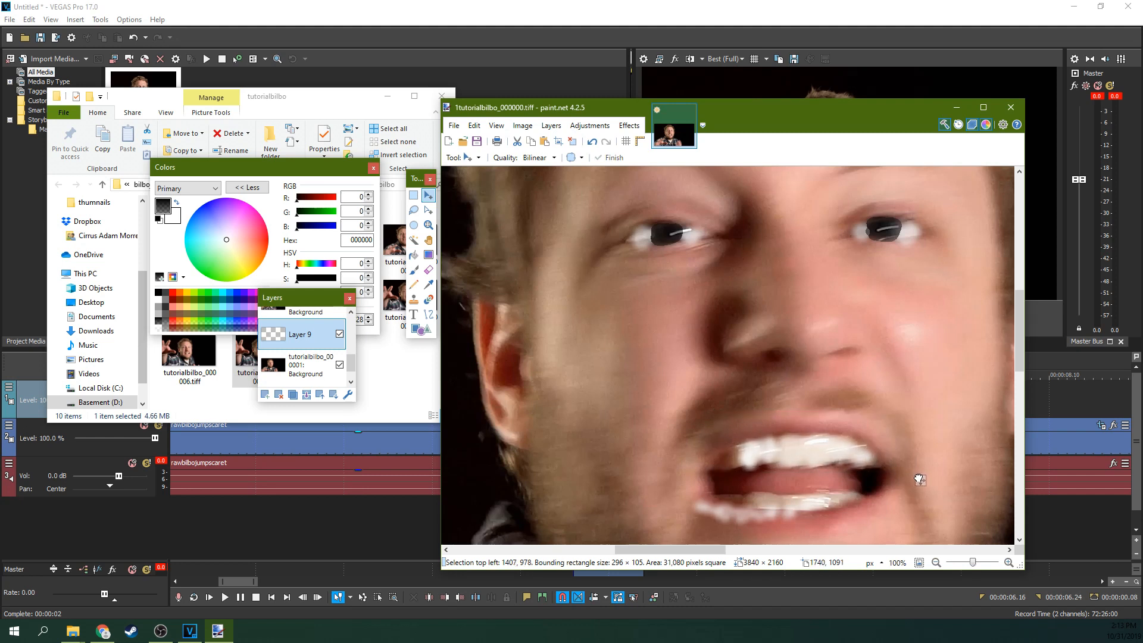
pyautogui.moveTo(910, 478); pyautogui.dragTo(910, 478)
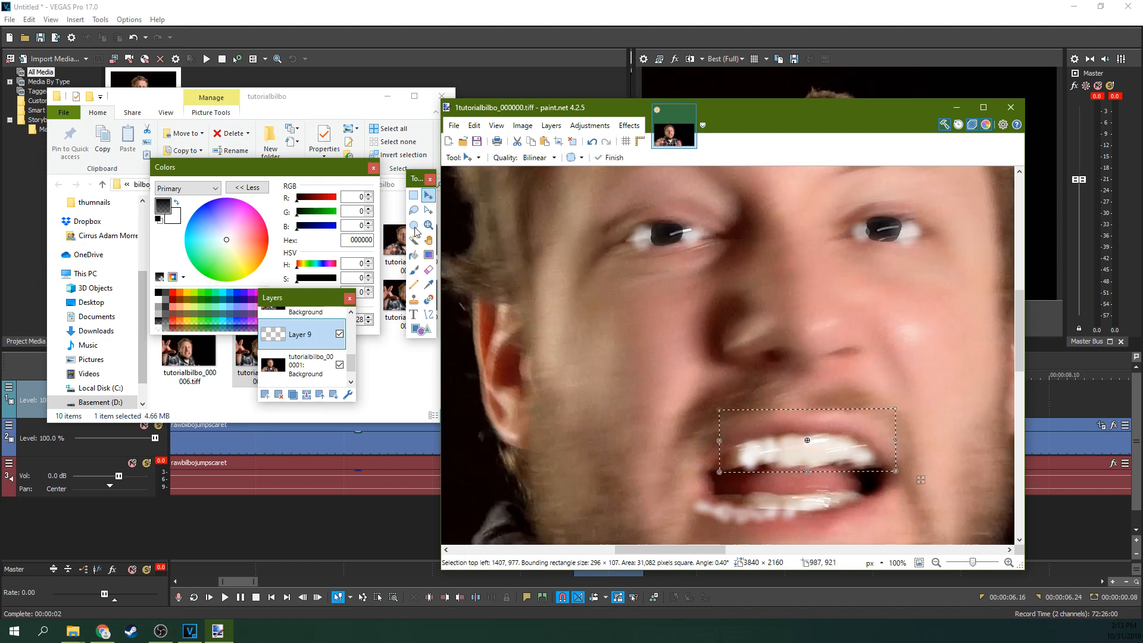
# Select the painted lower teeth, fit them over the face's lower teeth and rotate them about -1.73°.
pyautogui.click(413, 195)
pyautogui.moveTo(672, 483); pyautogui.dragTo(836, 528)
pyautogui.click(428, 195)
pyautogui.moveTo(732, 511); pyautogui.dragTo(763, 500)
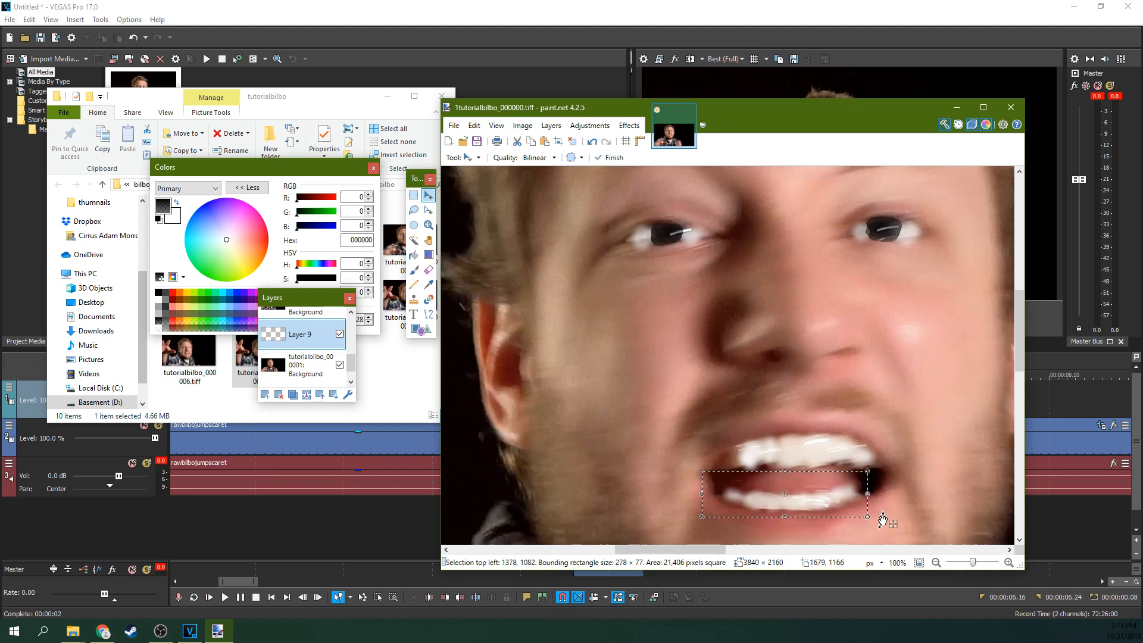
pyautogui.moveTo(885, 520); pyautogui.dragTo(853, 512)
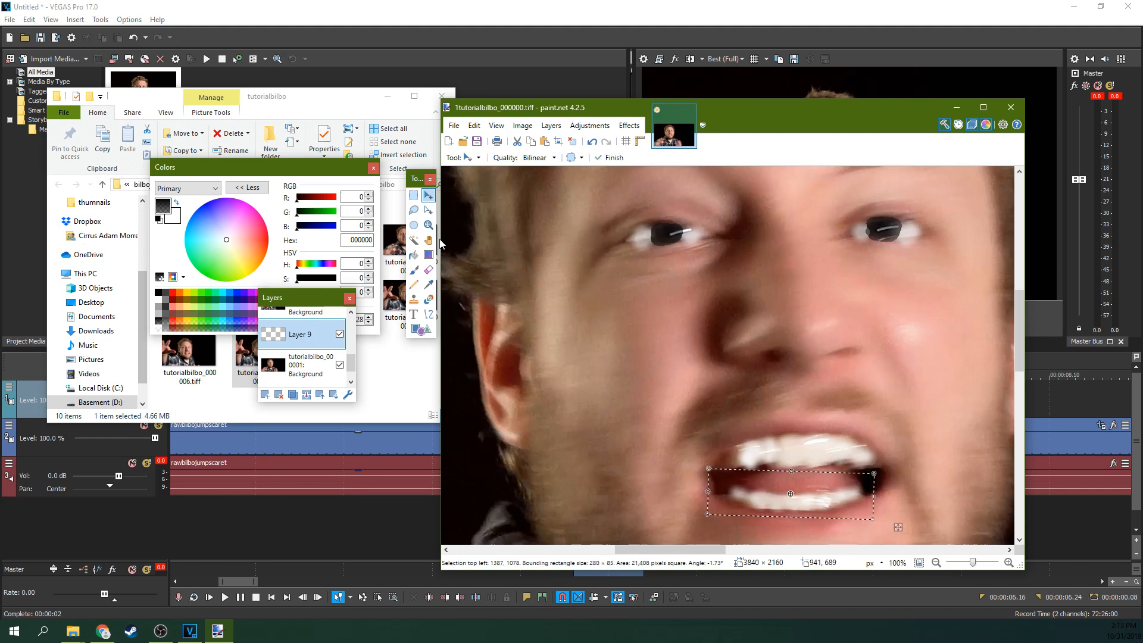
pyautogui.click(427, 270)
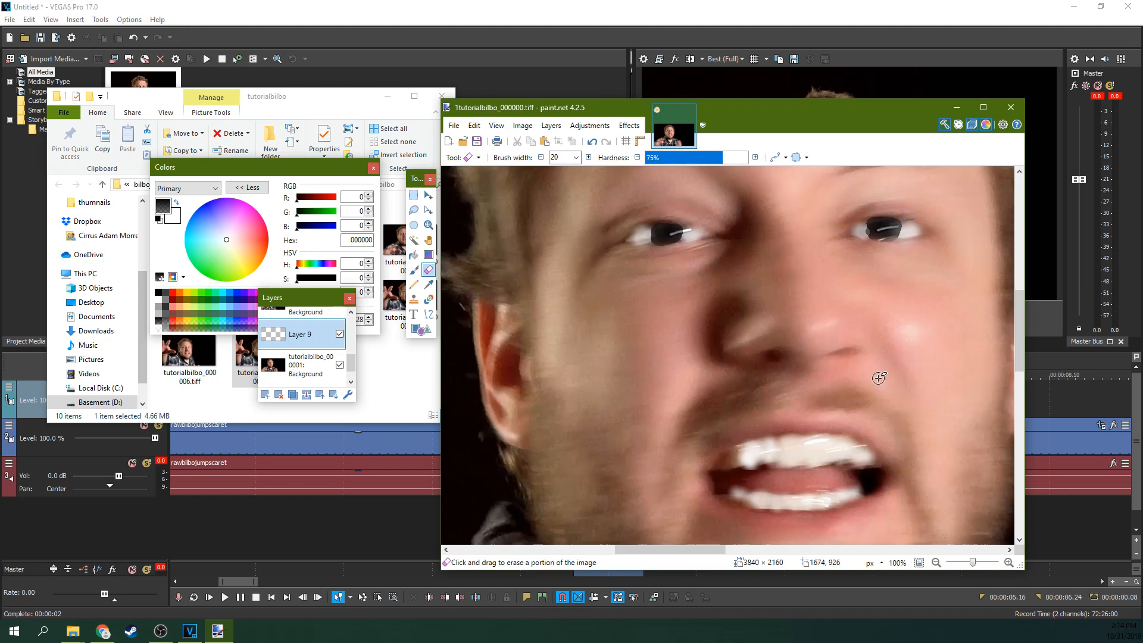
pyautogui.scroll(-1, 877, 378)
pyautogui.scroll(2, 877, 378)
pyautogui.scroll(-1, 878, 378)
pyautogui.scroll(1, 354, 364)
# Save a flattened TIFF copy named 2tutorialbilbo_000000.tiff in the tutorialbilbo subfolder.
pyautogui.click(453, 125)
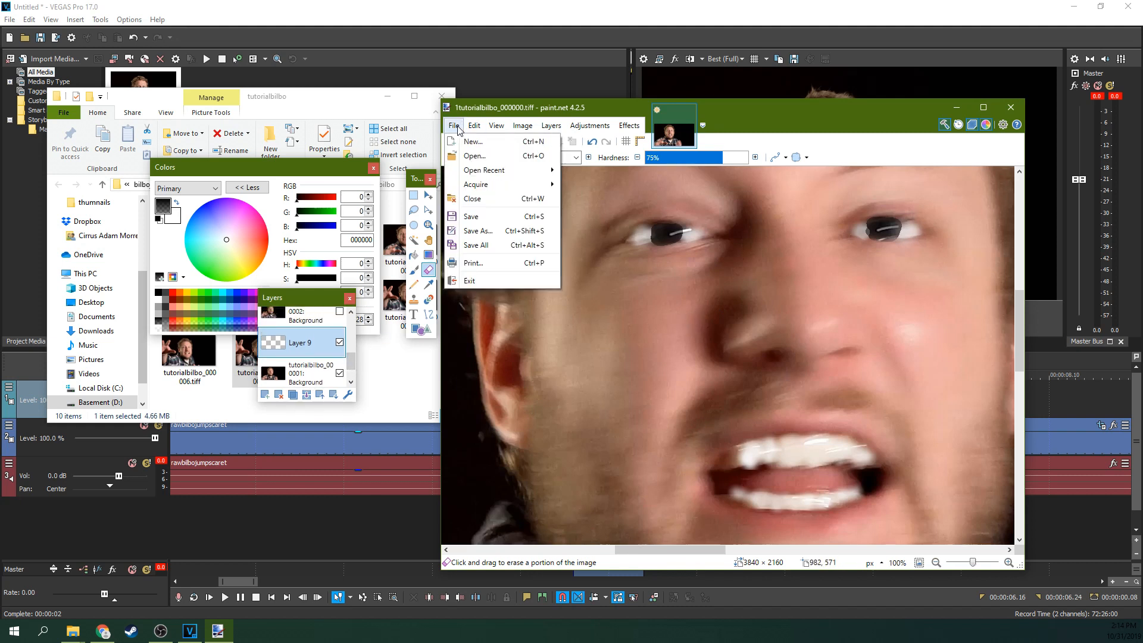
pyautogui.click(487, 232)
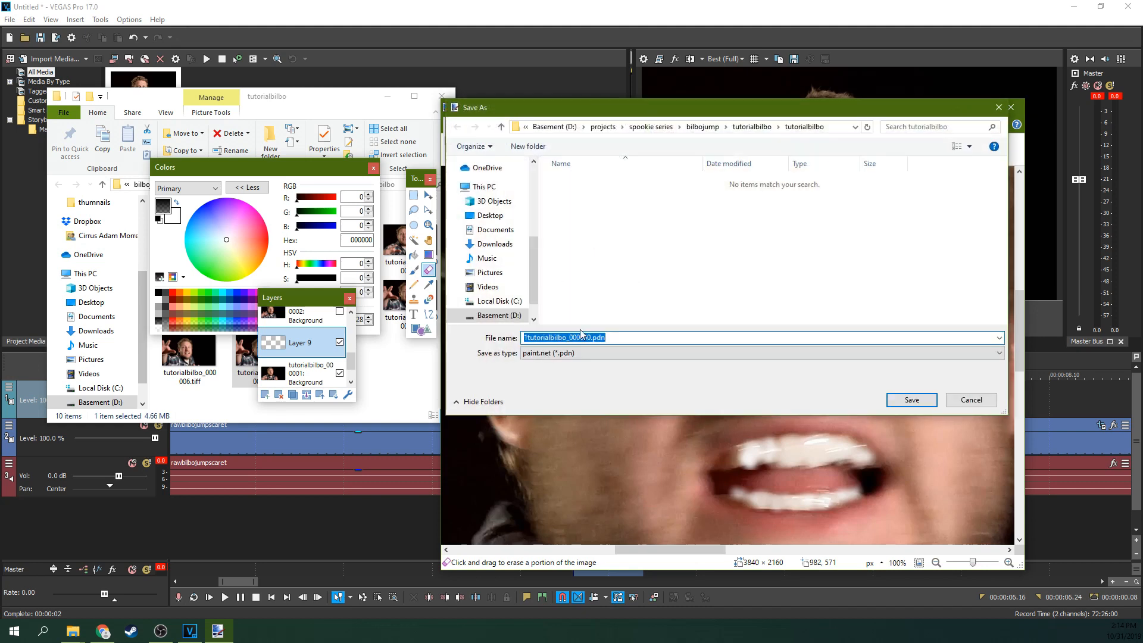
pyautogui.click(527, 337)
pyautogui.press('BackSpace')
pyautogui.write('2')
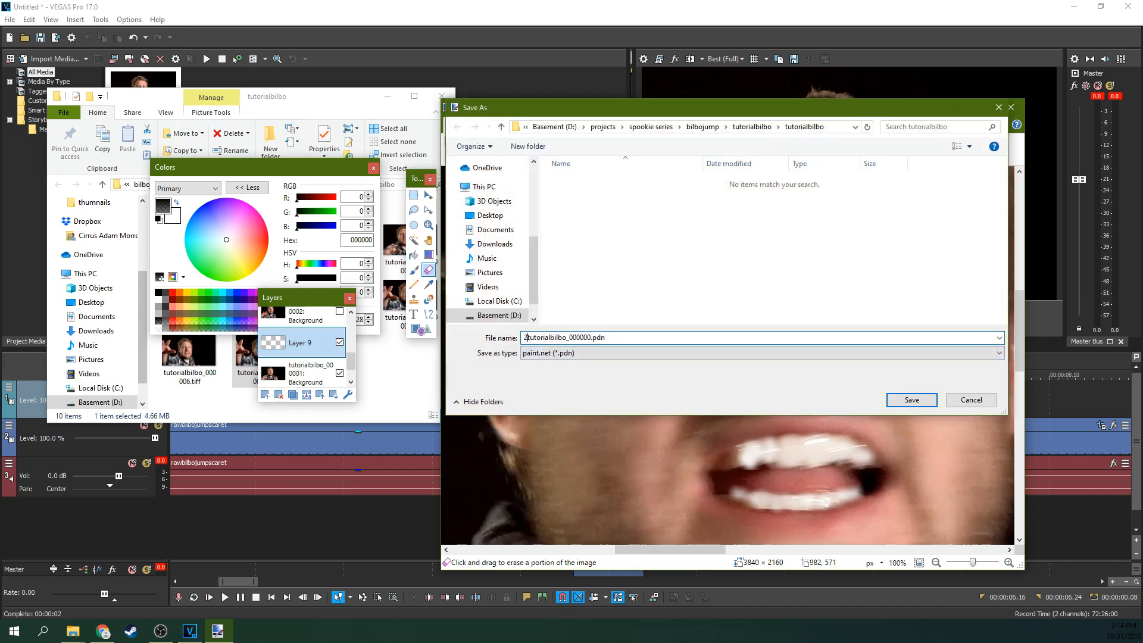
pyautogui.click(605, 356)
pyautogui.click(619, 395)
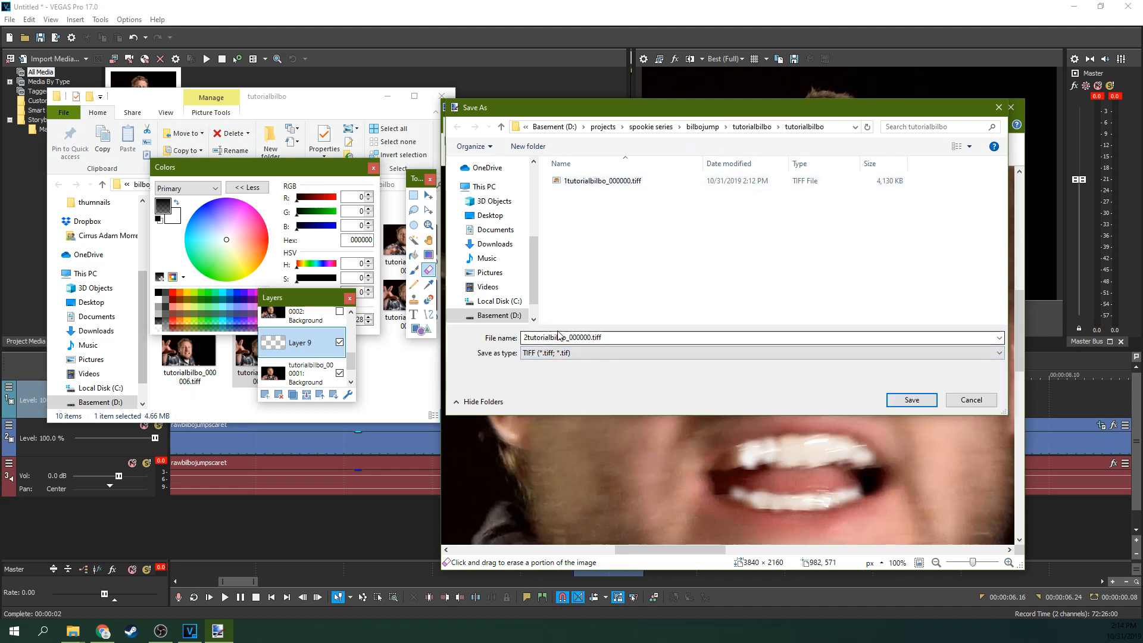
pyautogui.click(905, 398)
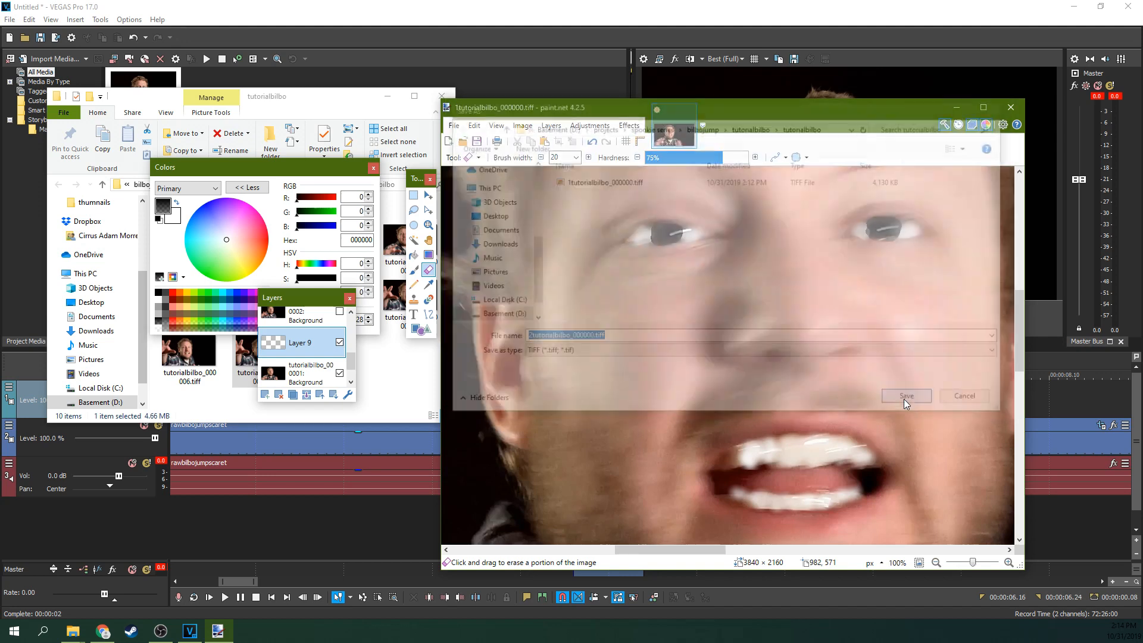
pyautogui.click(833, 438)
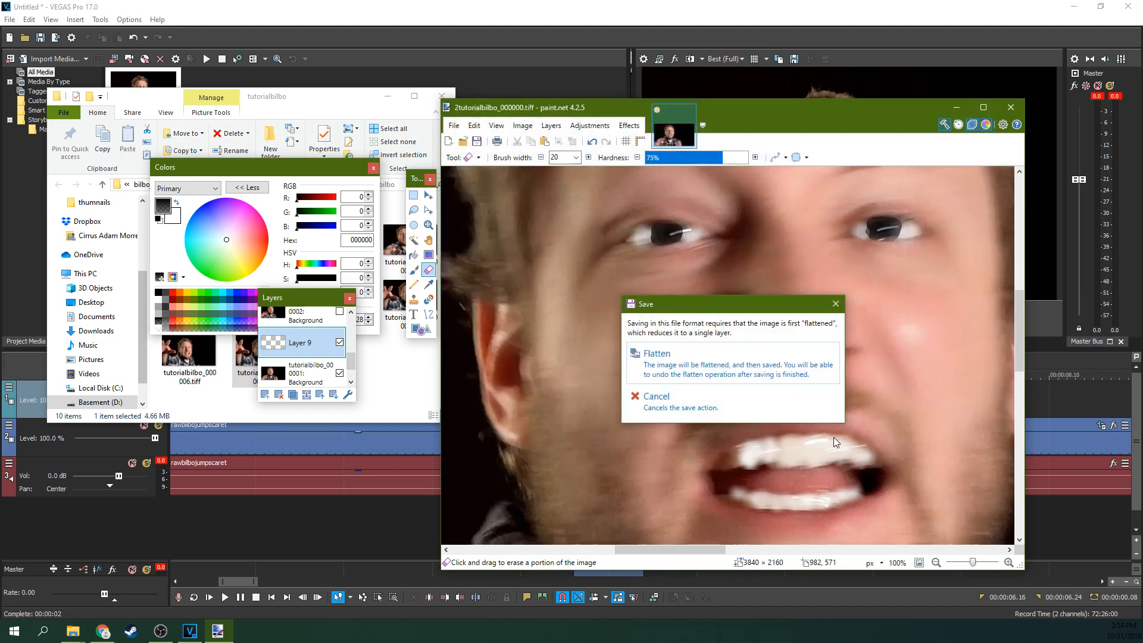
pyautogui.click(754, 360)
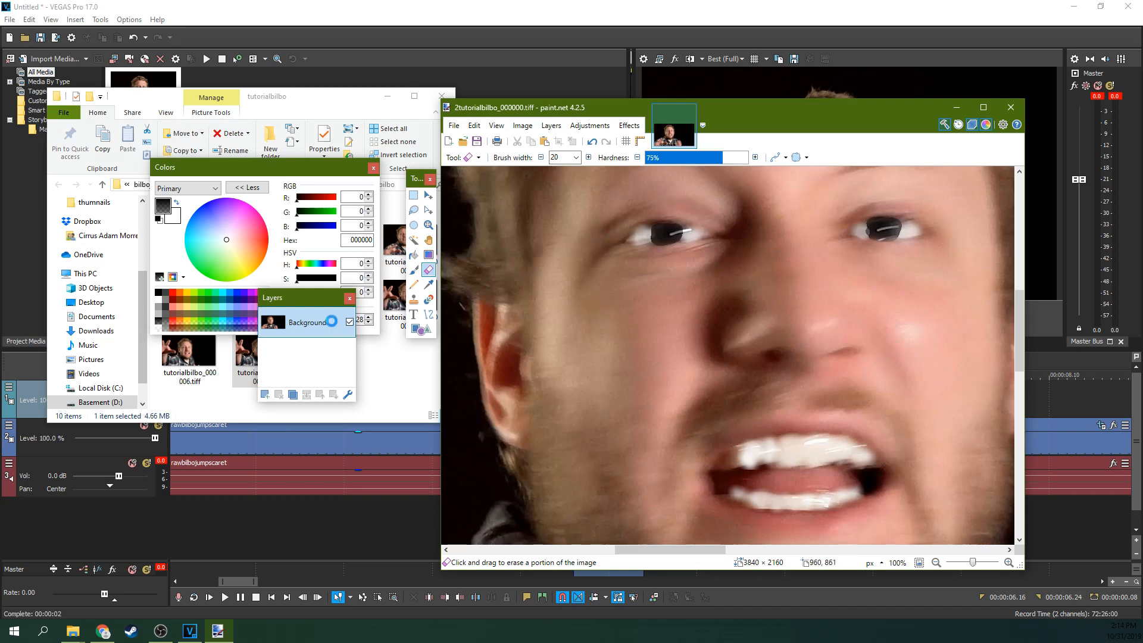
# Undo the flattening, move Layer 9 above the tutorialbilbo_000002 layer, and show that frame layer instead of tutorialbilbo_000001.
pyautogui.hotkey('ctrl', 'z')
pyautogui.moveTo(349, 373); pyautogui.dragTo(325, 315)
pyautogui.click(339, 376)
pyautogui.click(340, 353)
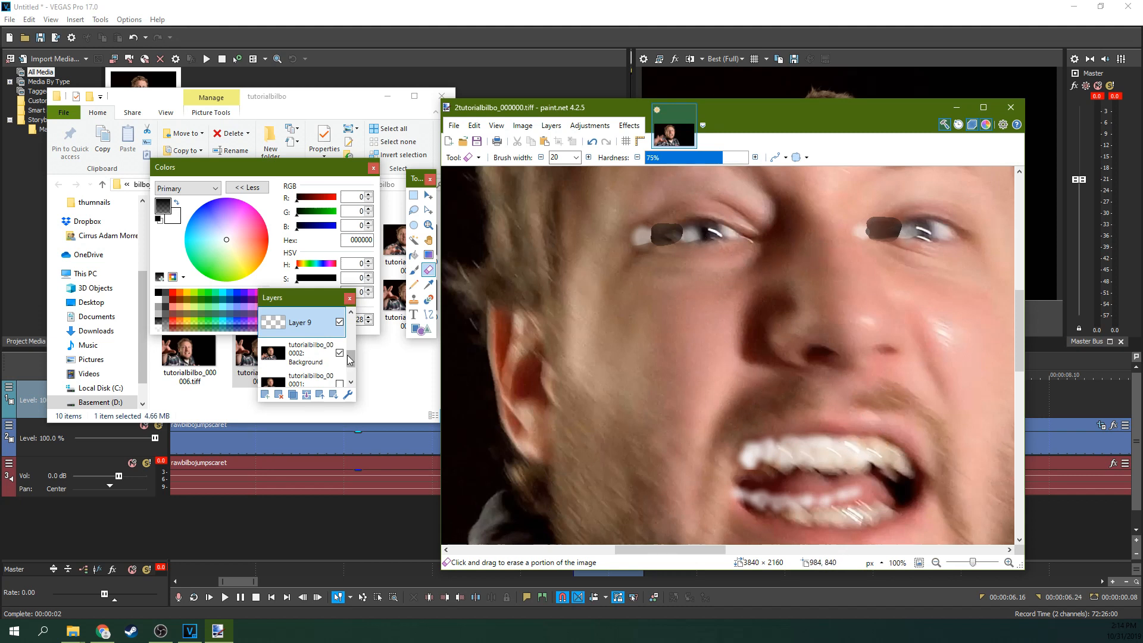
pyautogui.moveTo(348, 364); pyautogui.dragTo(351, 331)
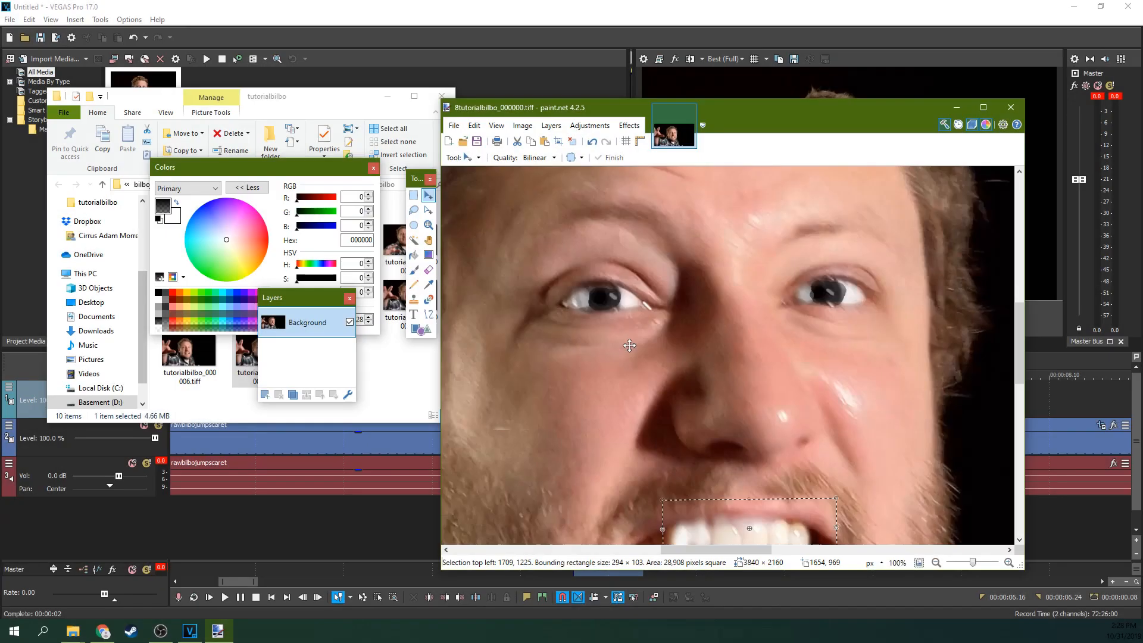
# Close paint.net and the tutorialbilbo folder window to return to the VEGAS Pro timeline.
pyautogui.scroll(-1, 629, 345)
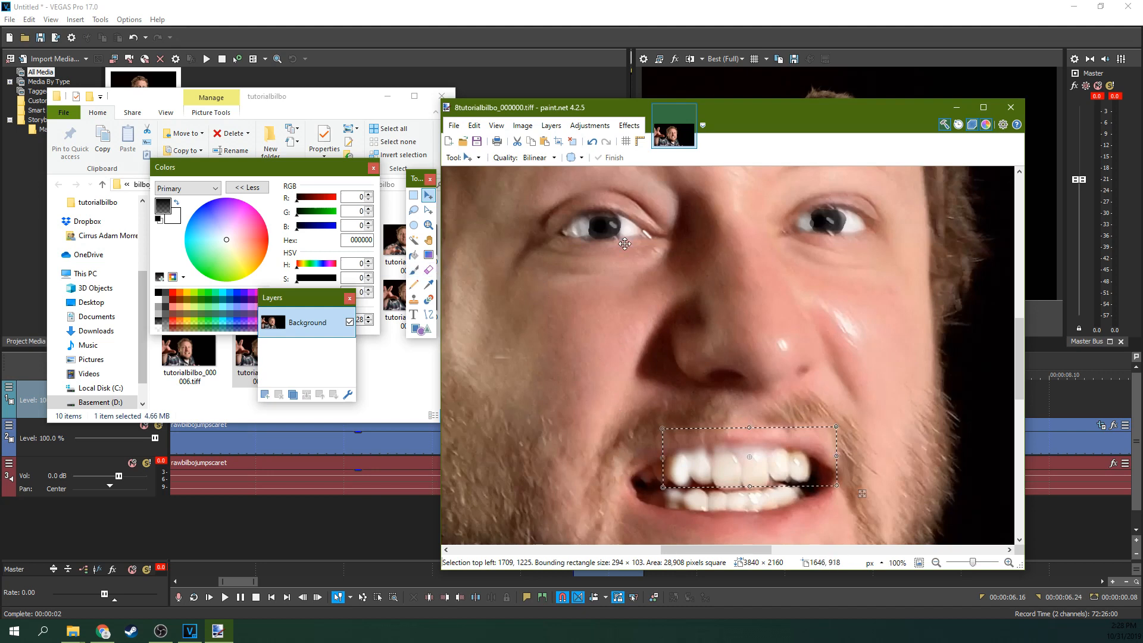
pyautogui.click(1009, 109)
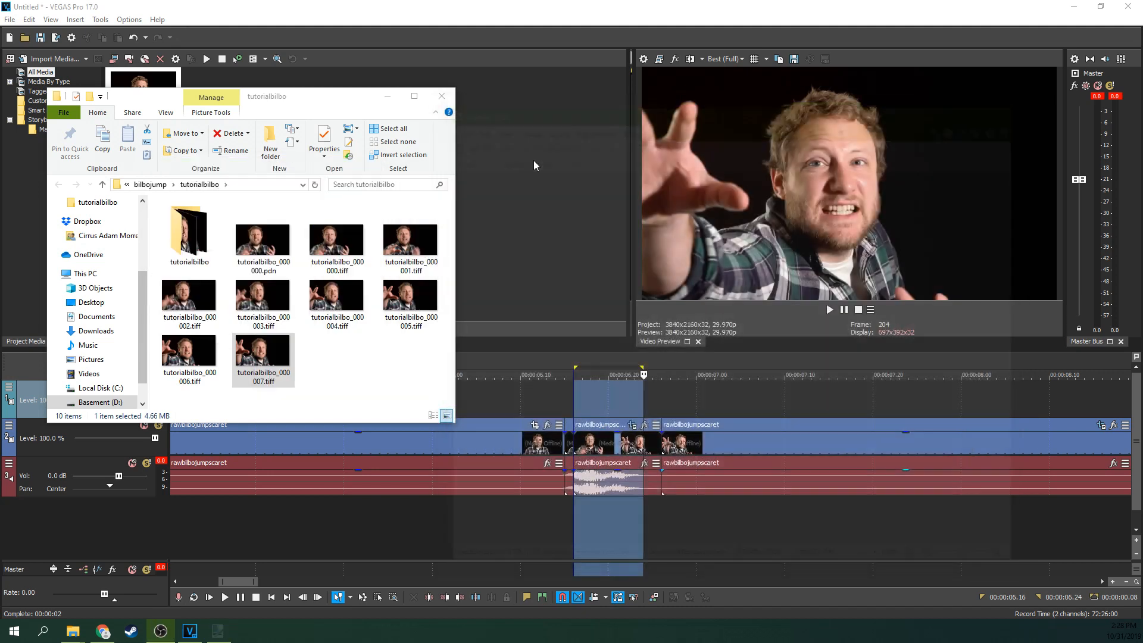
pyautogui.click(441, 95)
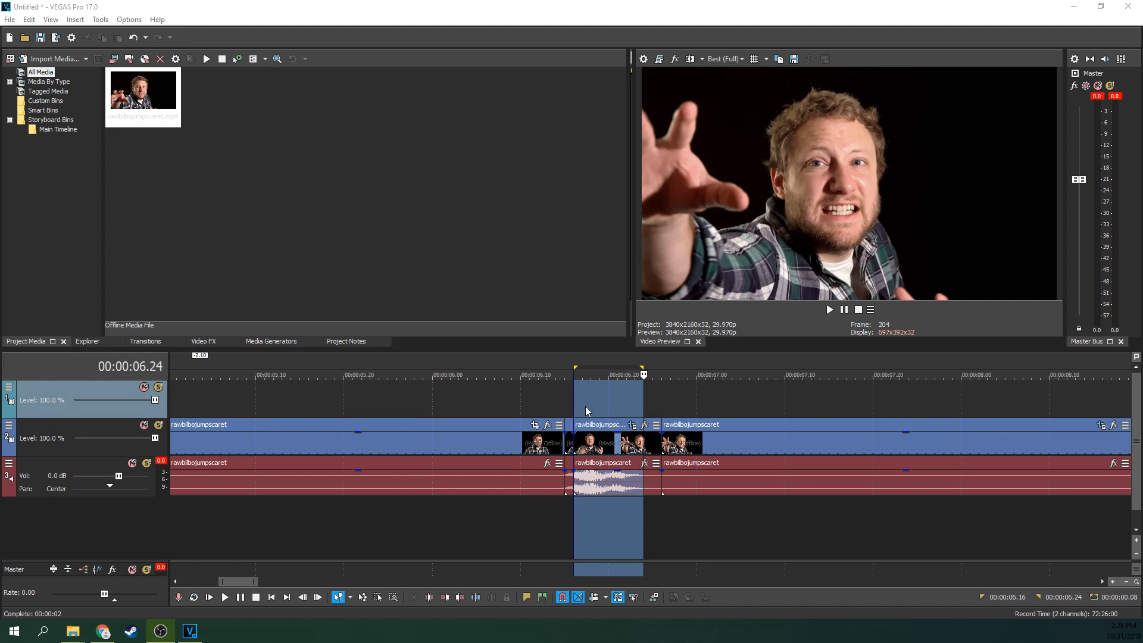
pyautogui.click(584, 410)
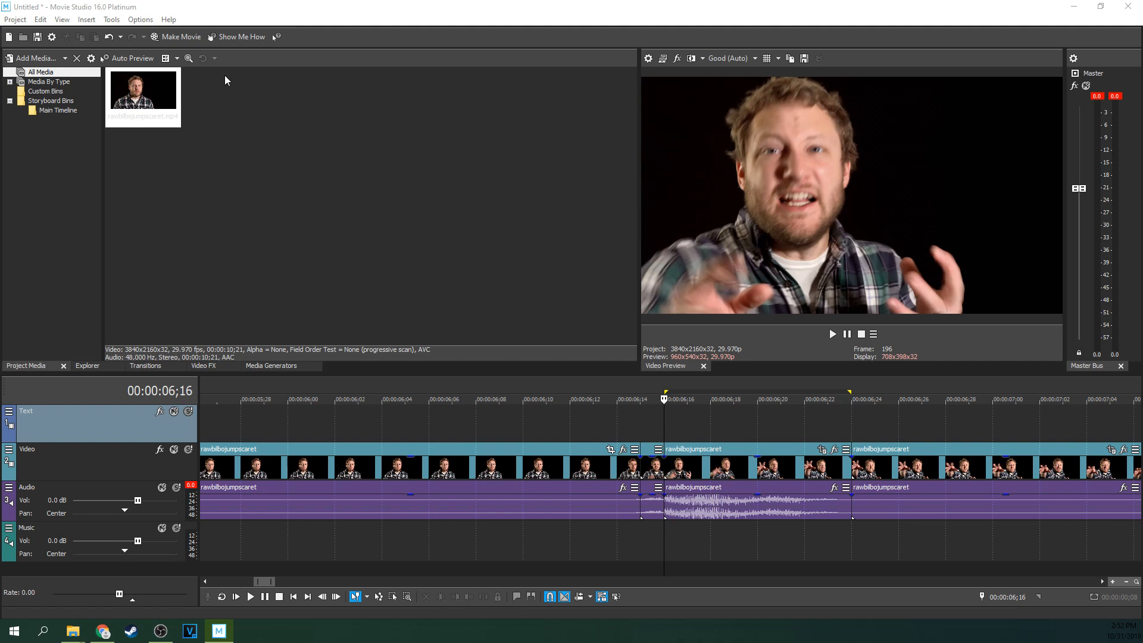
# In Movie Studio, start a slideshow and add the eight edited frames, 1tutorialbilbo_000000.tiff through 8tutorialbilbo_000000.tiff.
pyautogui.click(111, 20)
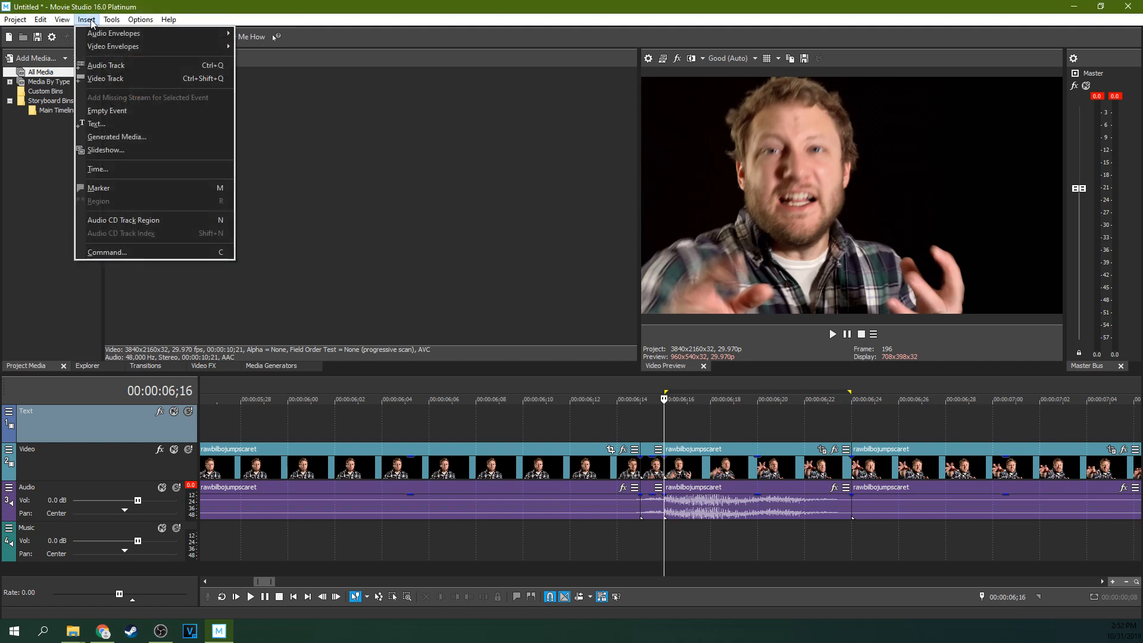
pyautogui.moveTo(86, 20)
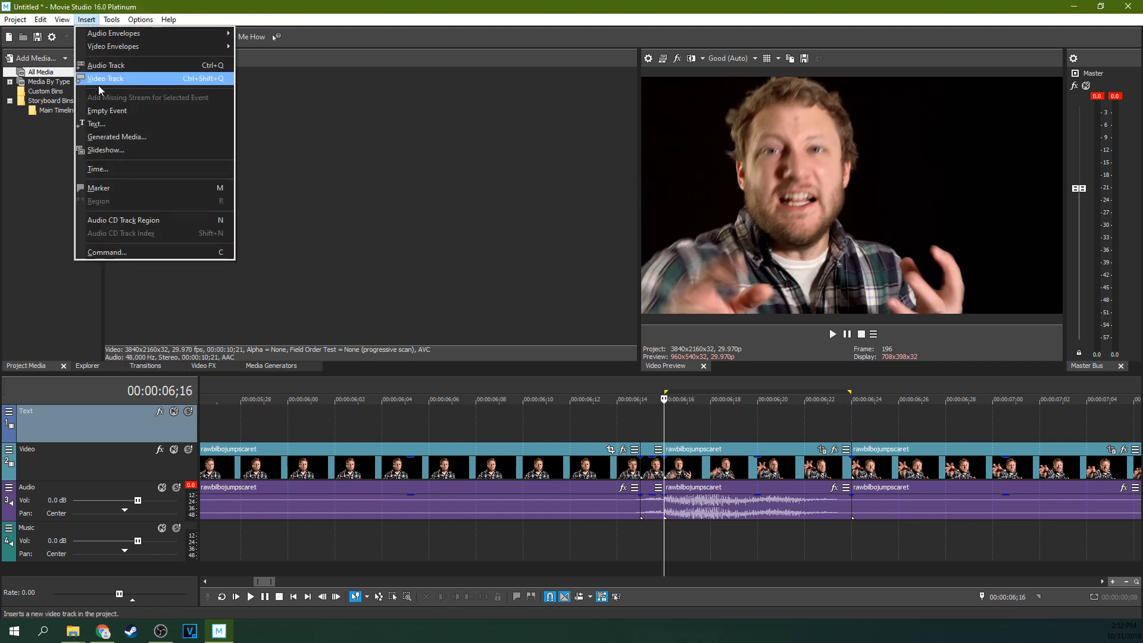
pyautogui.click(115, 151)
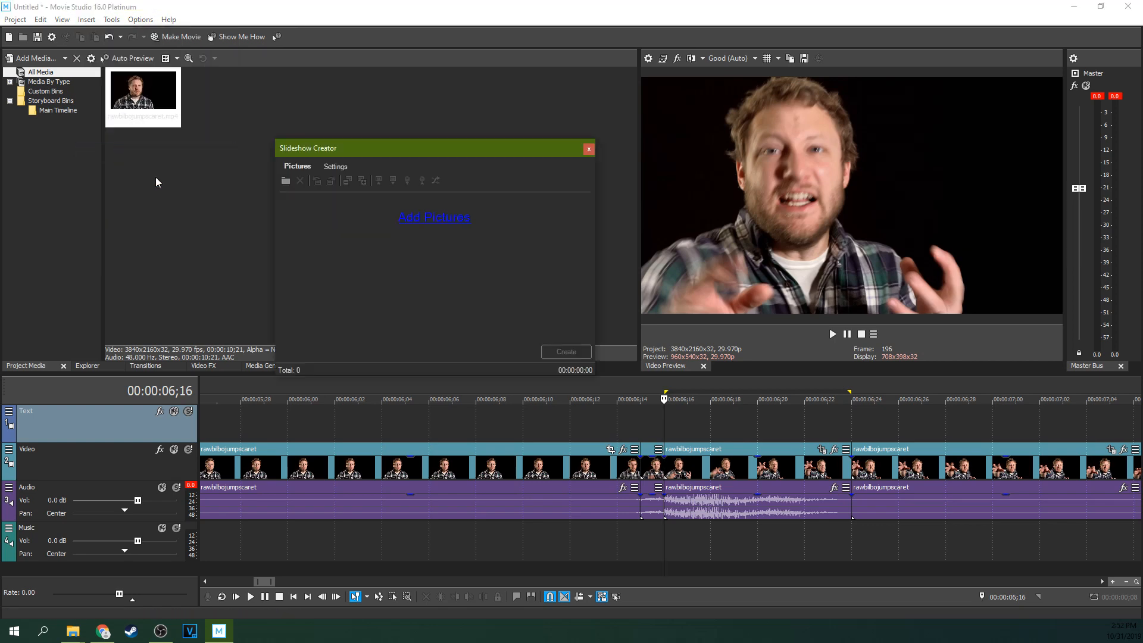
pyautogui.click(449, 225)
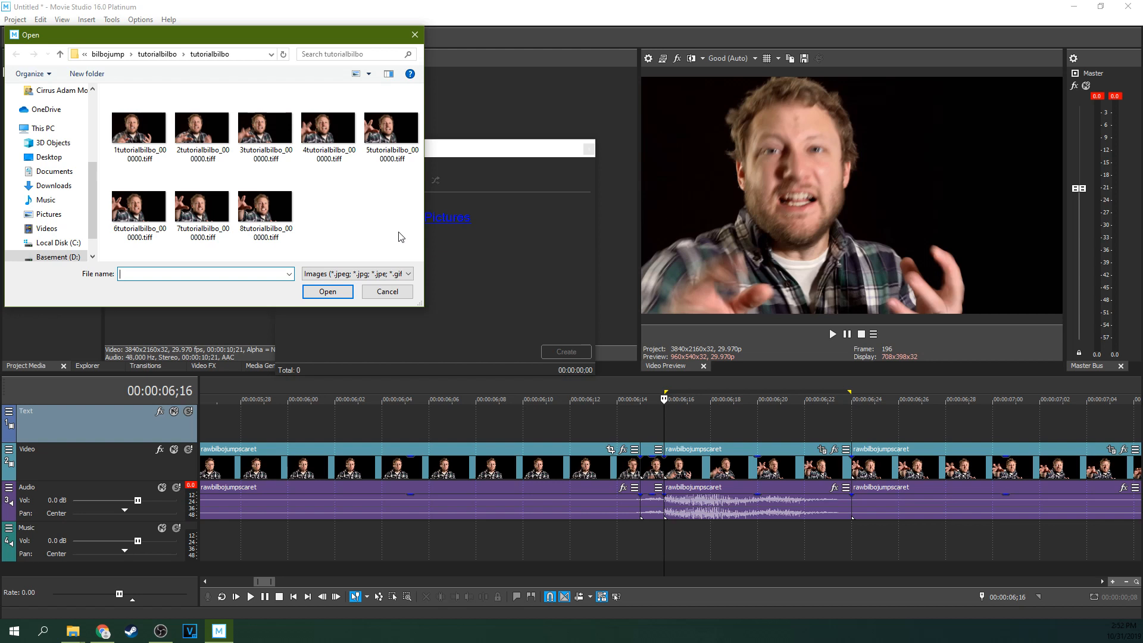
pyautogui.moveTo(368, 237); pyautogui.dragTo(278, 222)
pyautogui.moveTo(143, 148); pyautogui.dragTo(124, 131)
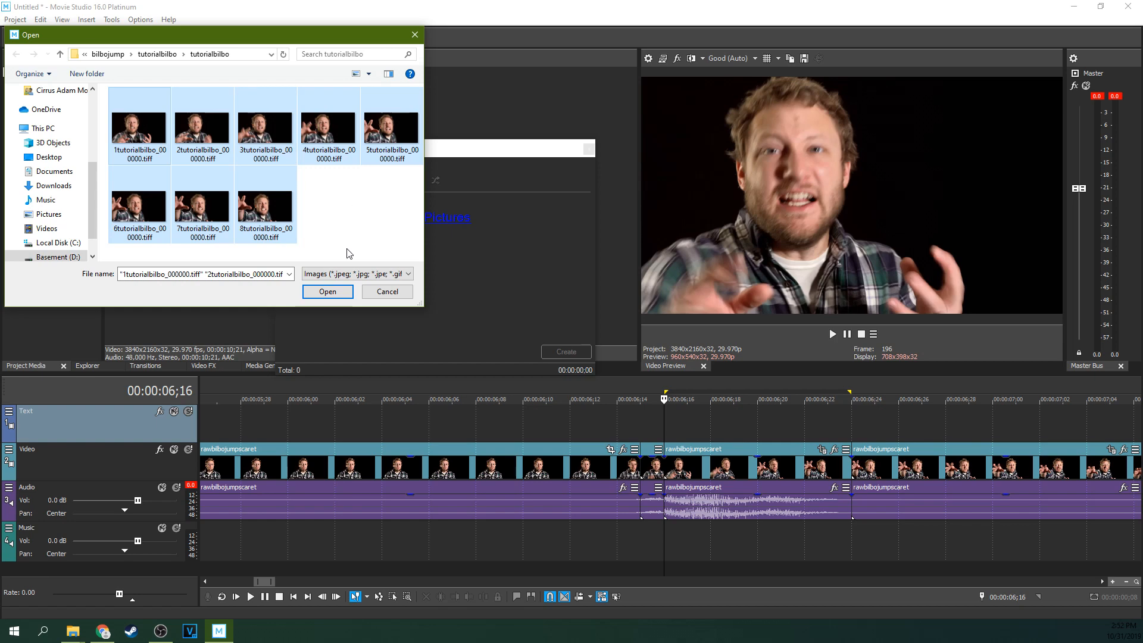
pyautogui.click(328, 291)
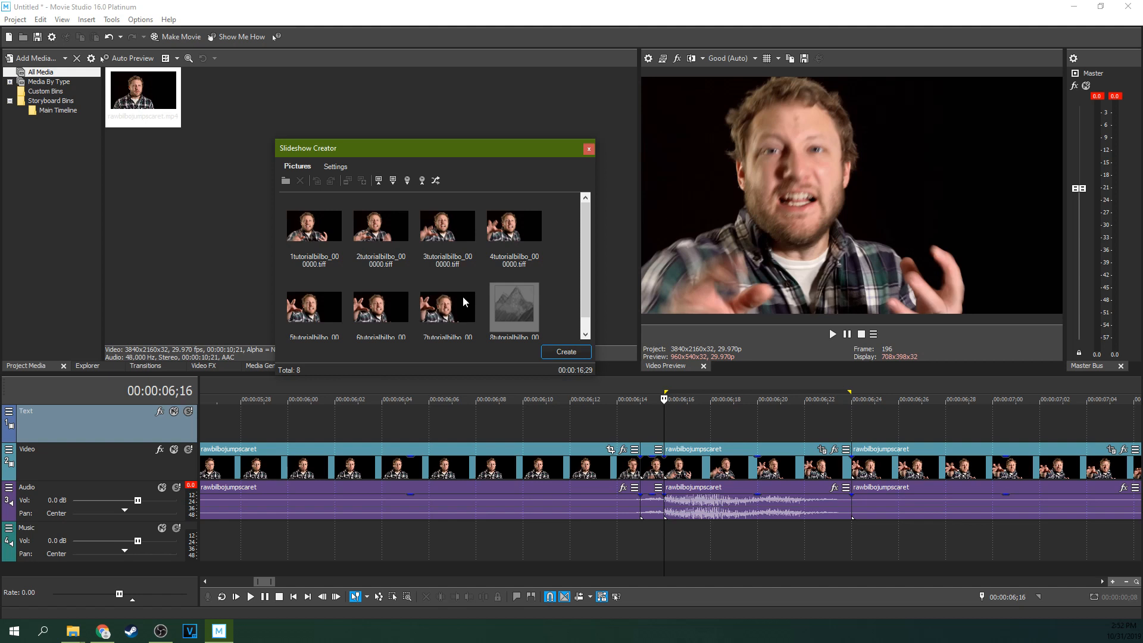
# Set the slideshow's duration by total length to 00:00:00:09 in its settings.
pyautogui.click(333, 168)
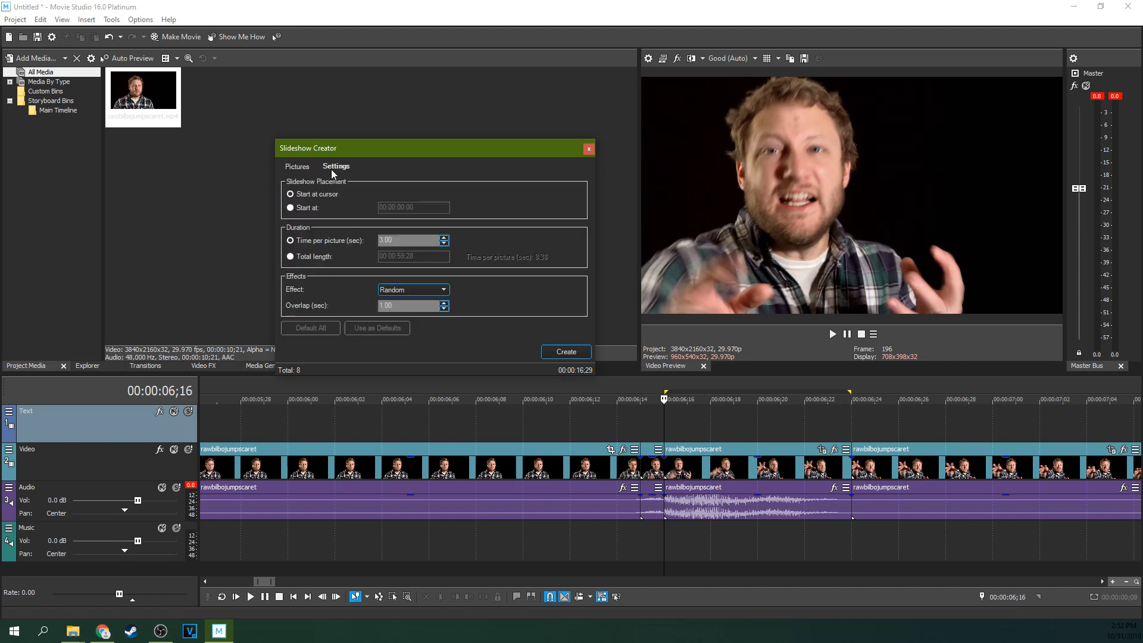
pyautogui.click(291, 207)
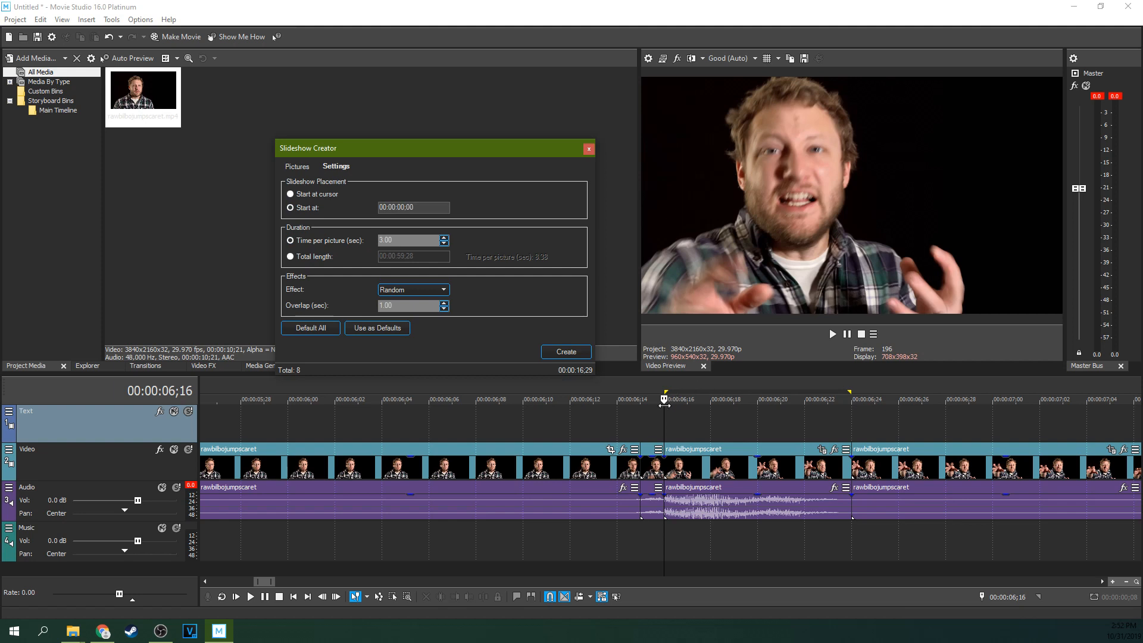
pyautogui.click(294, 258)
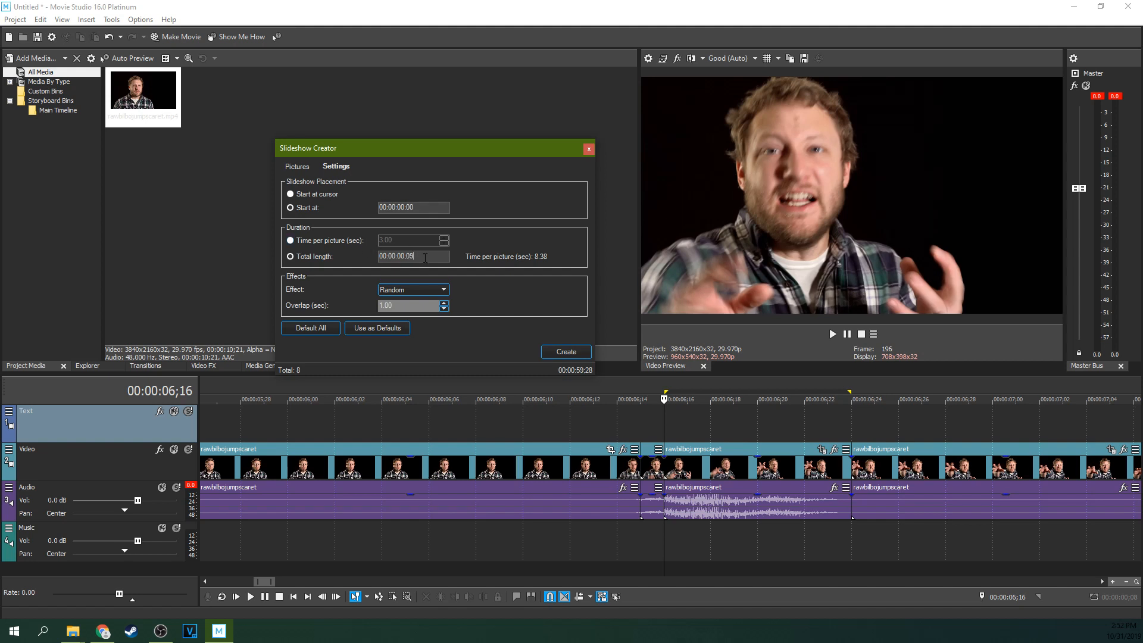
pyautogui.click(326, 242)
pyautogui.click(325, 256)
# Create the slideshow from the eight pictures, starting at the cursor with an overlap of 0.00 seconds.
pyautogui.click(297, 166)
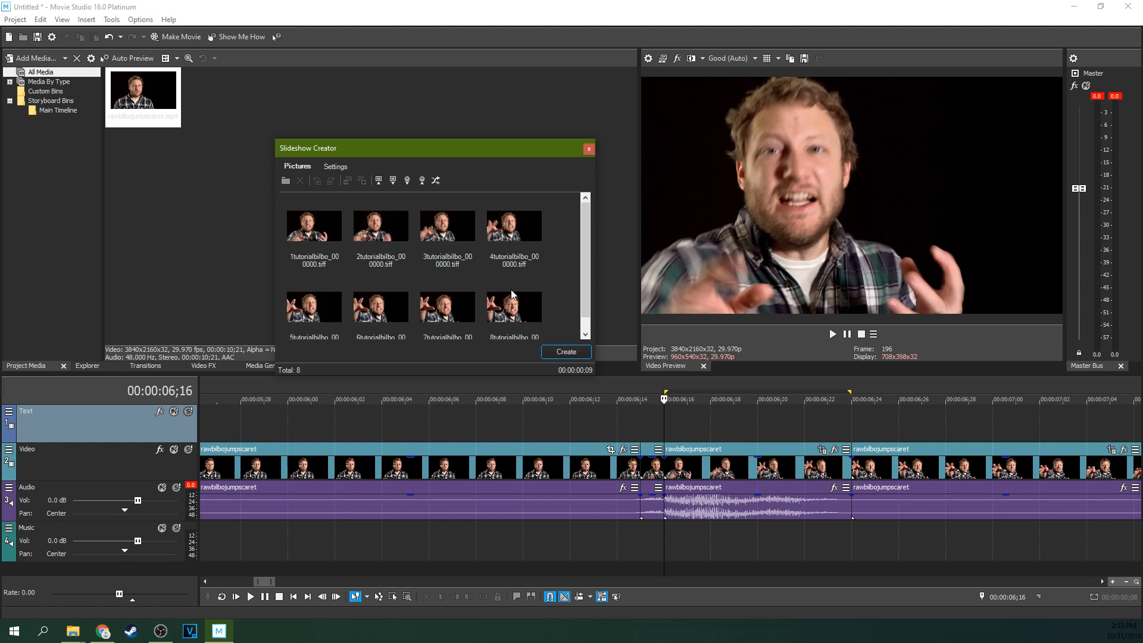
pyautogui.click(580, 353)
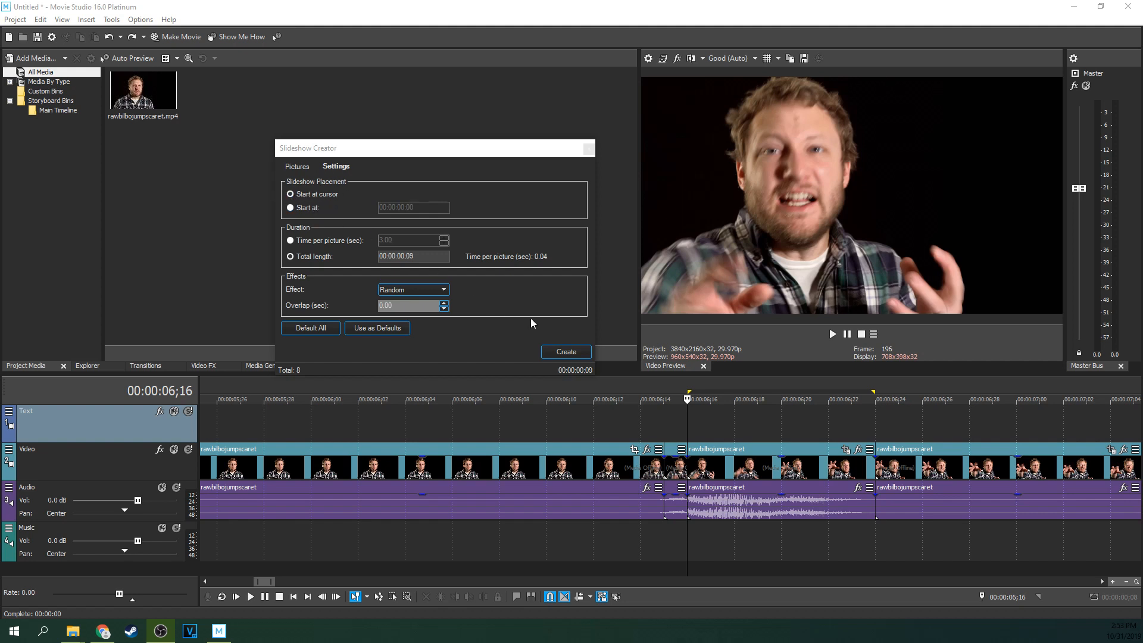
pyautogui.click(563, 353)
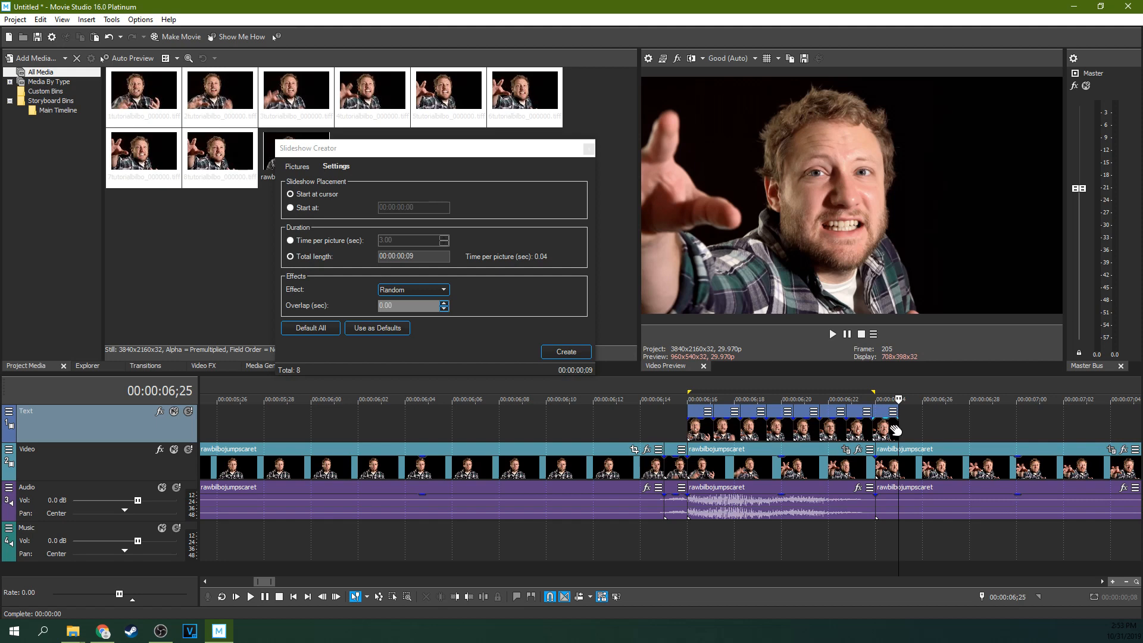
# Trim the slideshow stills on the Text track to one frame each and butt them together without gaps.
pyautogui.click(705, 437)
pyautogui.scroll(5, 705, 437)
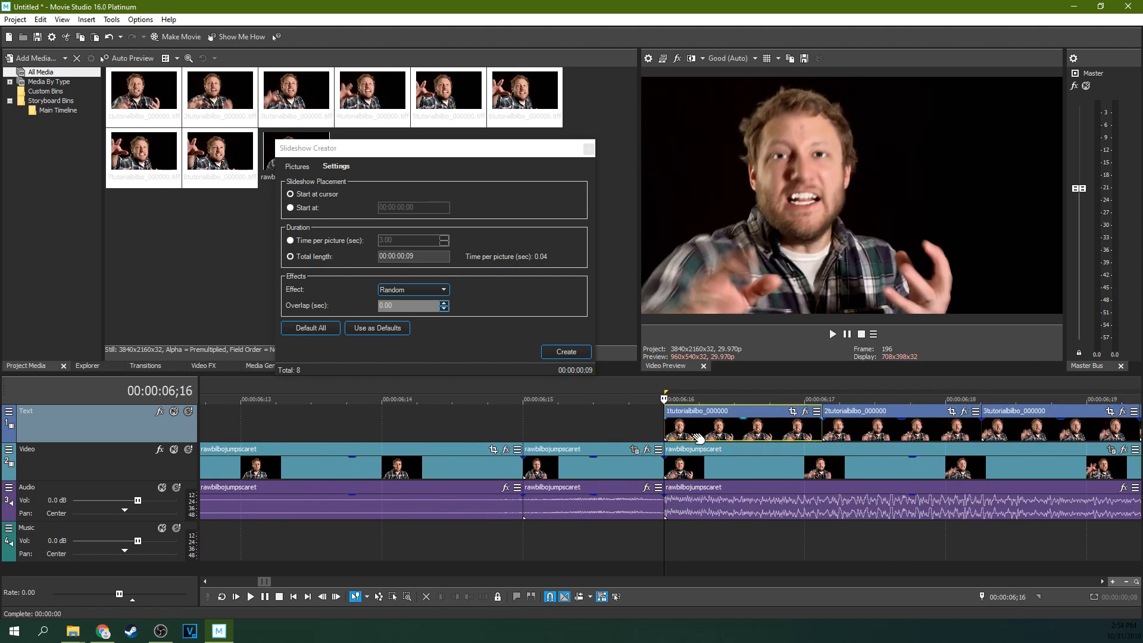
pyautogui.moveTo(822, 430)
pyautogui.mouseDown()
pyautogui.moveTo(772, 427)
pyautogui.moveTo(807, 429)
pyautogui.mouseUp()
pyautogui.scroll(-1, 811, 430)
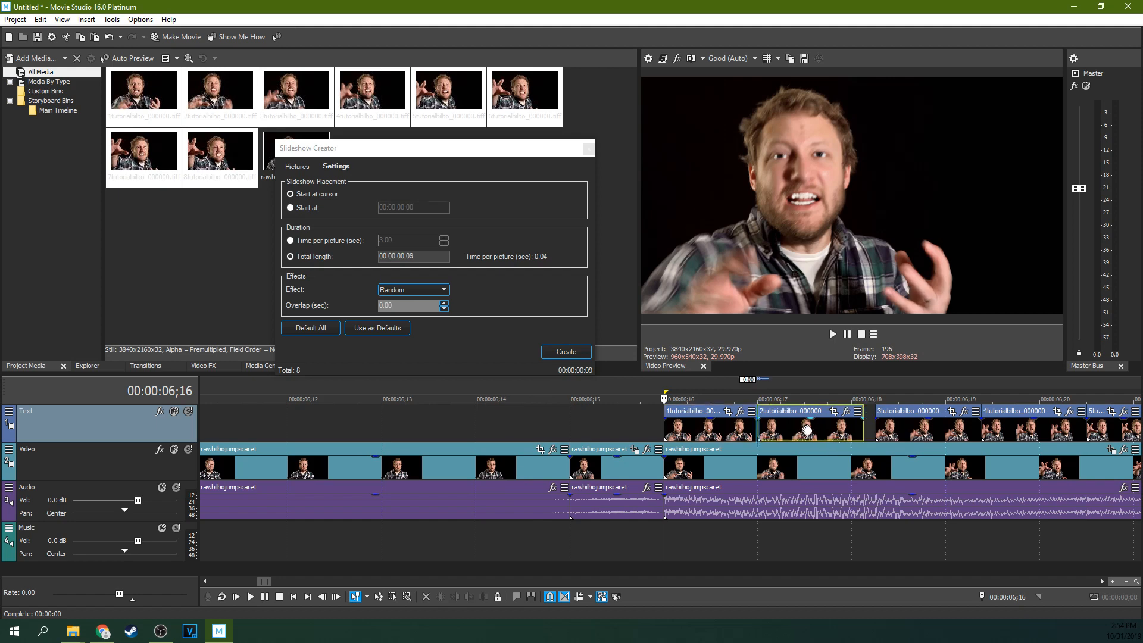
pyautogui.moveTo(863, 433); pyautogui.dragTo(992, 425)
pyautogui.scroll(-1, 882, 436)
pyautogui.scroll(-1, 893, 436)
pyautogui.moveTo(1083, 429); pyautogui.dragTo(1042, 429)
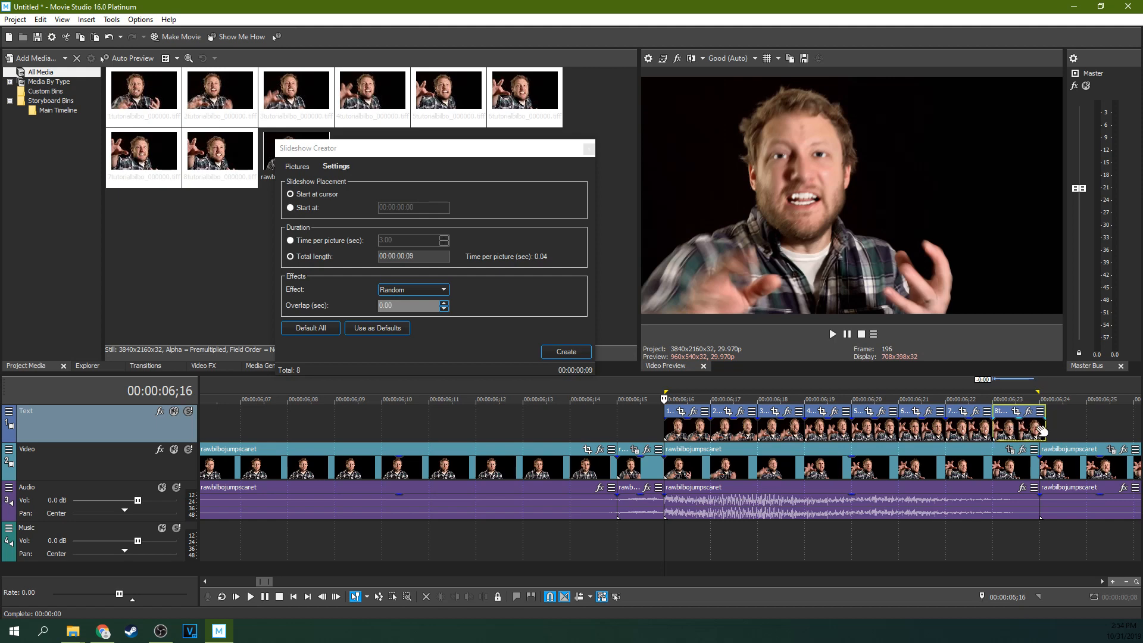
# Trim the end of the last still, 8tutorialbilbo_000000, to the video cut at 00:00:06;24.
pyautogui.scroll(3, 1028, 431)
pyautogui.scroll(-3, 1020, 432)
pyautogui.click(1020, 432)
pyautogui.scroll(2, 1020, 432)
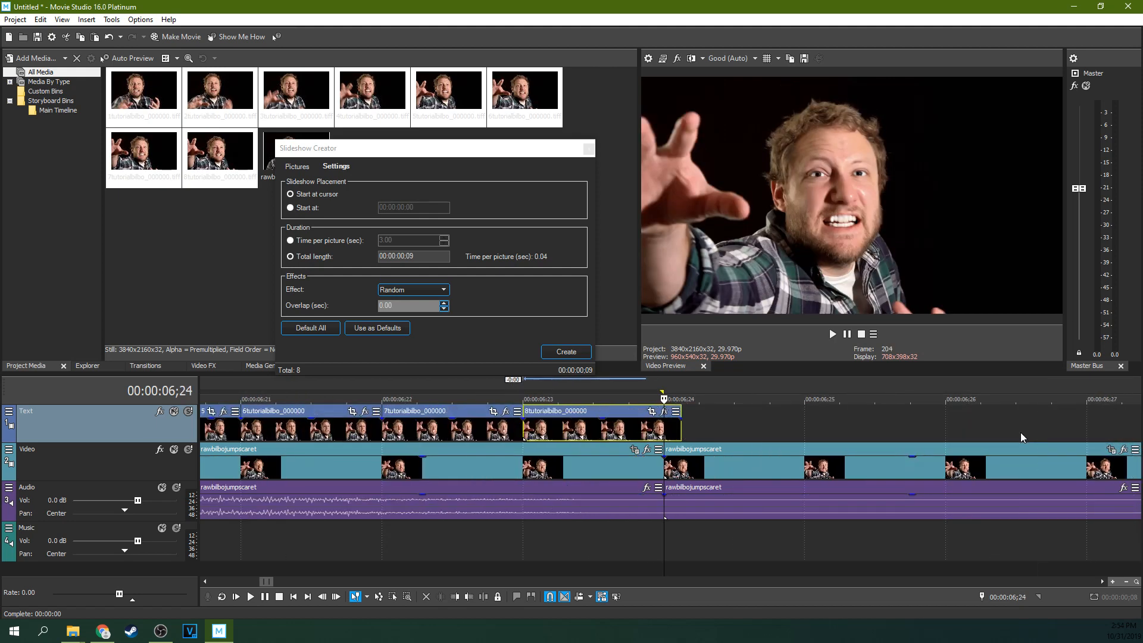
pyautogui.scroll(-1, 1020, 432)
pyautogui.moveTo(674, 425); pyautogui.dragTo(663, 425)
pyautogui.scroll(-3, 664, 426)
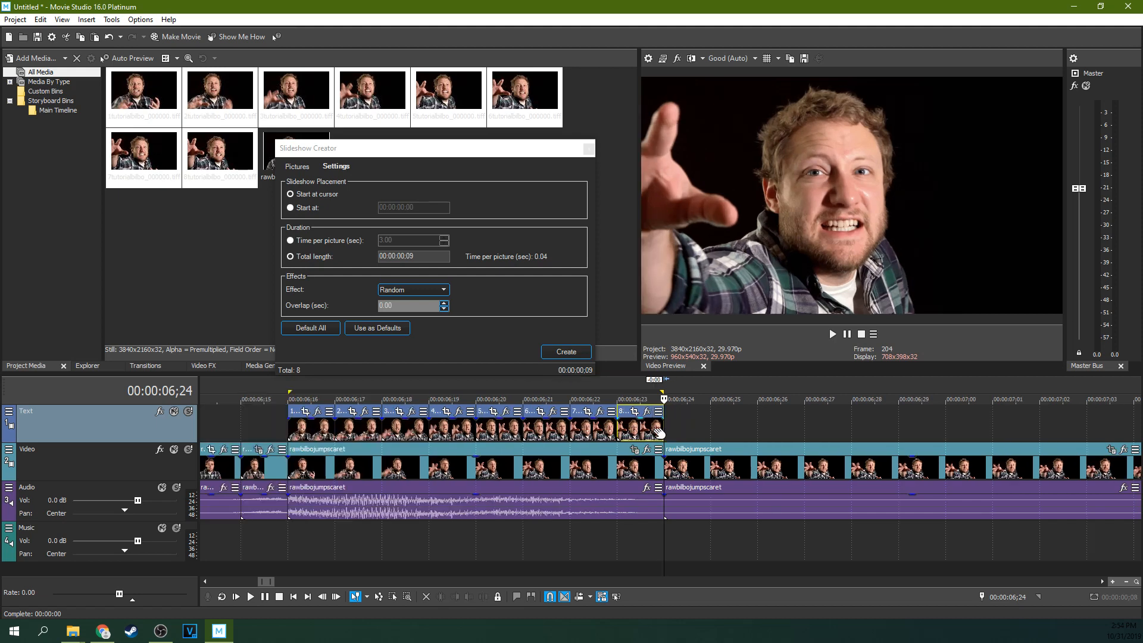
# Step frame by frame through the stills from 00:00:06;16 to check their alignment with the video.
pyautogui.click(521, 429)
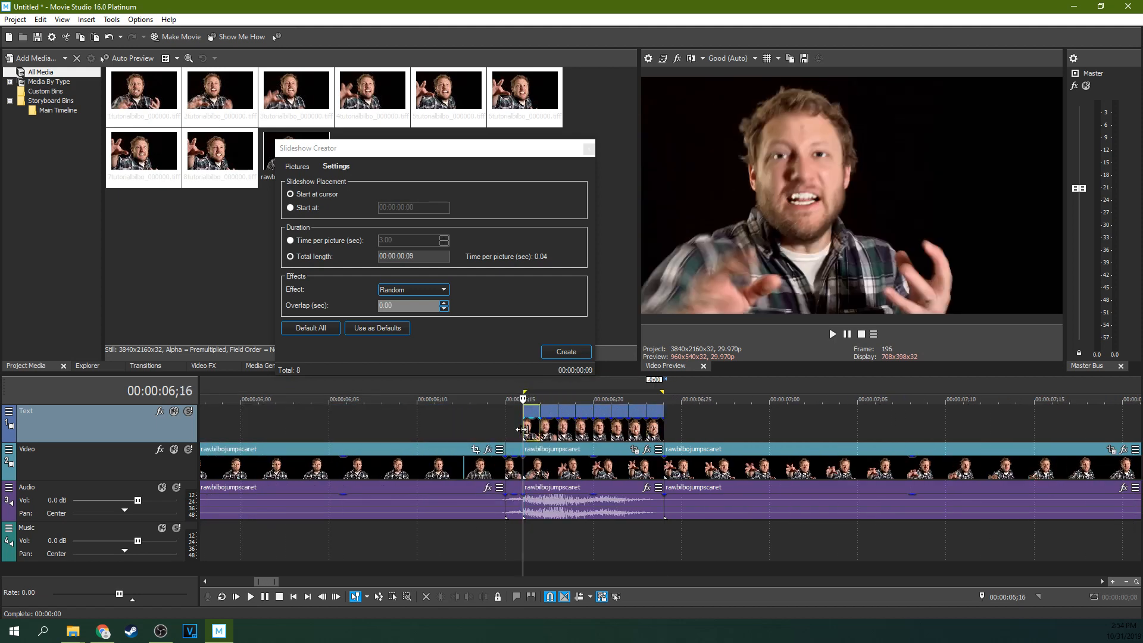
pyautogui.press('Right')
pyautogui.press('Right')
pyautogui.press('Right')
pyautogui.press('Right')
pyautogui.press('Right')
pyautogui.press('Right')
pyautogui.press('Right')
pyautogui.press('Right')
pyautogui.press('Right')
pyautogui.press('Right')
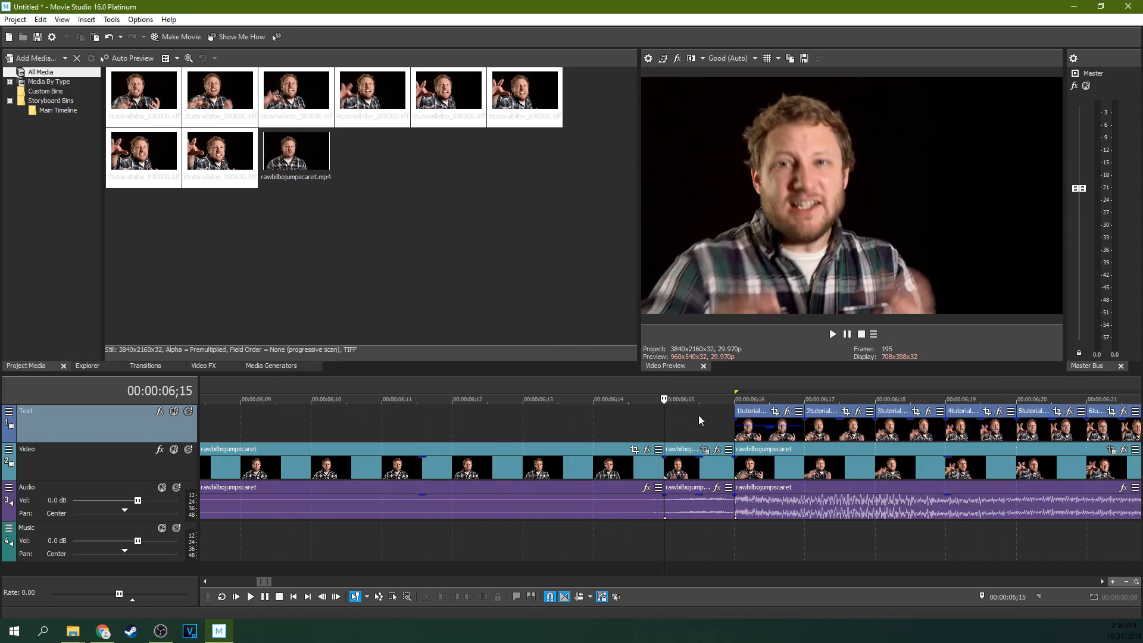
# Compare the frames around the first still, 00:00:06;15 and 00:00:06;16, to examine the transition into the effect.
pyautogui.click(780, 427)
pyautogui.scroll(-2, 606, 423)
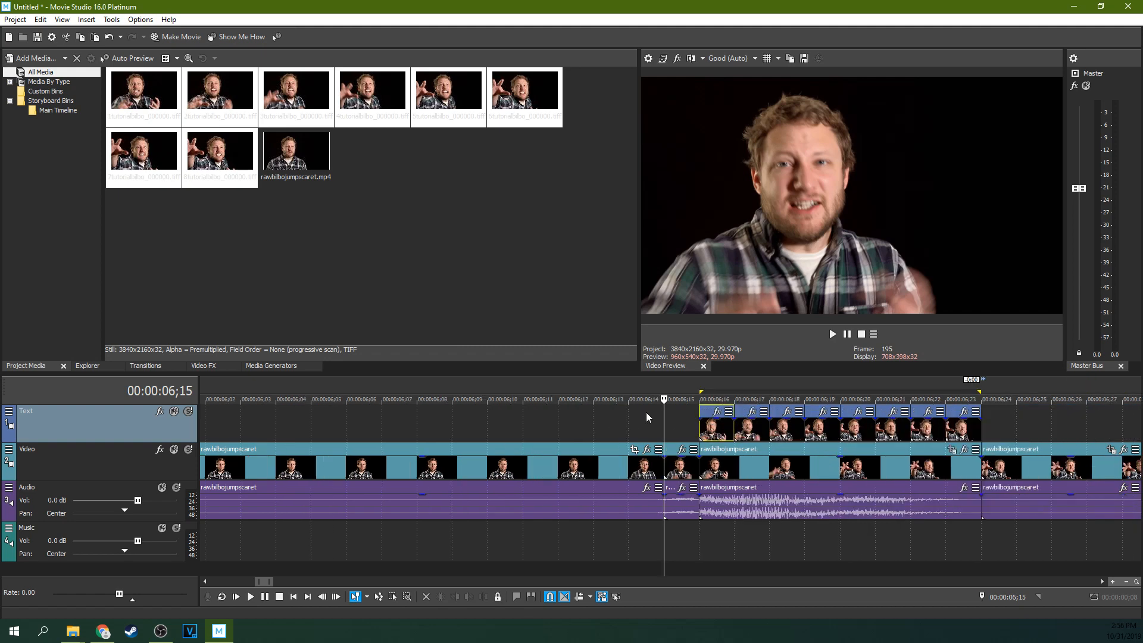
pyautogui.press('Right')
pyautogui.press('Left')
pyautogui.click(717, 426)
pyautogui.click(666, 415)
pyautogui.press('Left')
pyautogui.press('Right')
pyautogui.press('Right')
pyautogui.press('Left')
pyautogui.press('Left')
pyautogui.press('Right')
pyautogui.press('Right')
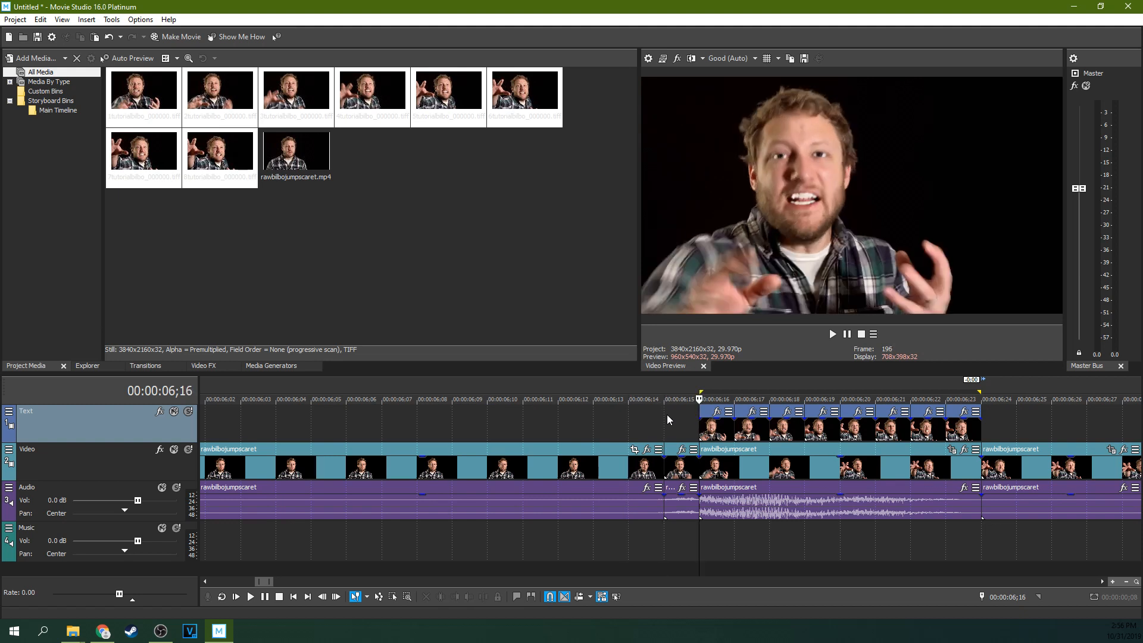
# Step frame by frame through the remaining stills and past the end of the sequence to examine the transition out.
pyautogui.press('Right')
pyautogui.press('Right')
pyautogui.press('Right')
pyautogui.press('Right')
pyautogui.press('Right')
pyautogui.press('Right')
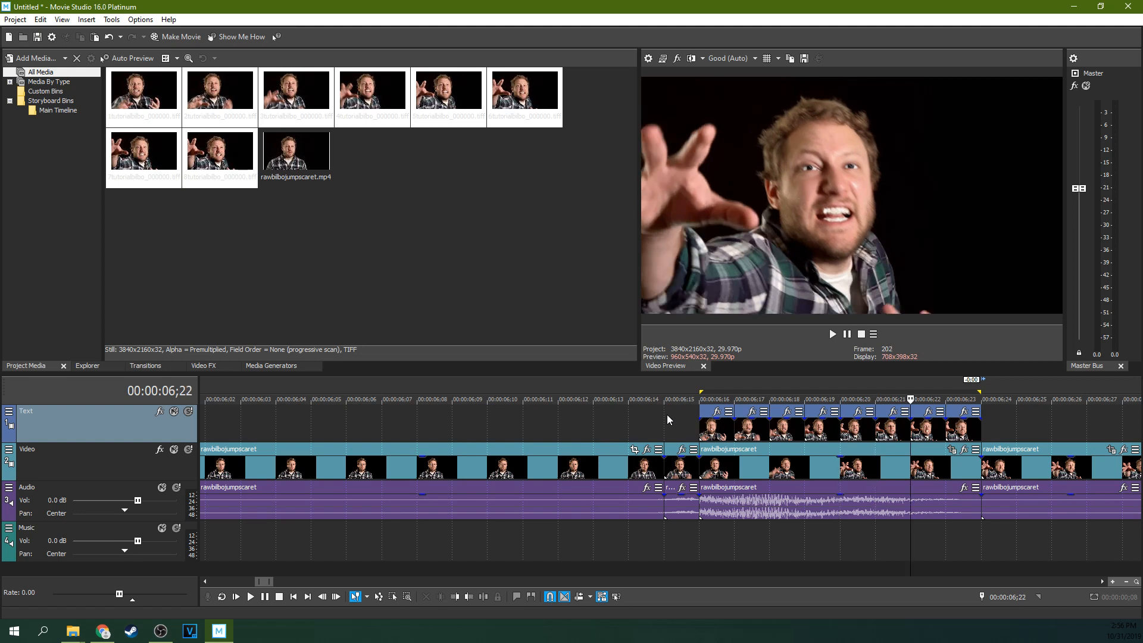
pyautogui.press('Right')
pyautogui.press('Right')
pyautogui.press('Right')
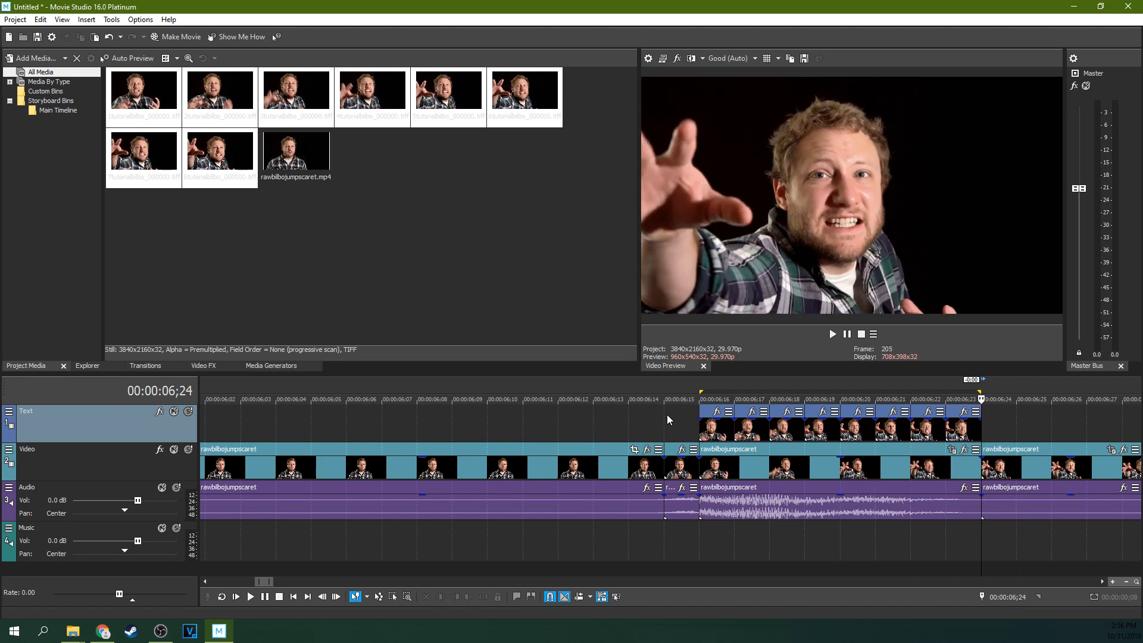
pyautogui.press('Right')
pyautogui.press('Right')
# Lower the opacity of the first three stills, strongly on 1tutorialbilbo_000000 and progressively less on the second and third.
pyautogui.press('Down')
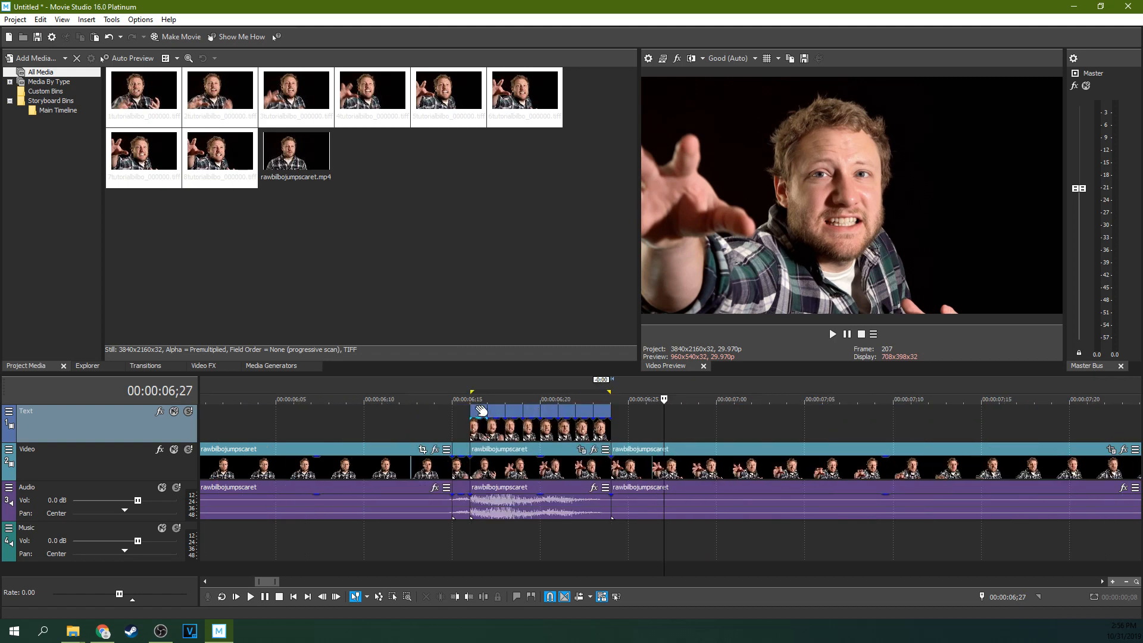
pyautogui.press('Up')
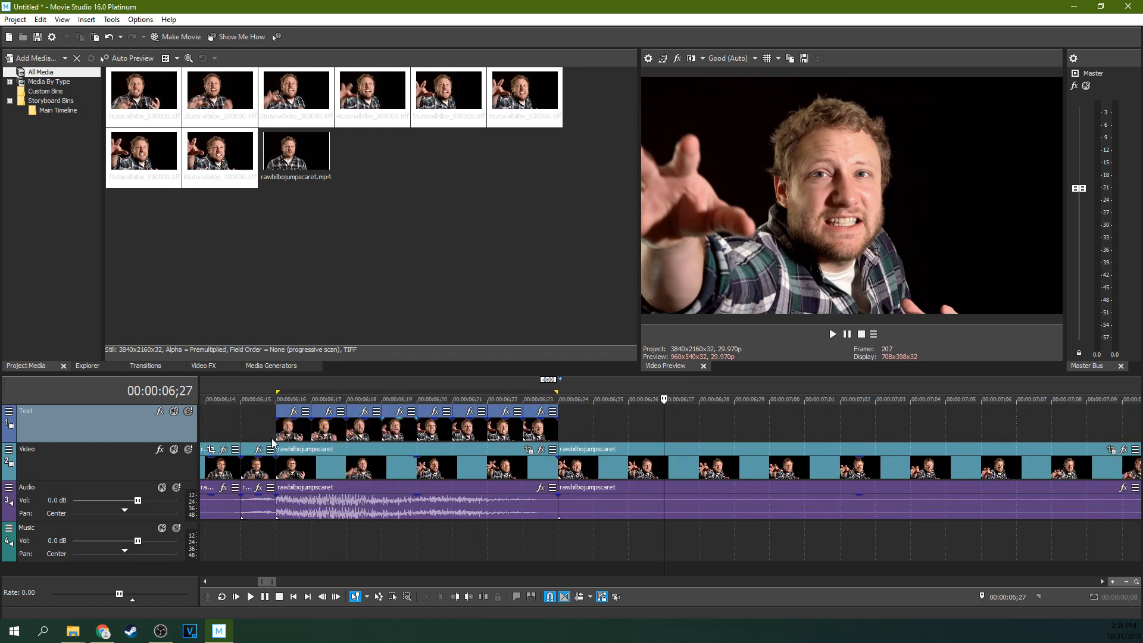
pyautogui.click(271, 437)
pyautogui.press('Up')
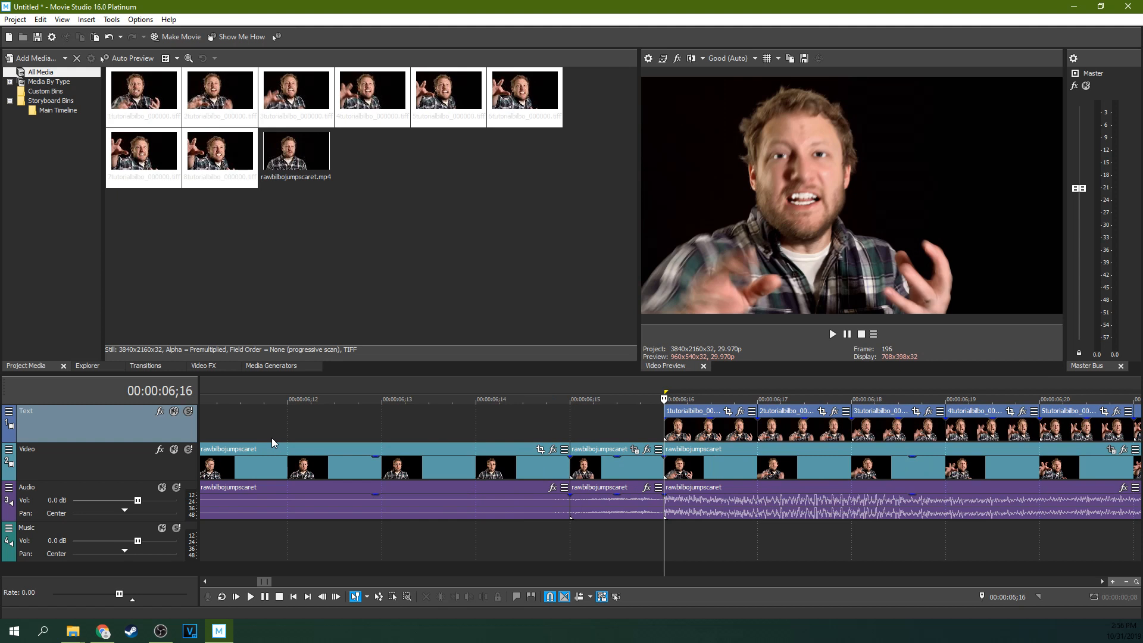
pyautogui.click(714, 424)
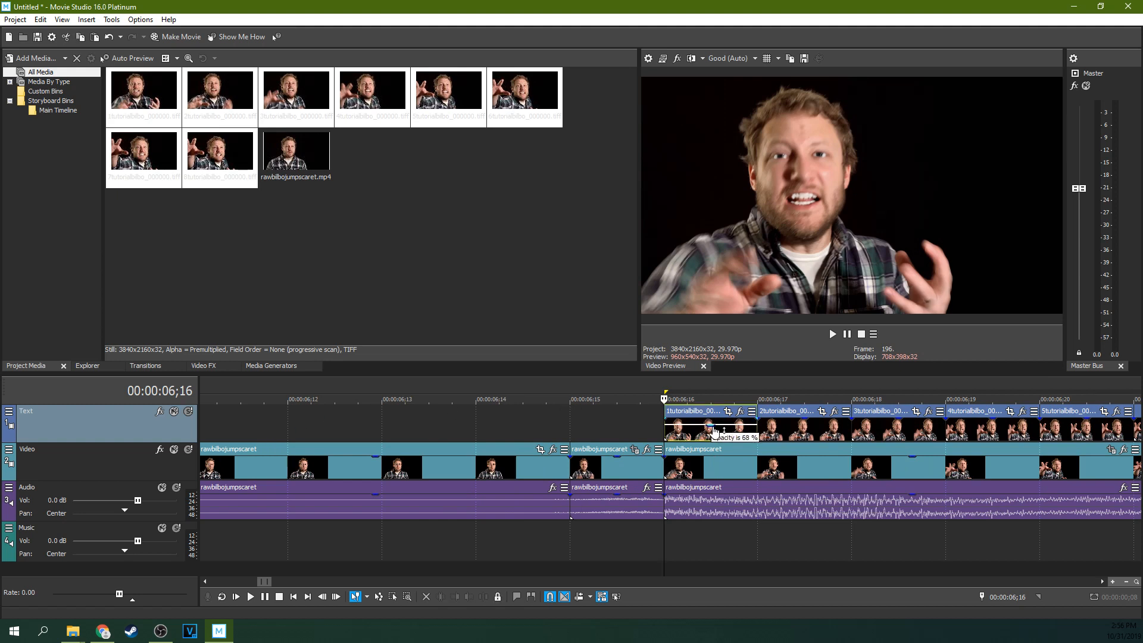
pyautogui.moveTo(705, 425)
pyautogui.mouseDown()
pyautogui.moveTo(707, 448)
pyautogui.moveTo(708, 388)
pyautogui.moveTo(709, 451)
pyautogui.moveTo(710, 434)
pyautogui.mouseUp()
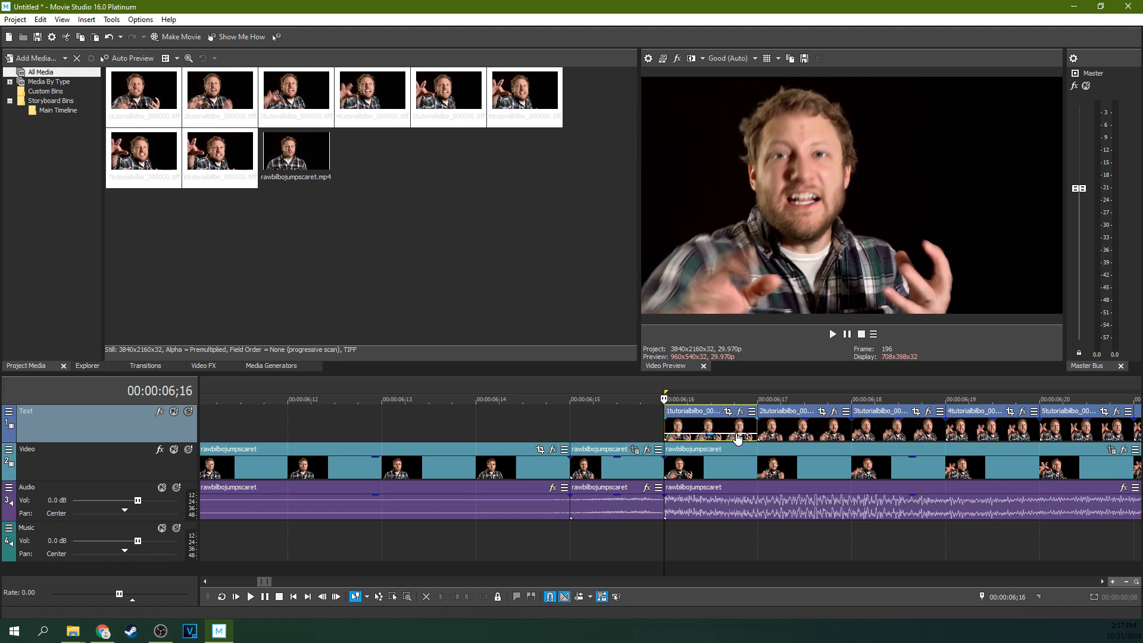
pyautogui.moveTo(804, 419); pyautogui.dragTo(803, 427)
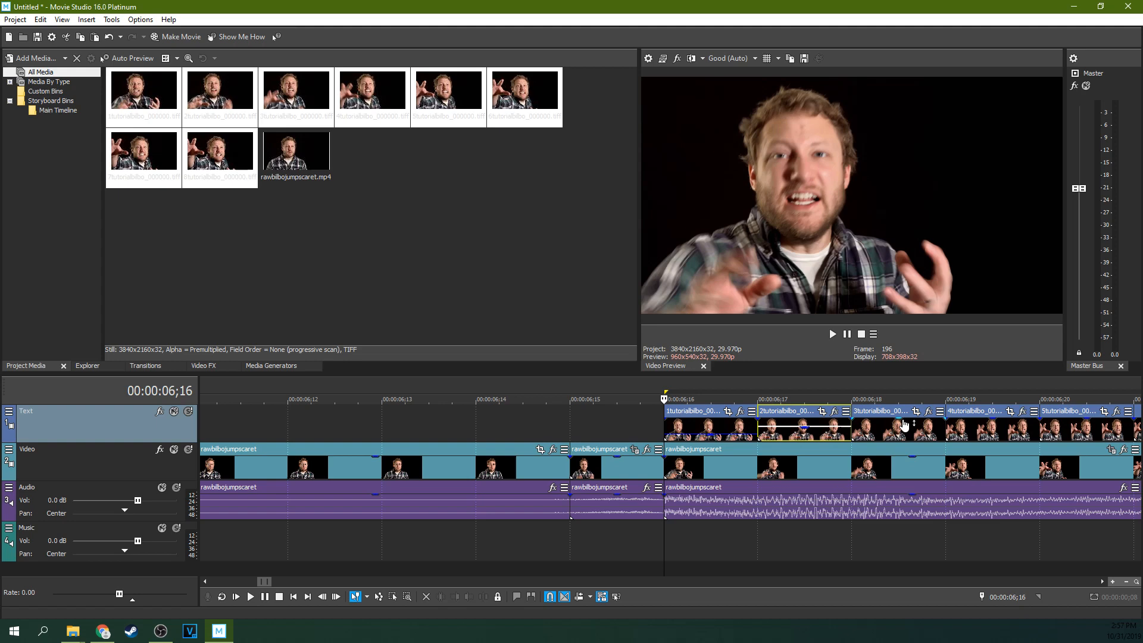
pyautogui.moveTo(899, 419); pyautogui.dragTo(898, 422)
# Adjust the opacity of the fourth to eighth stills so the effect fades out, with the lowest opacity on the last.
pyautogui.scroll(-1, 896, 423)
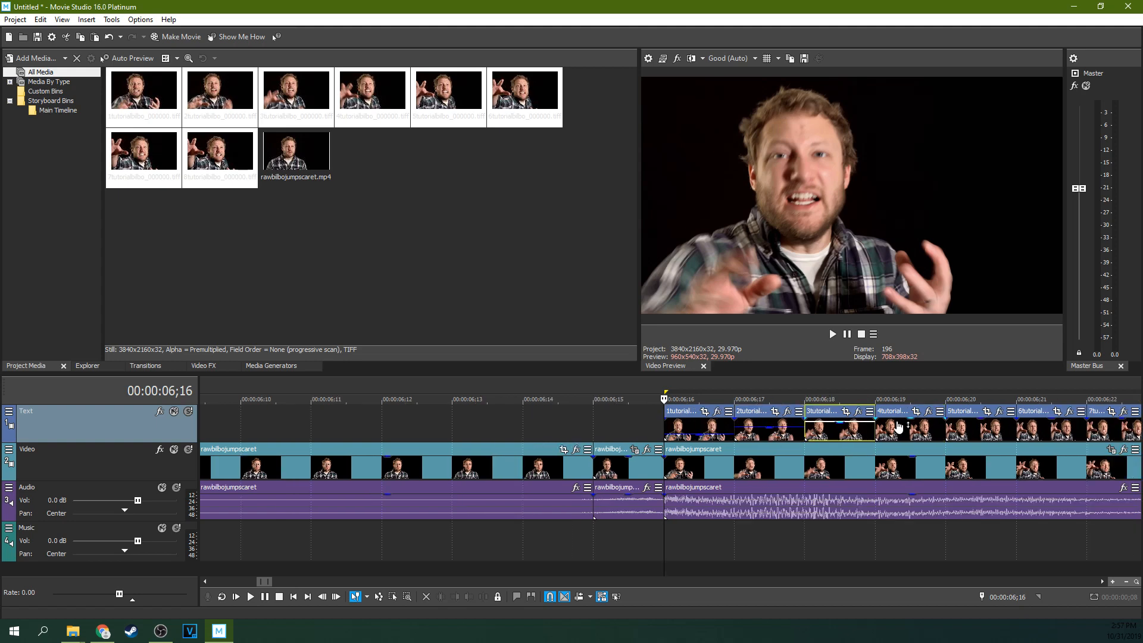
pyautogui.scroll(-1, 899, 425)
pyautogui.click(839, 426)
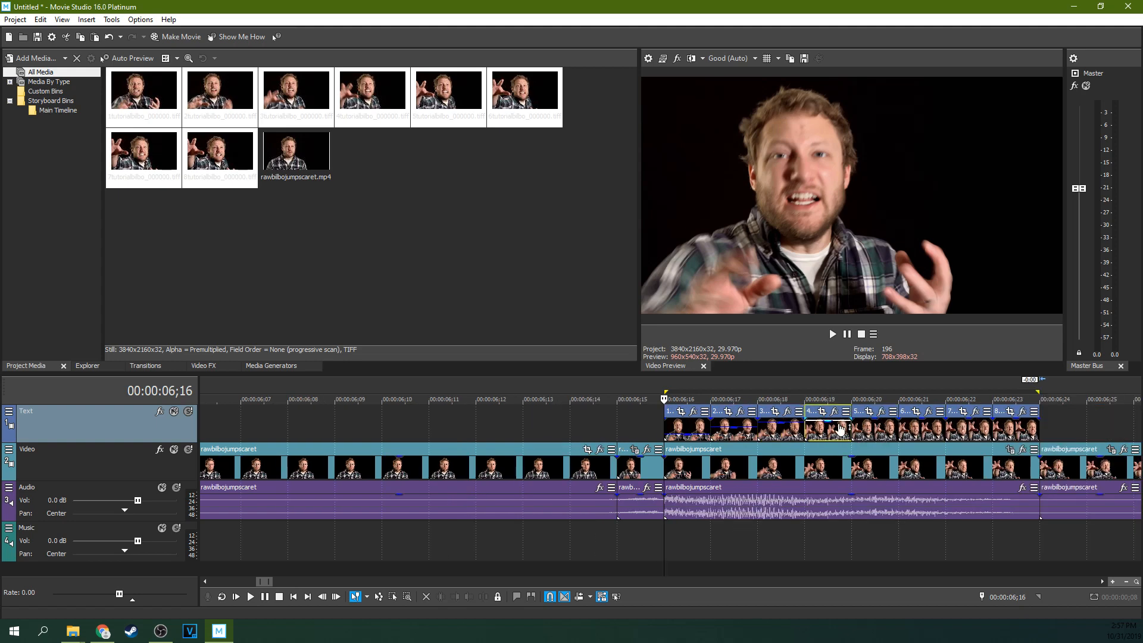
pyautogui.click(875, 423)
pyautogui.click(917, 422)
pyautogui.moveTo(972, 421); pyautogui.dragTo(1018, 436)
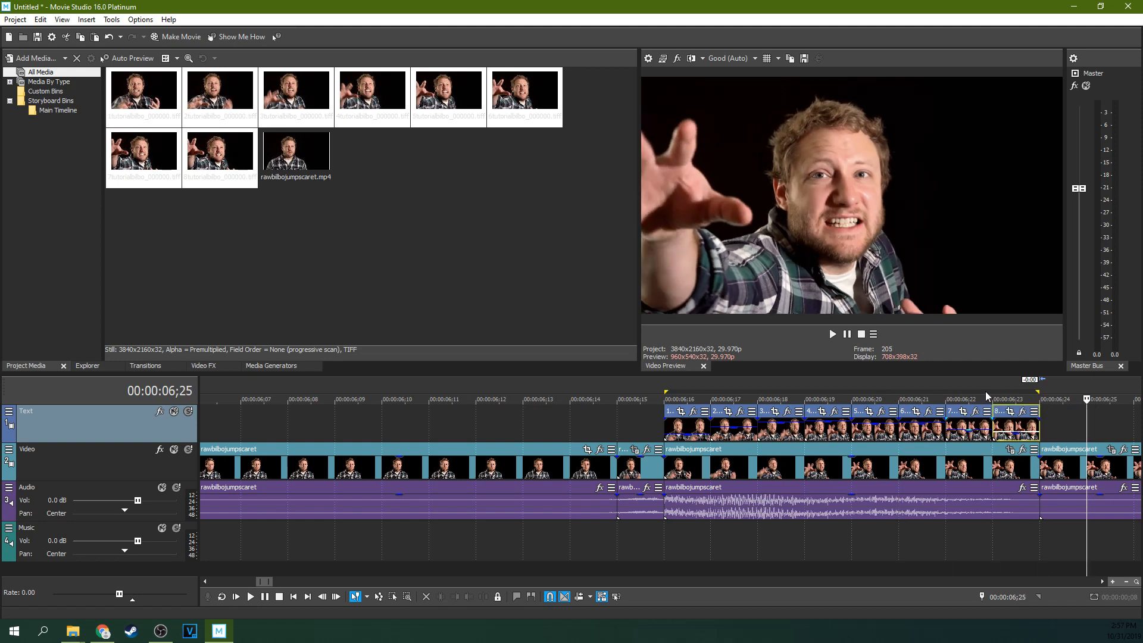
# Play back the jump-scare section to review how the stills fade in and out.
pyautogui.press('space')
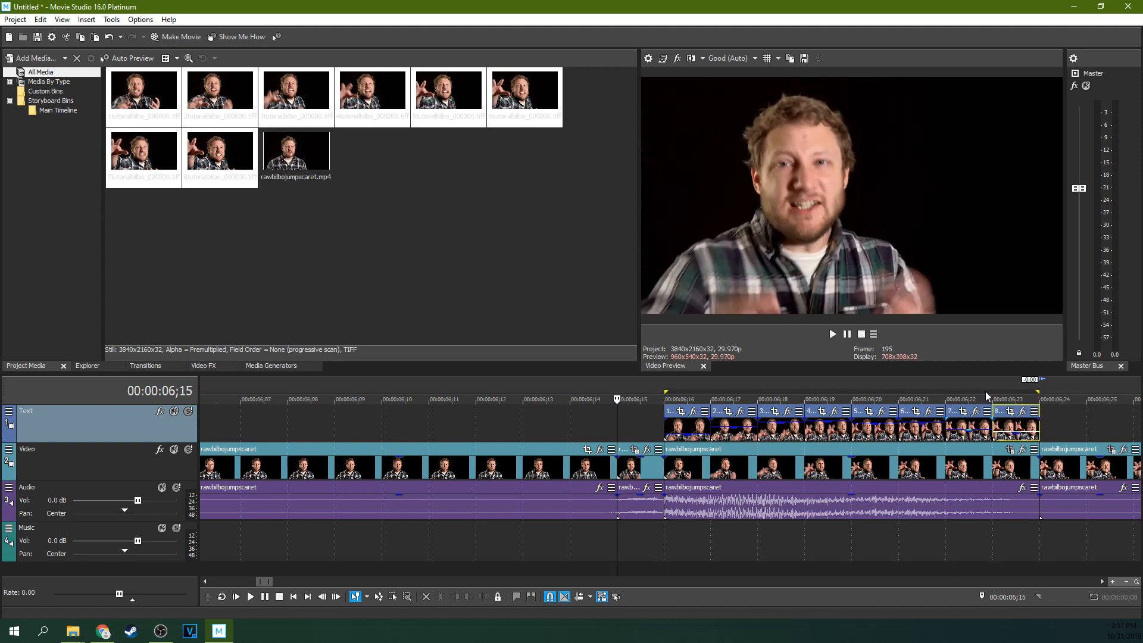
pyautogui.scroll(-2, 984, 391)
pyautogui.scroll(-1, 984, 391)
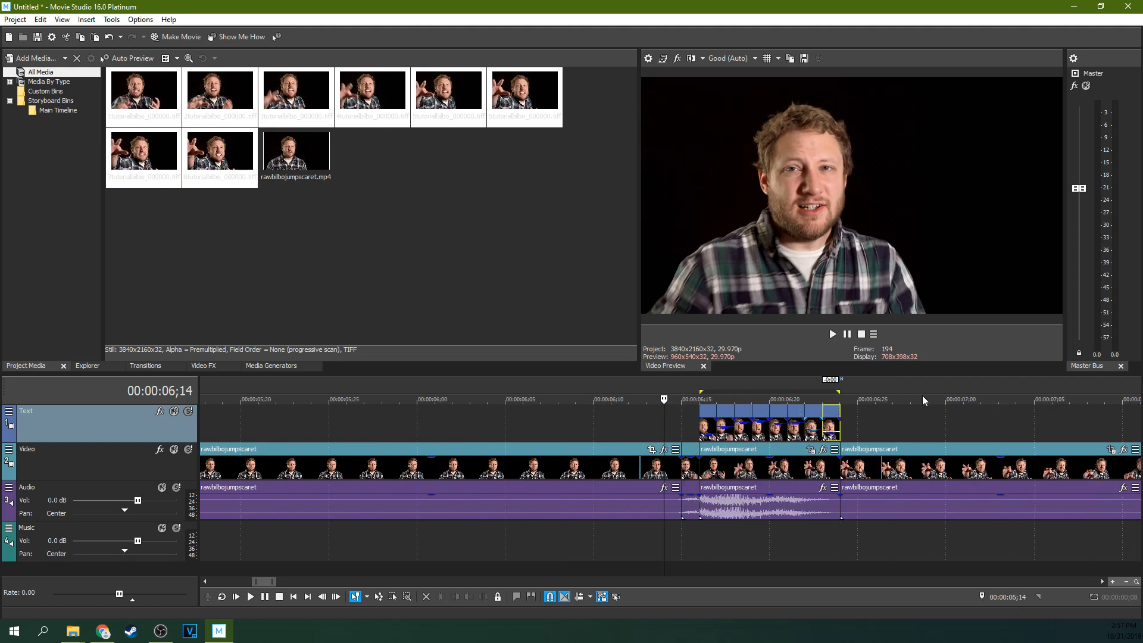
pyautogui.press('space')
pyautogui.press('space')
pyautogui.click(408, 388)
pyautogui.scroll(-1, 408, 388)
pyautogui.press('space')
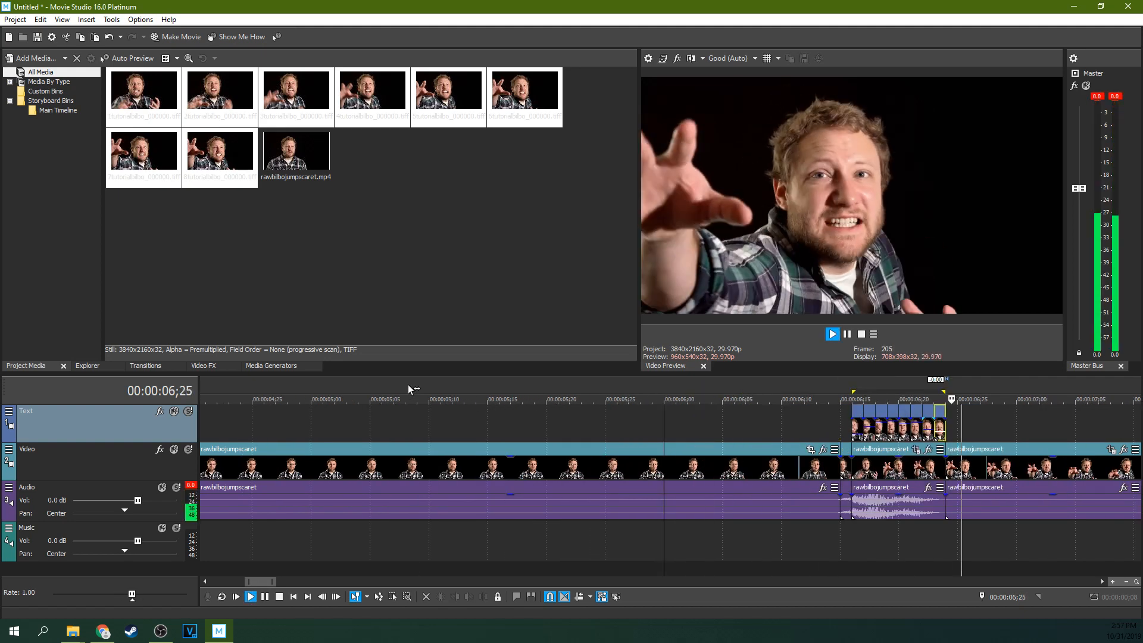
pyautogui.press('space')
# Play the video from 00:00:06;00 toward its end and place the cursor at 00:00:10;18.
pyautogui.scroll(-1, 408, 388)
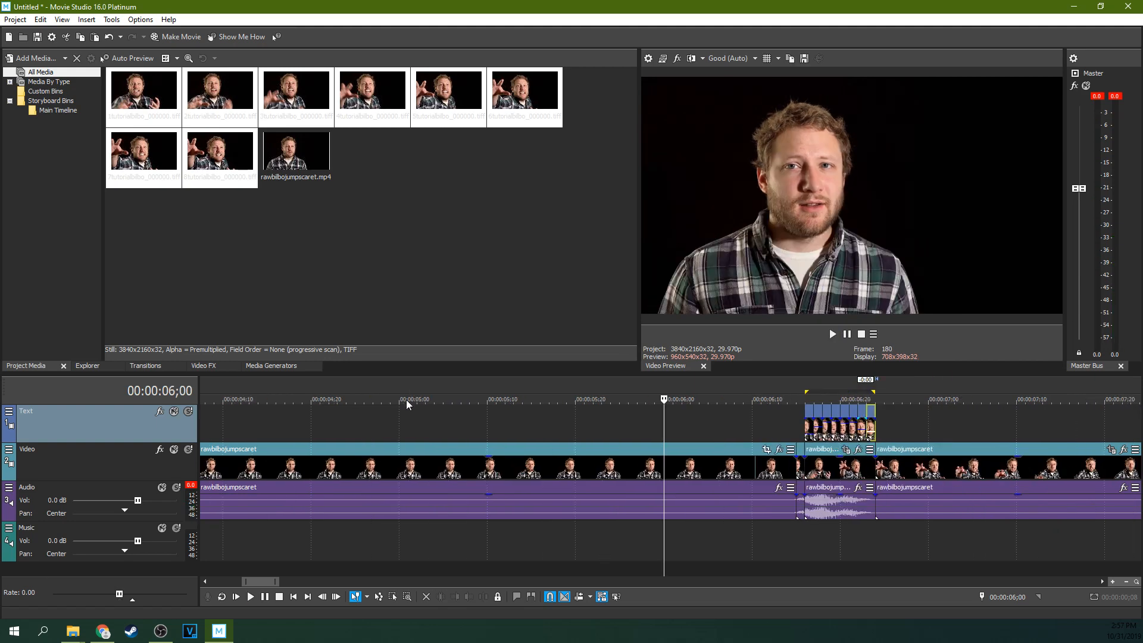
pyautogui.press('space')
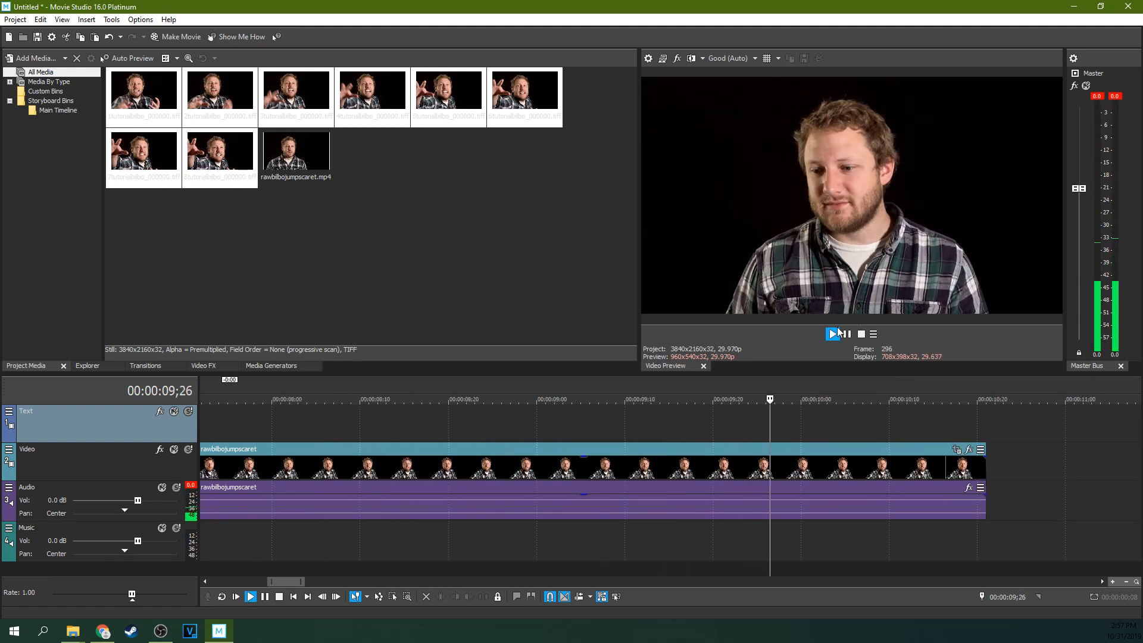
pyautogui.press('Return')
pyautogui.scroll(-1, 661, 388)
pyautogui.scroll(-1, 660, 388)
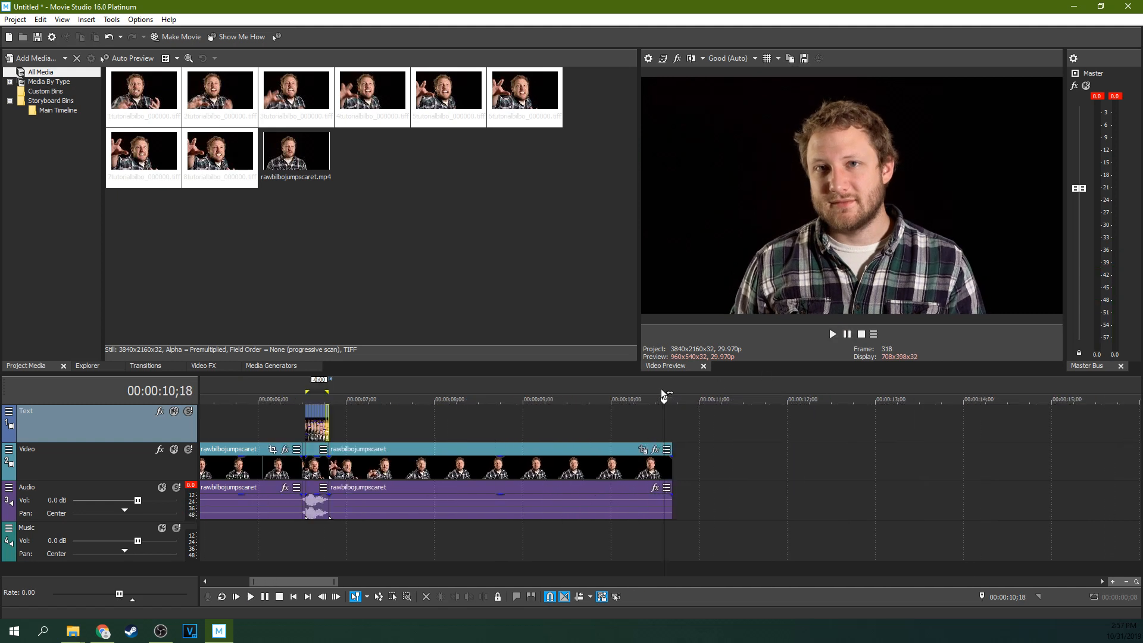